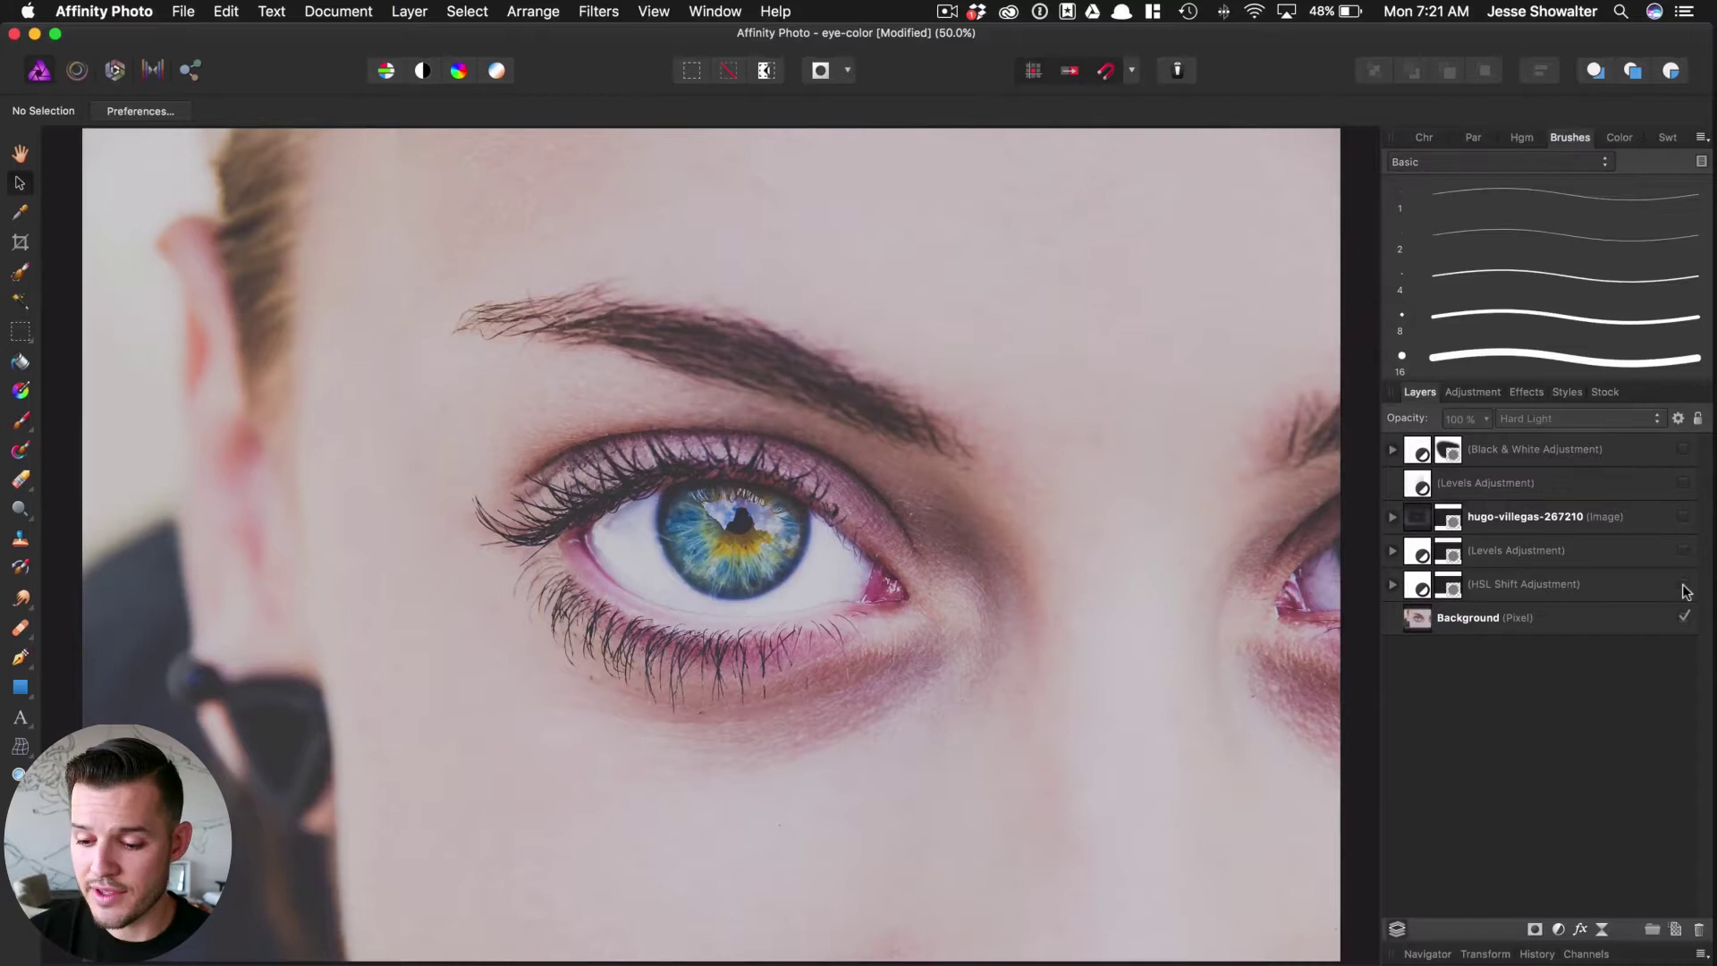
key("super+minus")
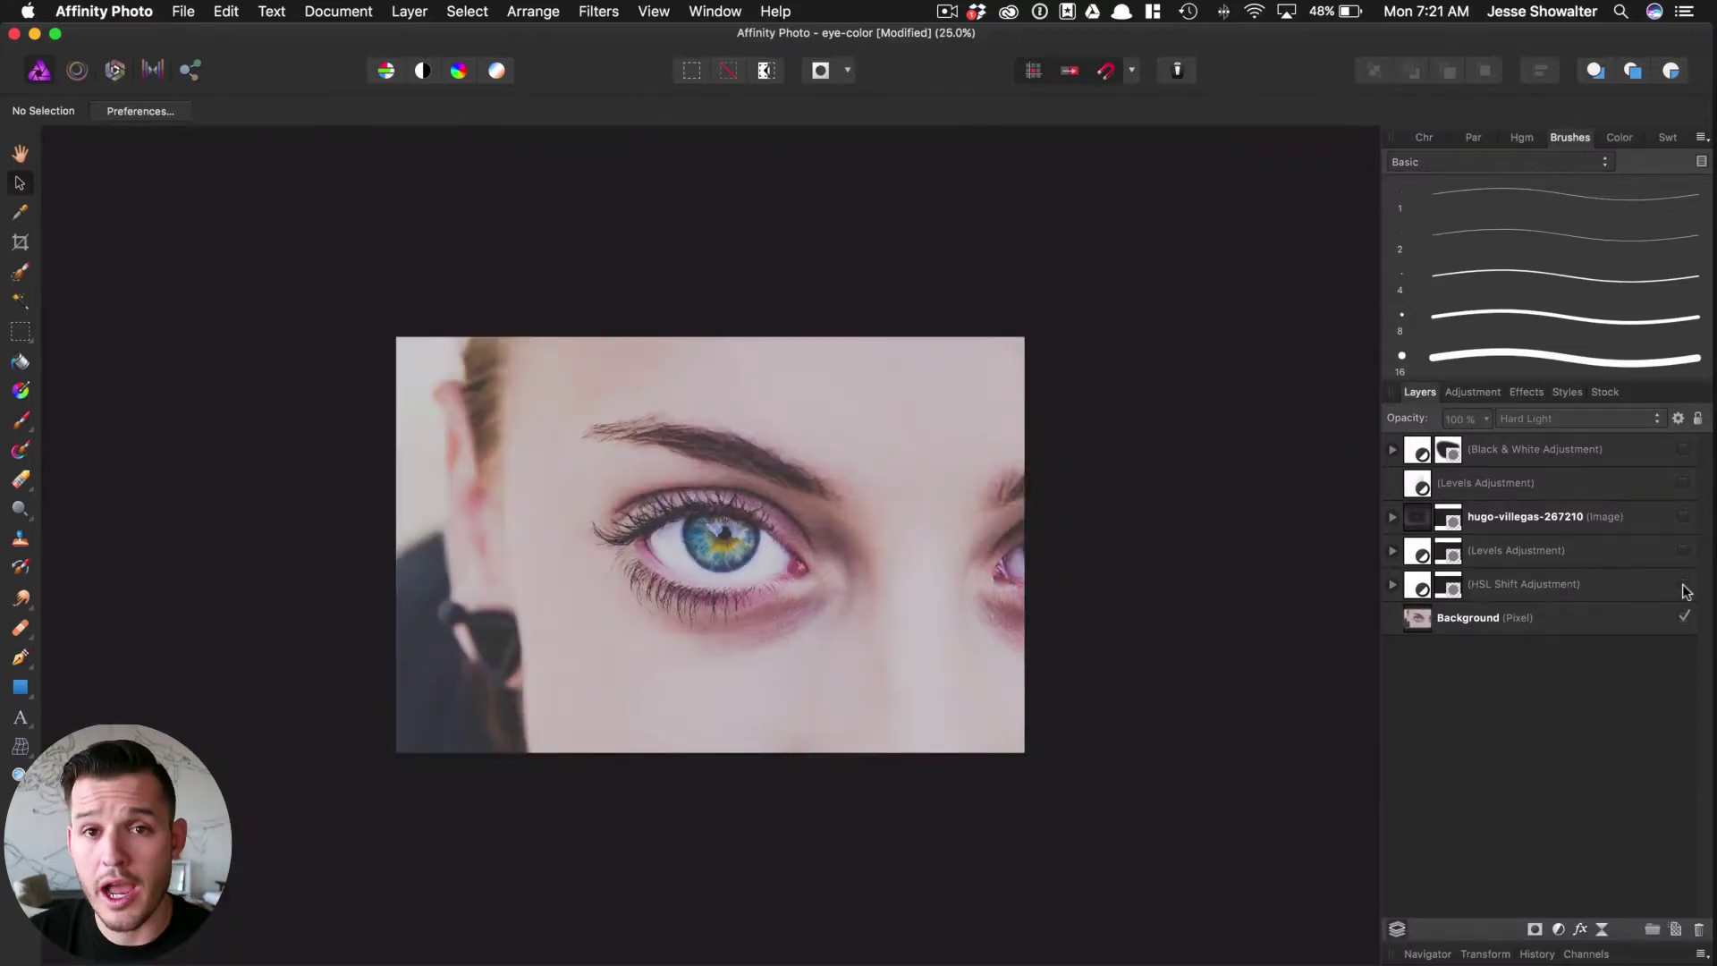
key("super+plus")
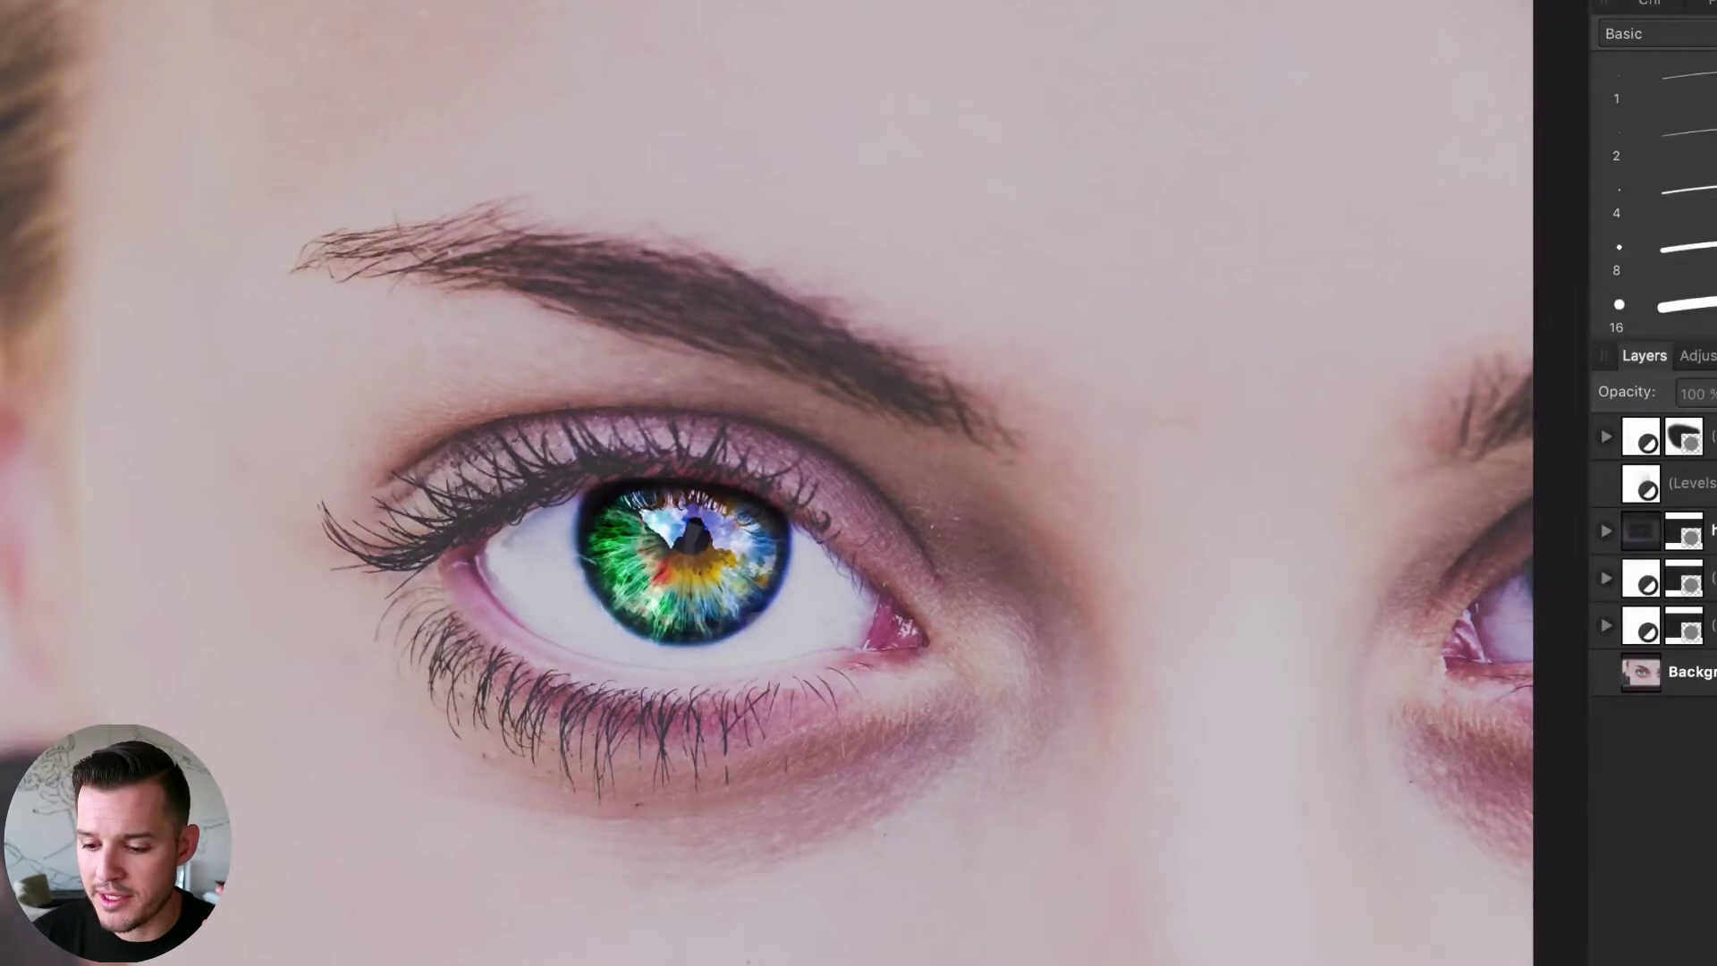
key("super+equal")
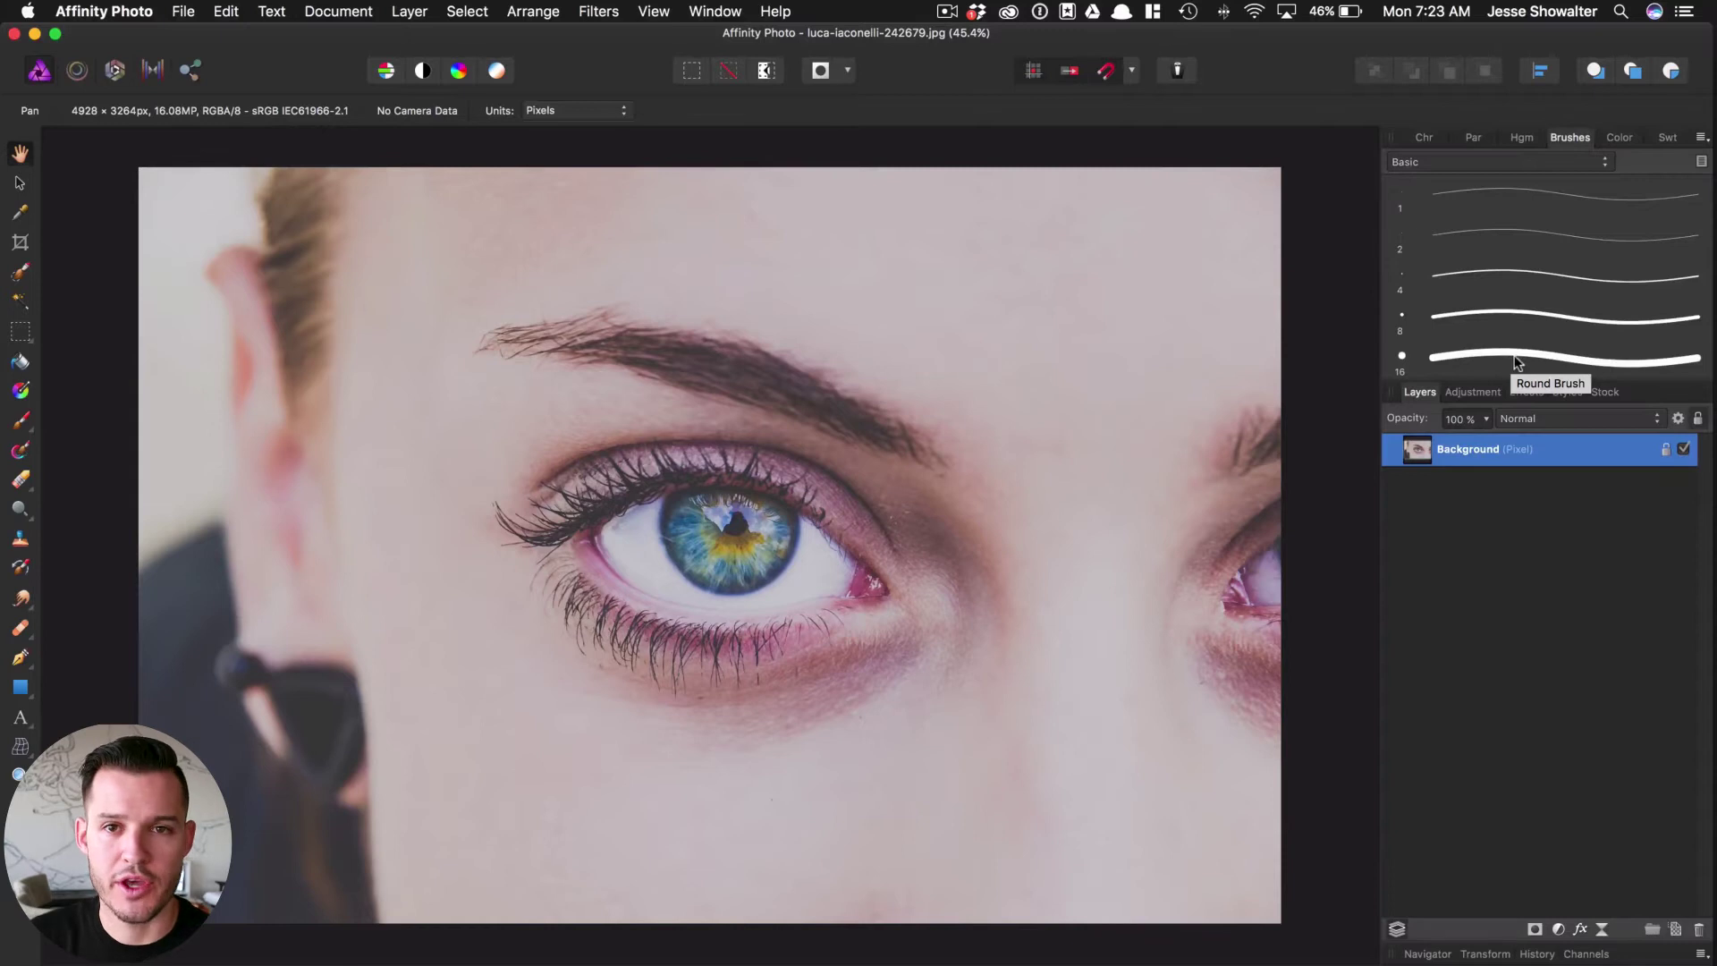
Add an HSL adjustment, shifting the hue until the iris turns yellow-green and slightly raising the saturation.
left_click(1474, 394)
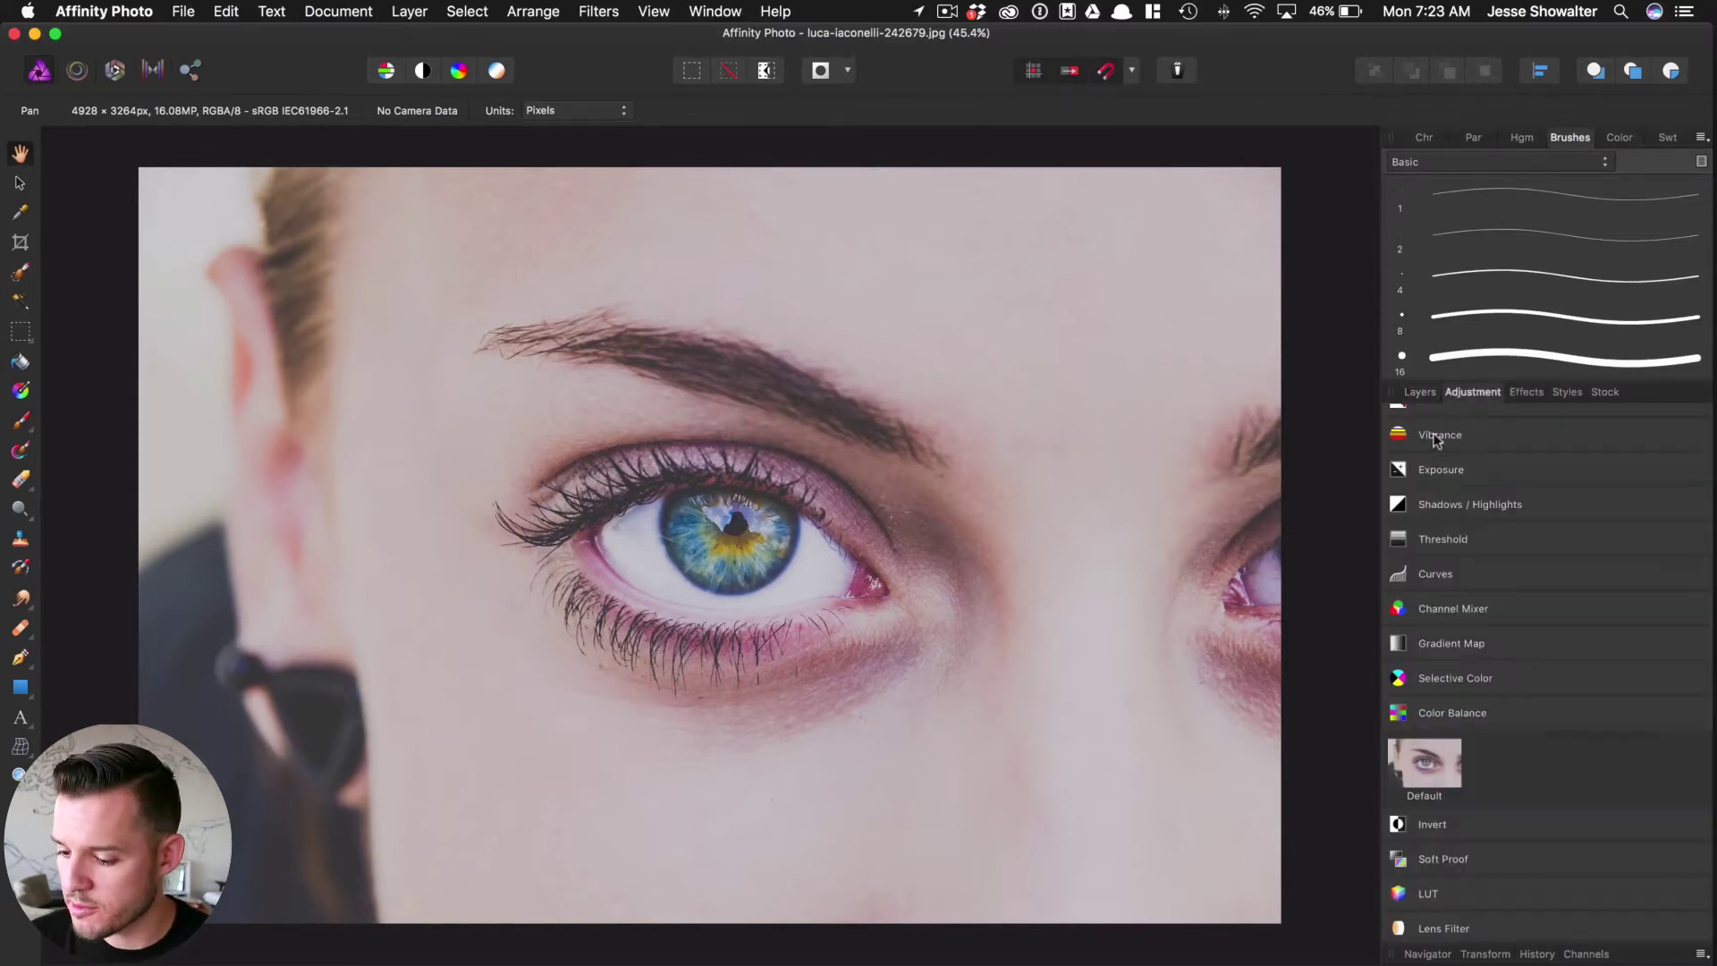
scroll(1538, 570, "down", 2)
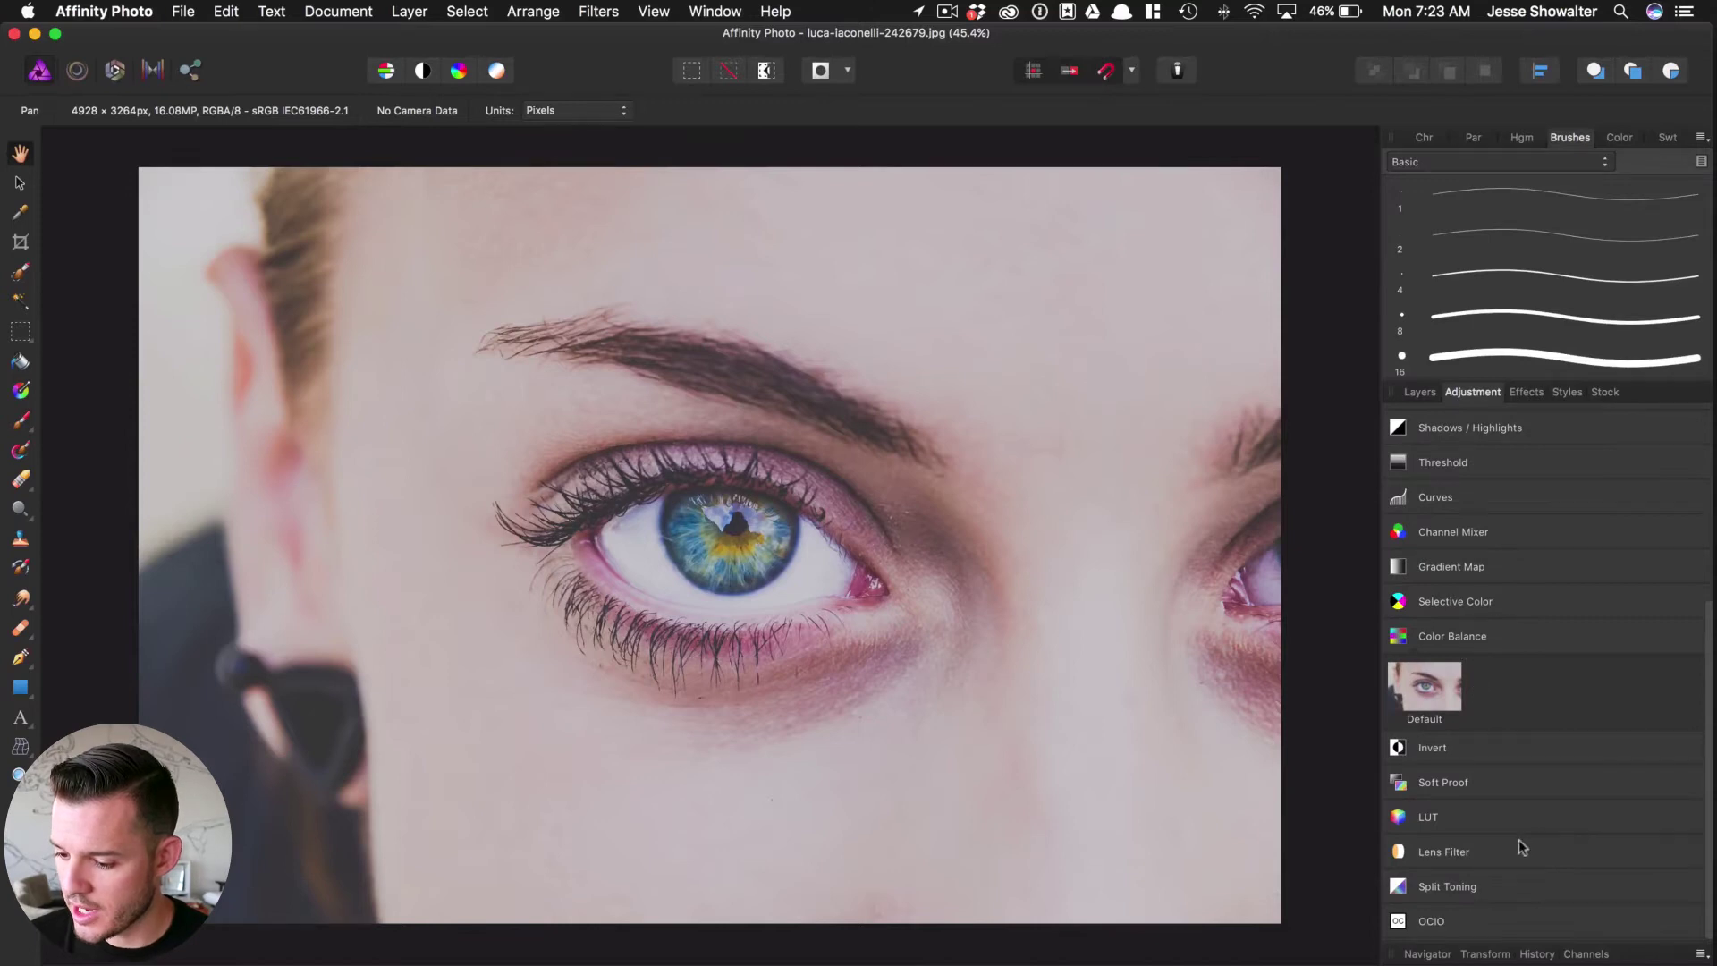
scroll(1515, 812, "up", 3)
left_click(1465, 490)
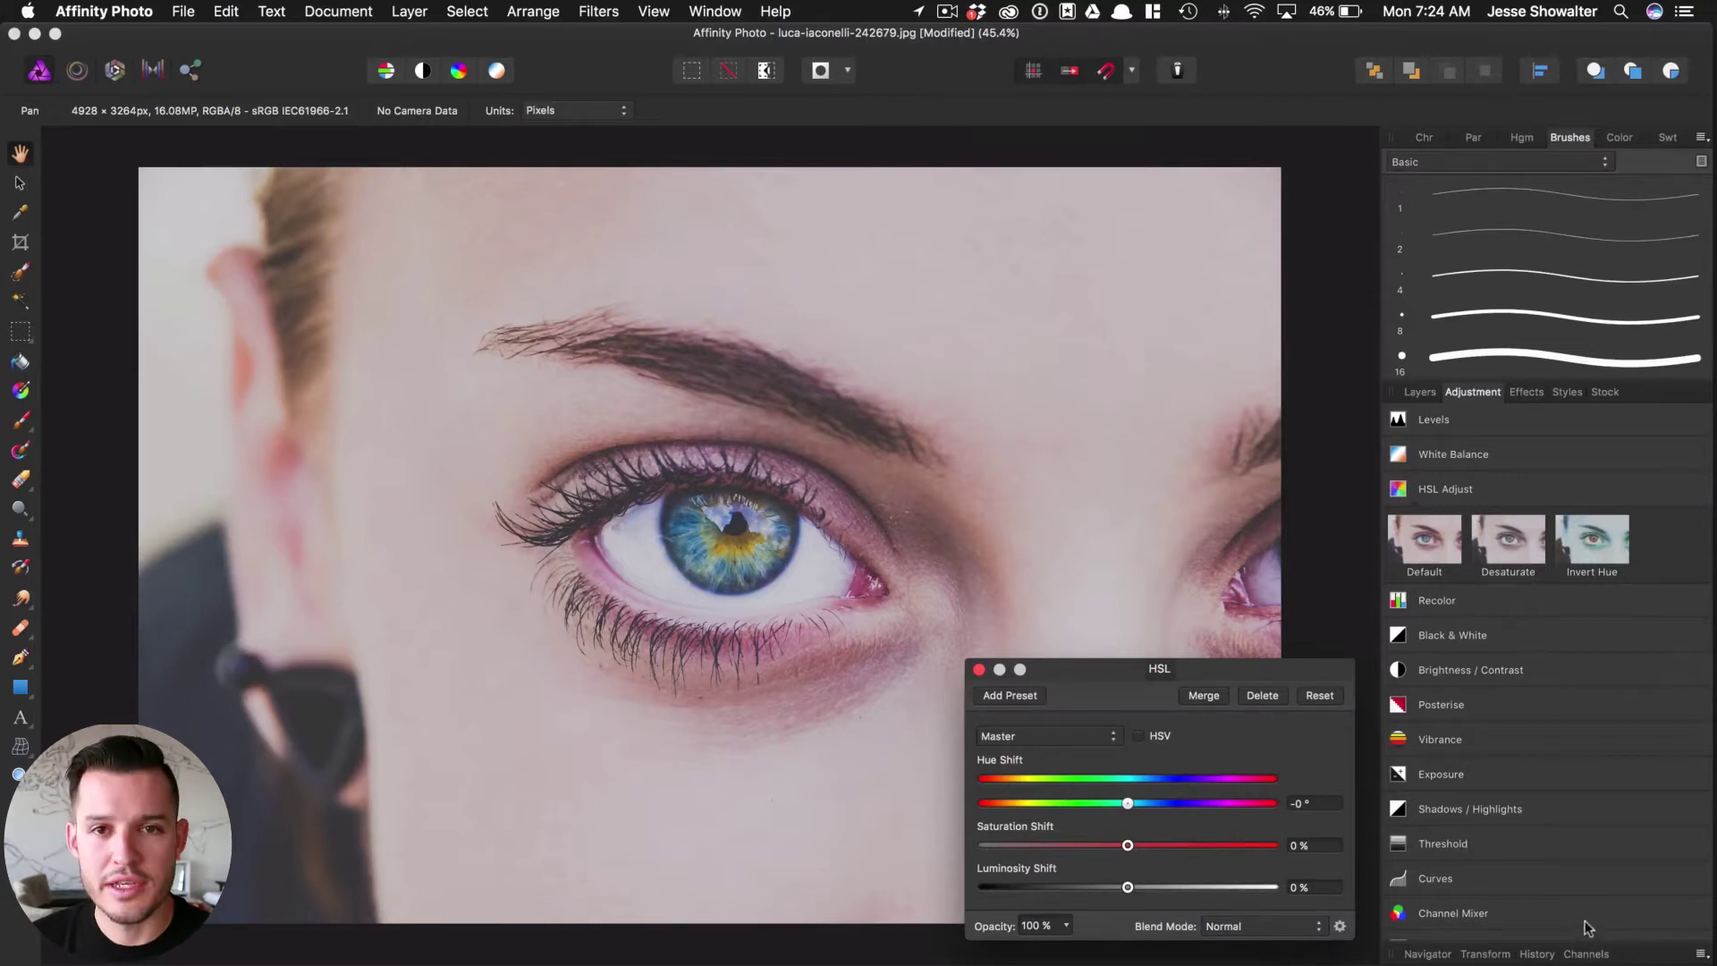
left_click_drag(1127, 803, 1250, 797)
key("super+1")
left_click_drag(1127, 845, 1139, 845)
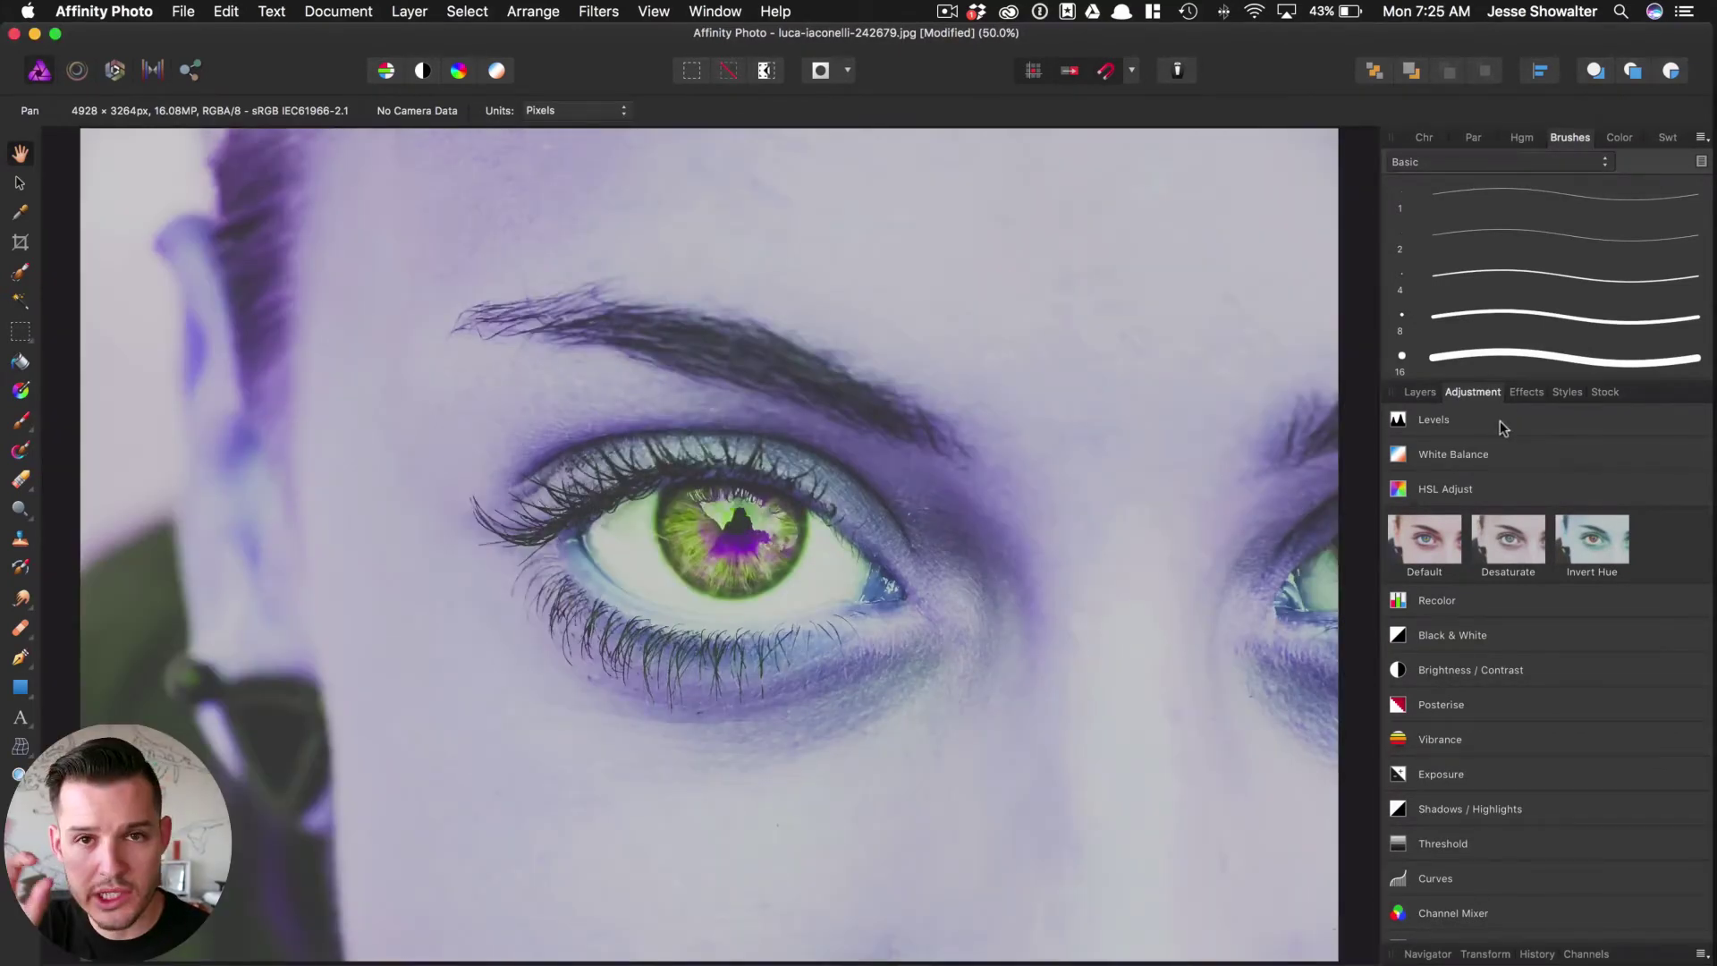
Add a Levels adjustment and place it beneath the HSL Shift adjustment in the layer stack.
key("super+1")
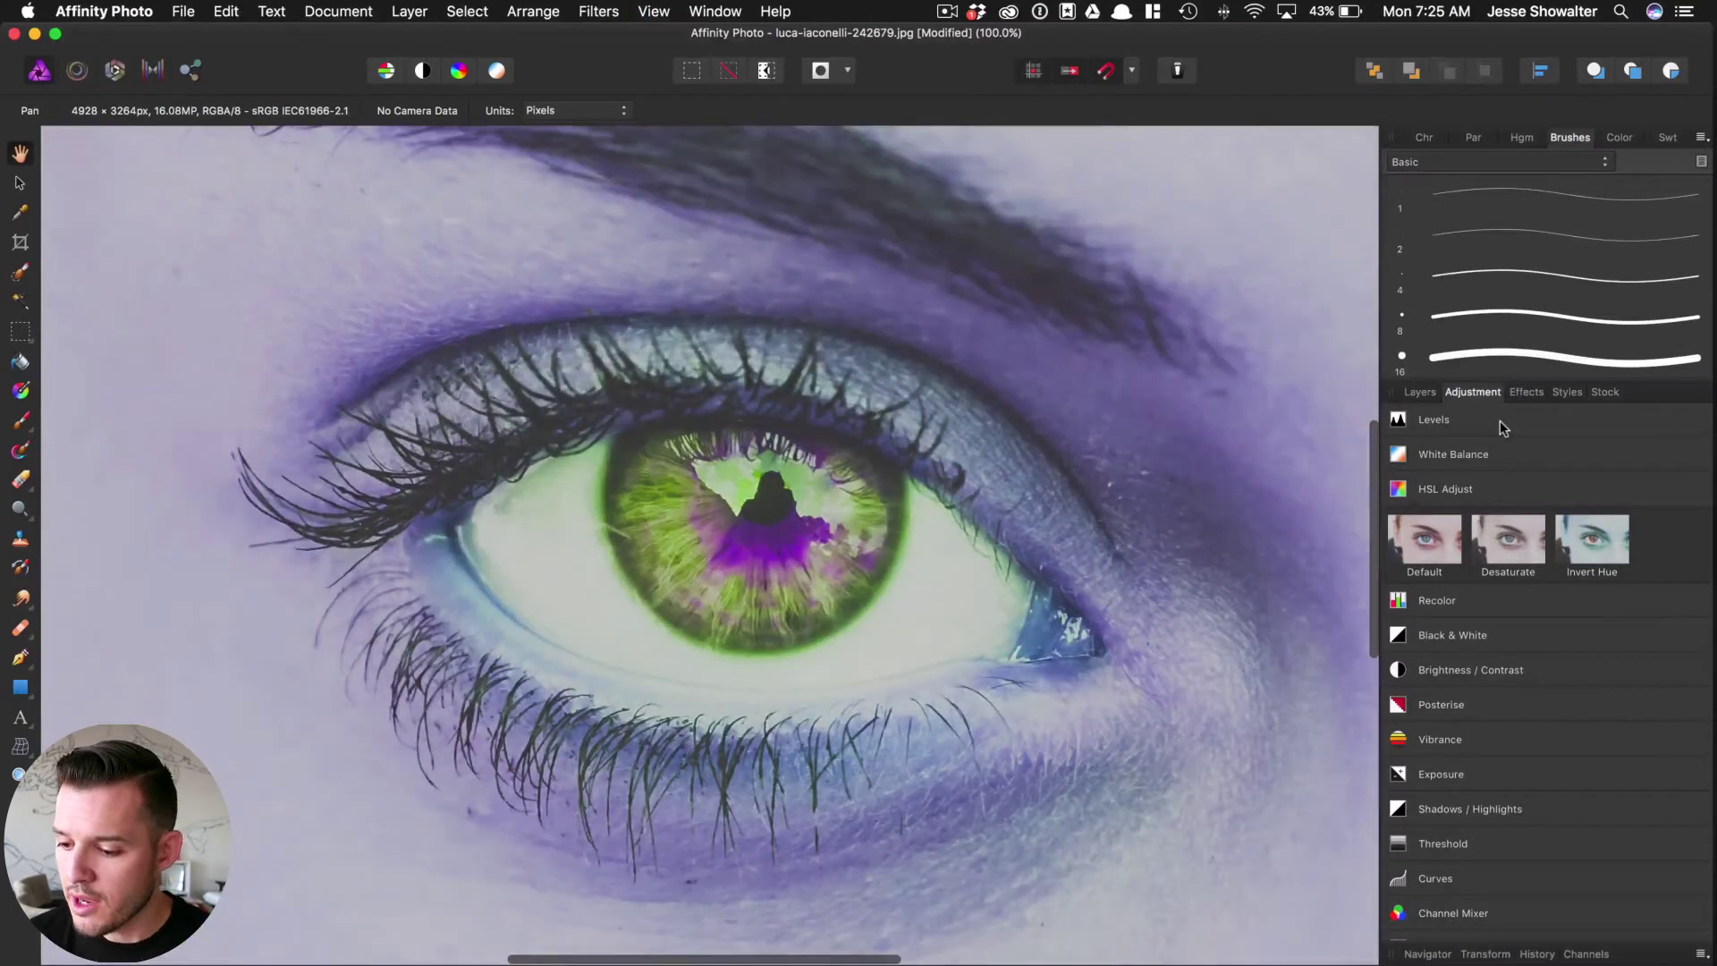
left_click(1501, 424)
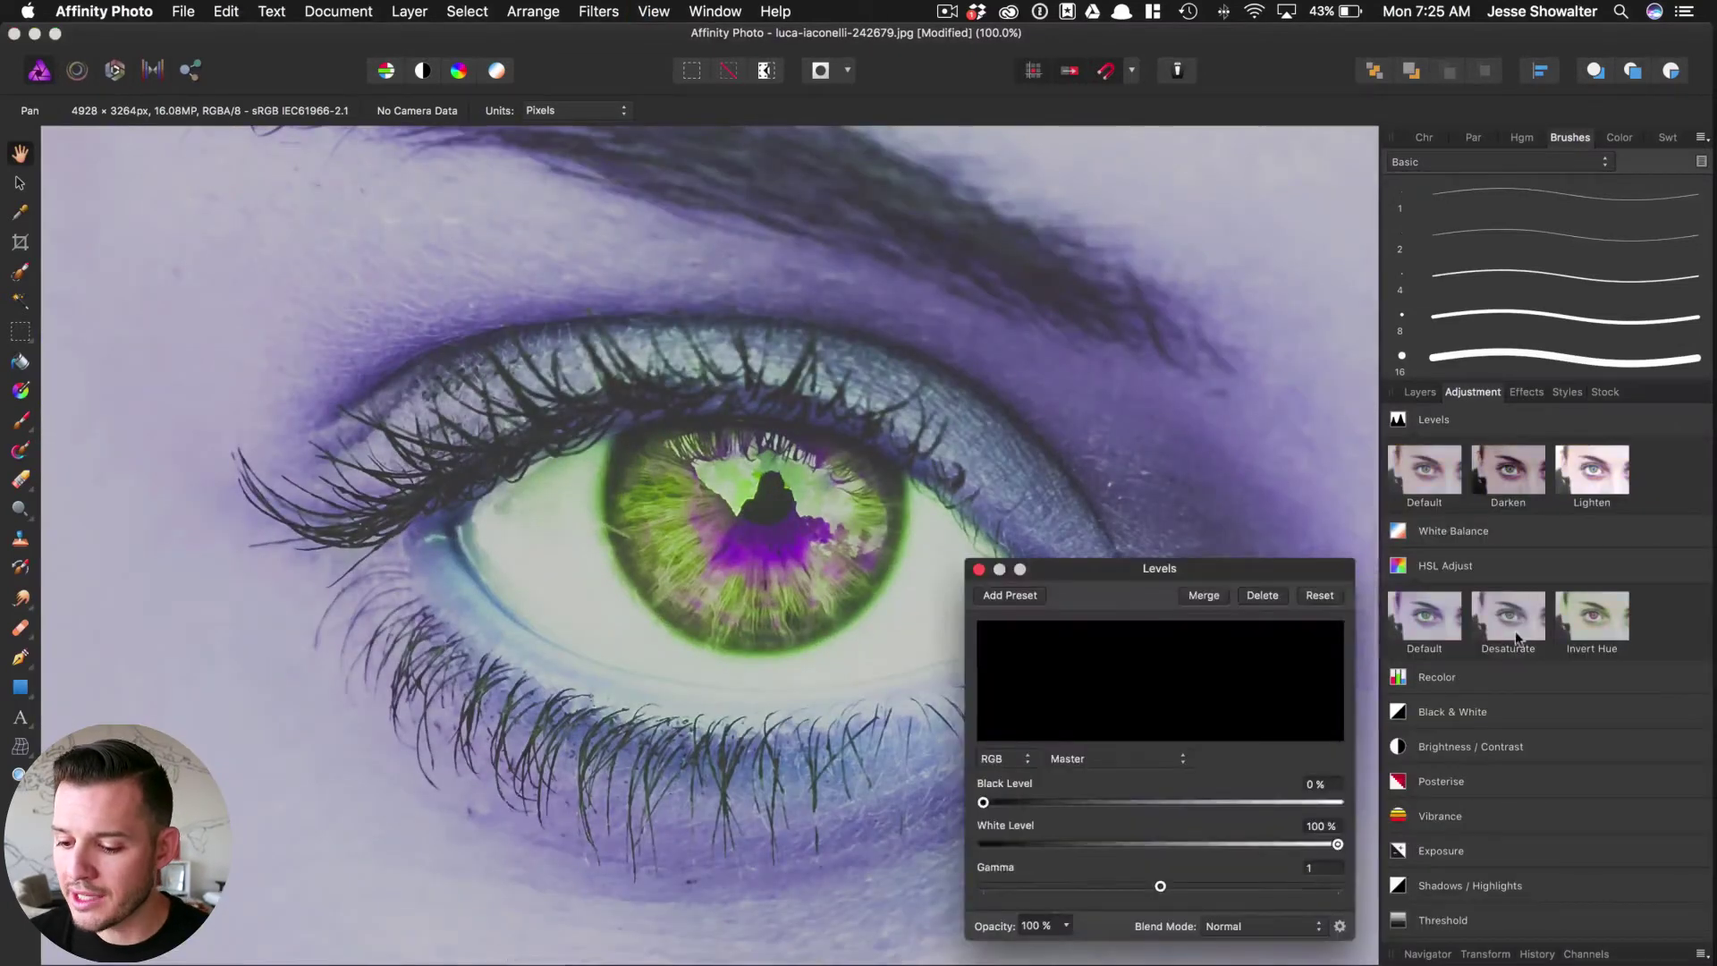
left_click(1420, 391)
left_click_drag(1481, 450, 1395, 498)
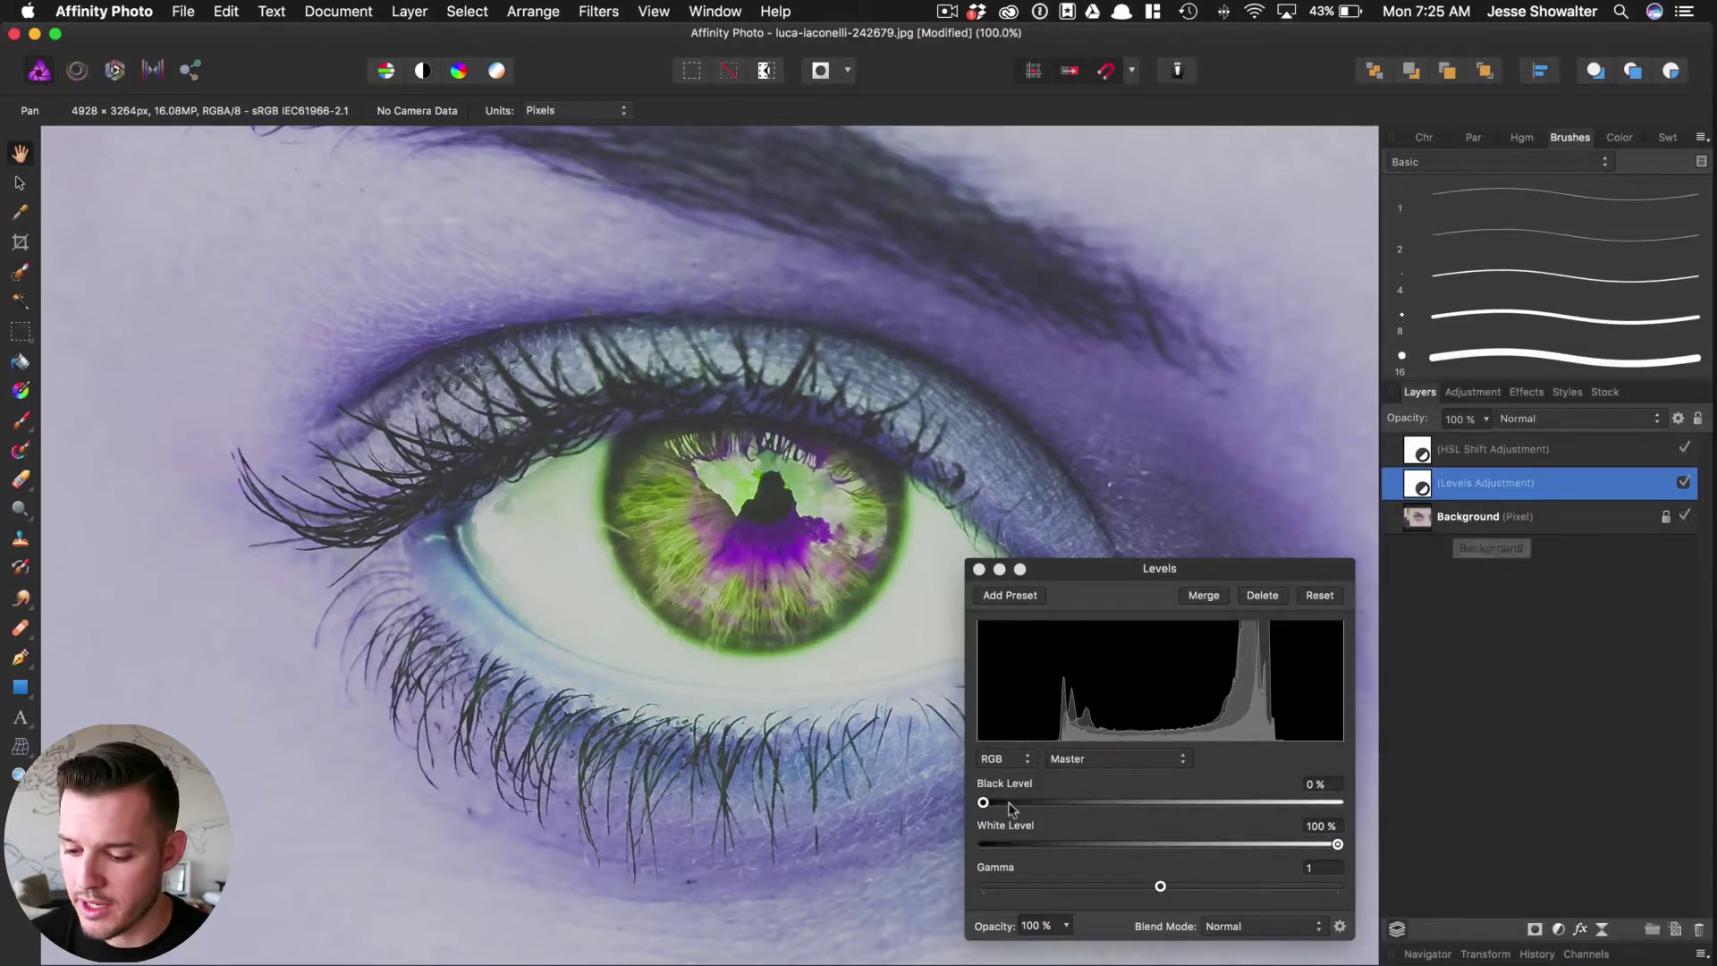
Set the Levels adjustment's black level to 22% and white level to 79%.
left_click_drag(986, 804, 1061, 802)
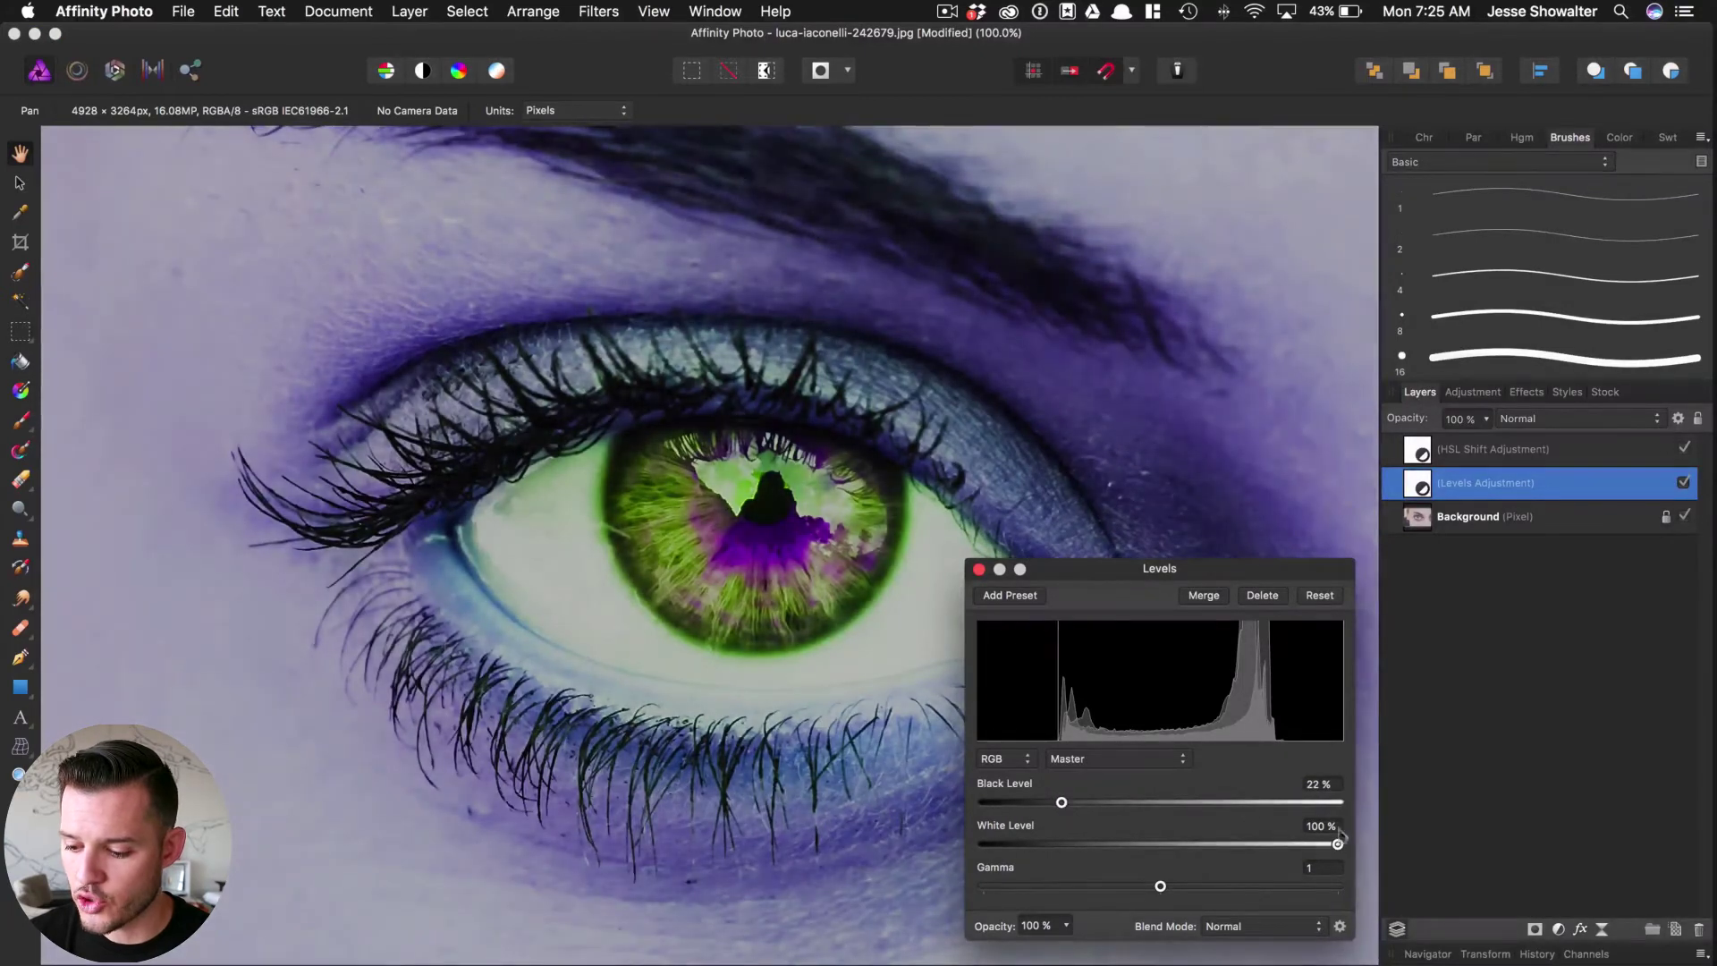
left_click_drag(1333, 845, 1265, 845)
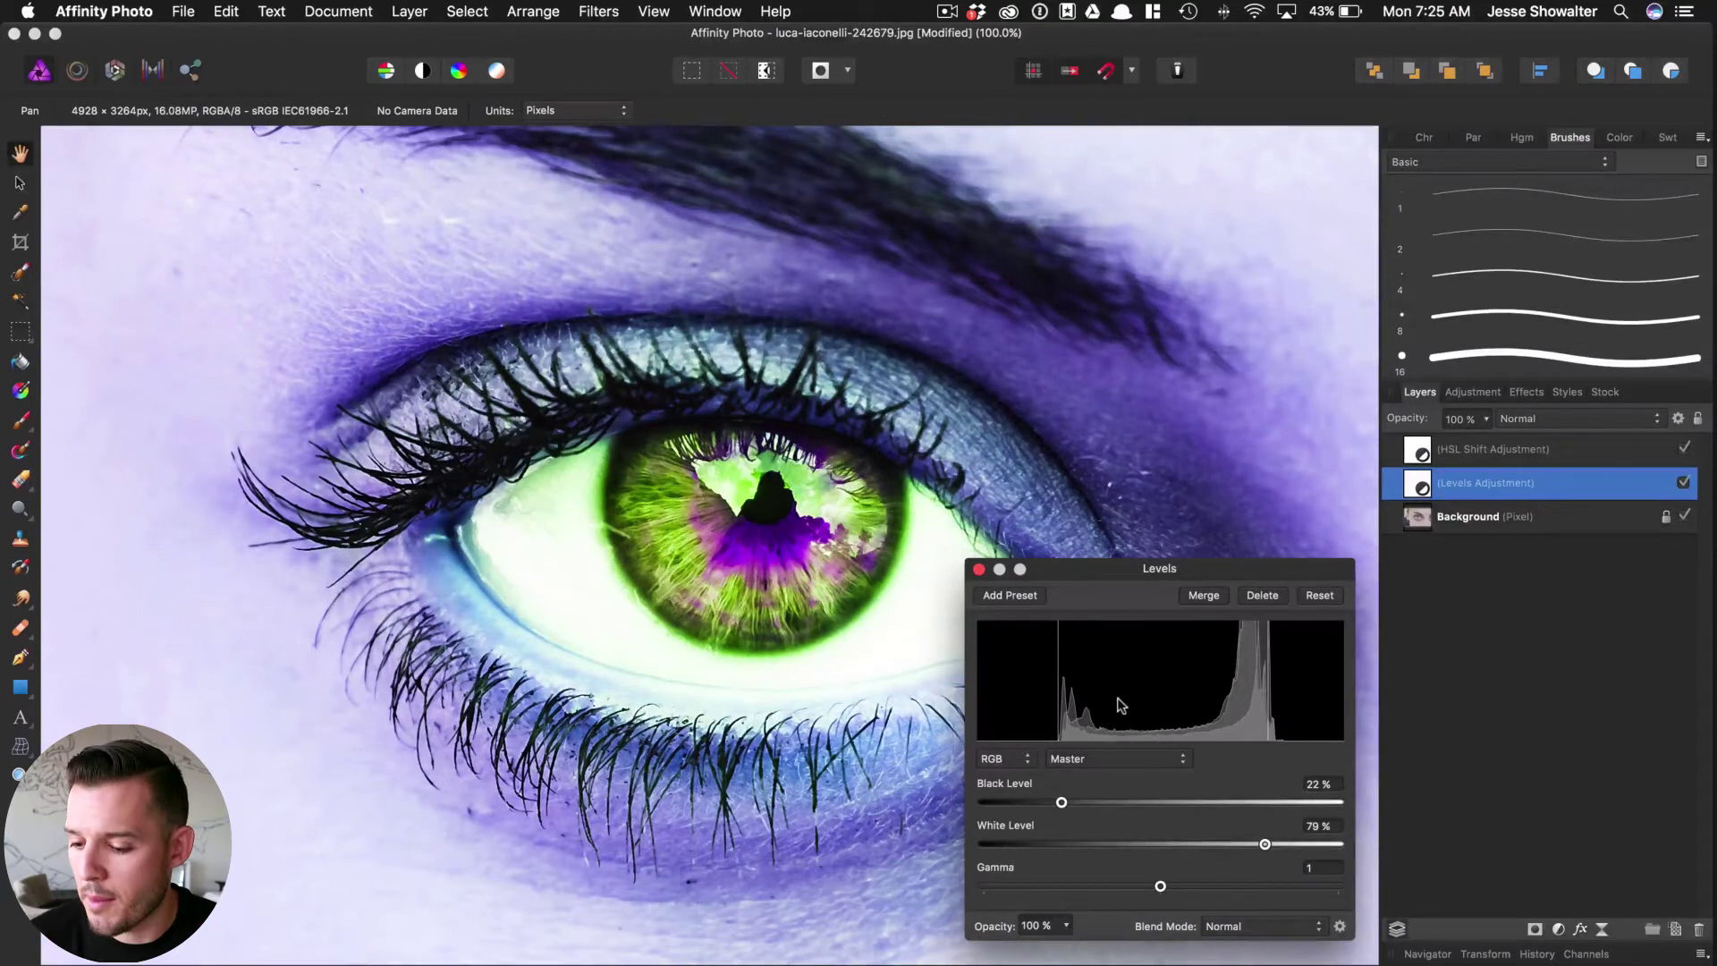
left_click(979, 569)
key("super+minus")
key("super+minus")
key("super+minus")
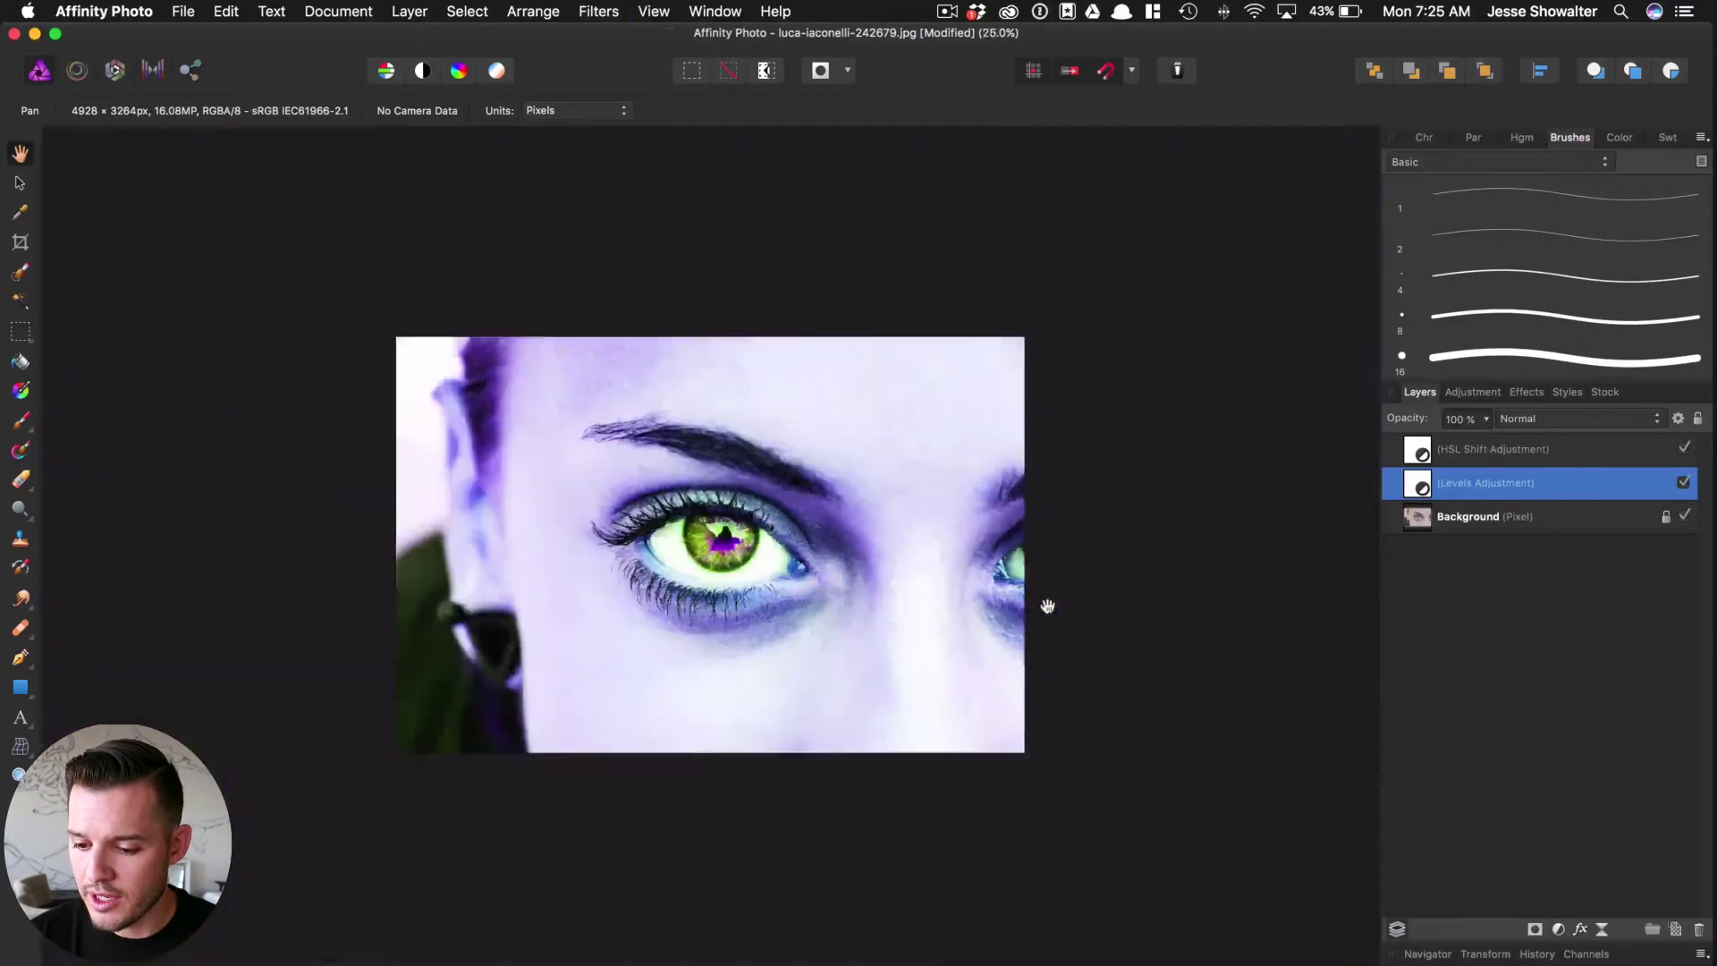
Add a mask to the Levels adjustment layer, select it, and enlarge the paint brush to 1612.6 px.
key("super+plus")
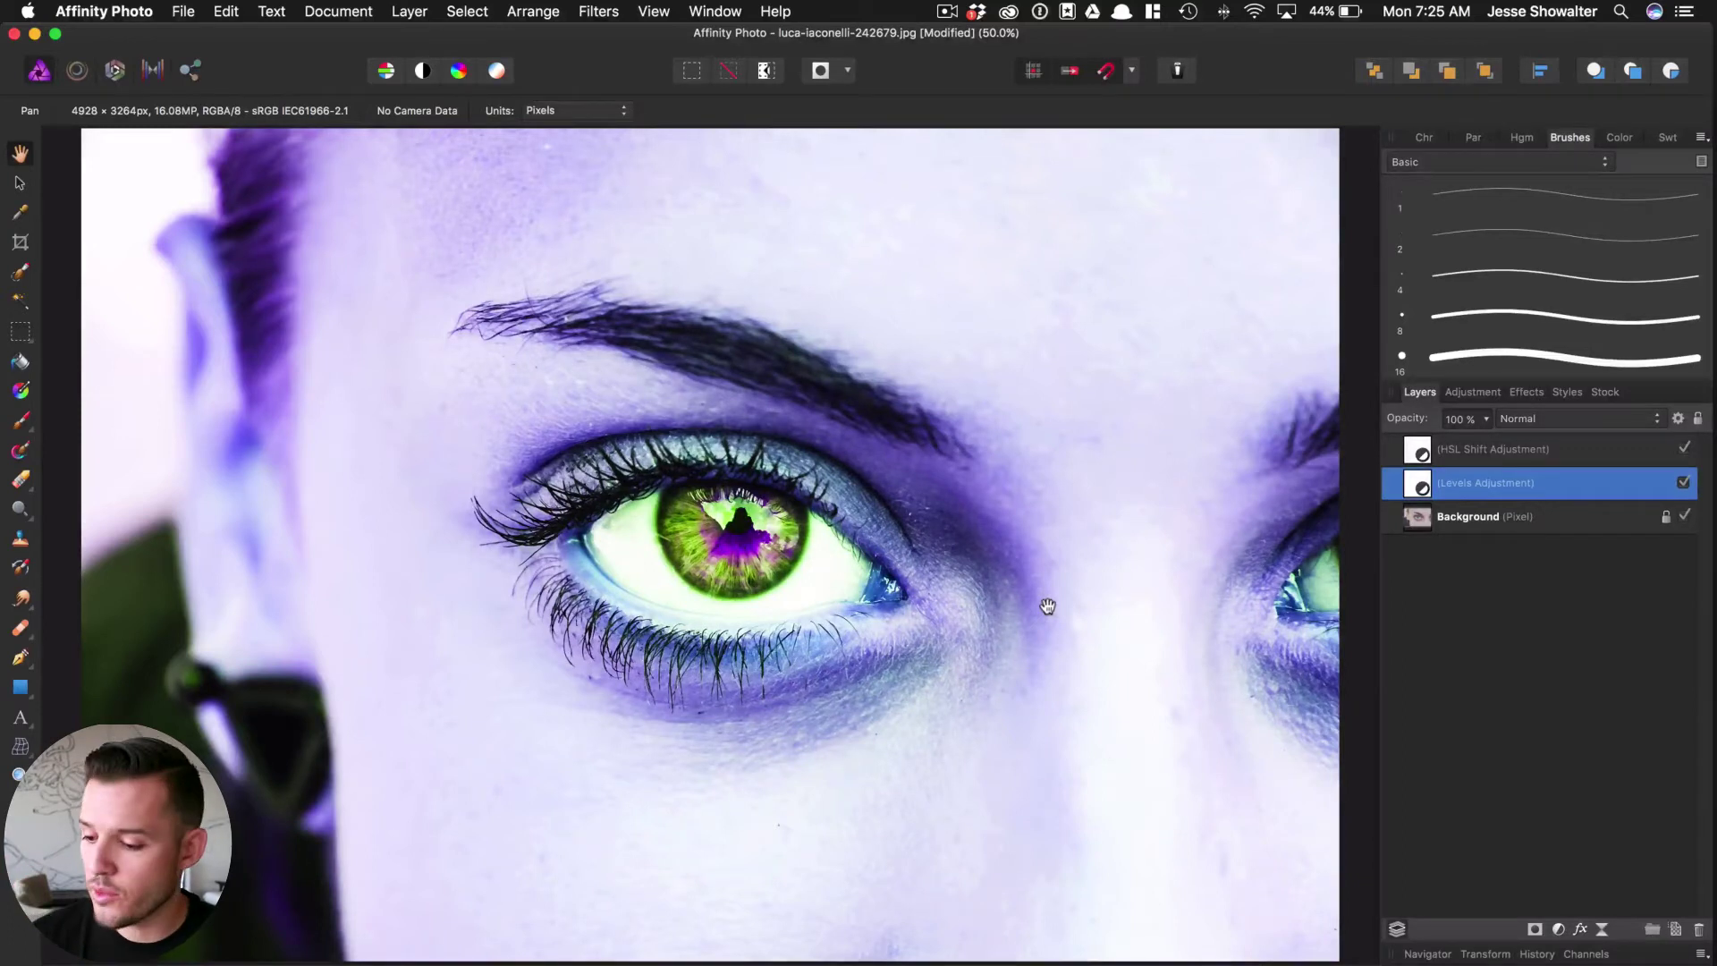
left_click(1534, 931)
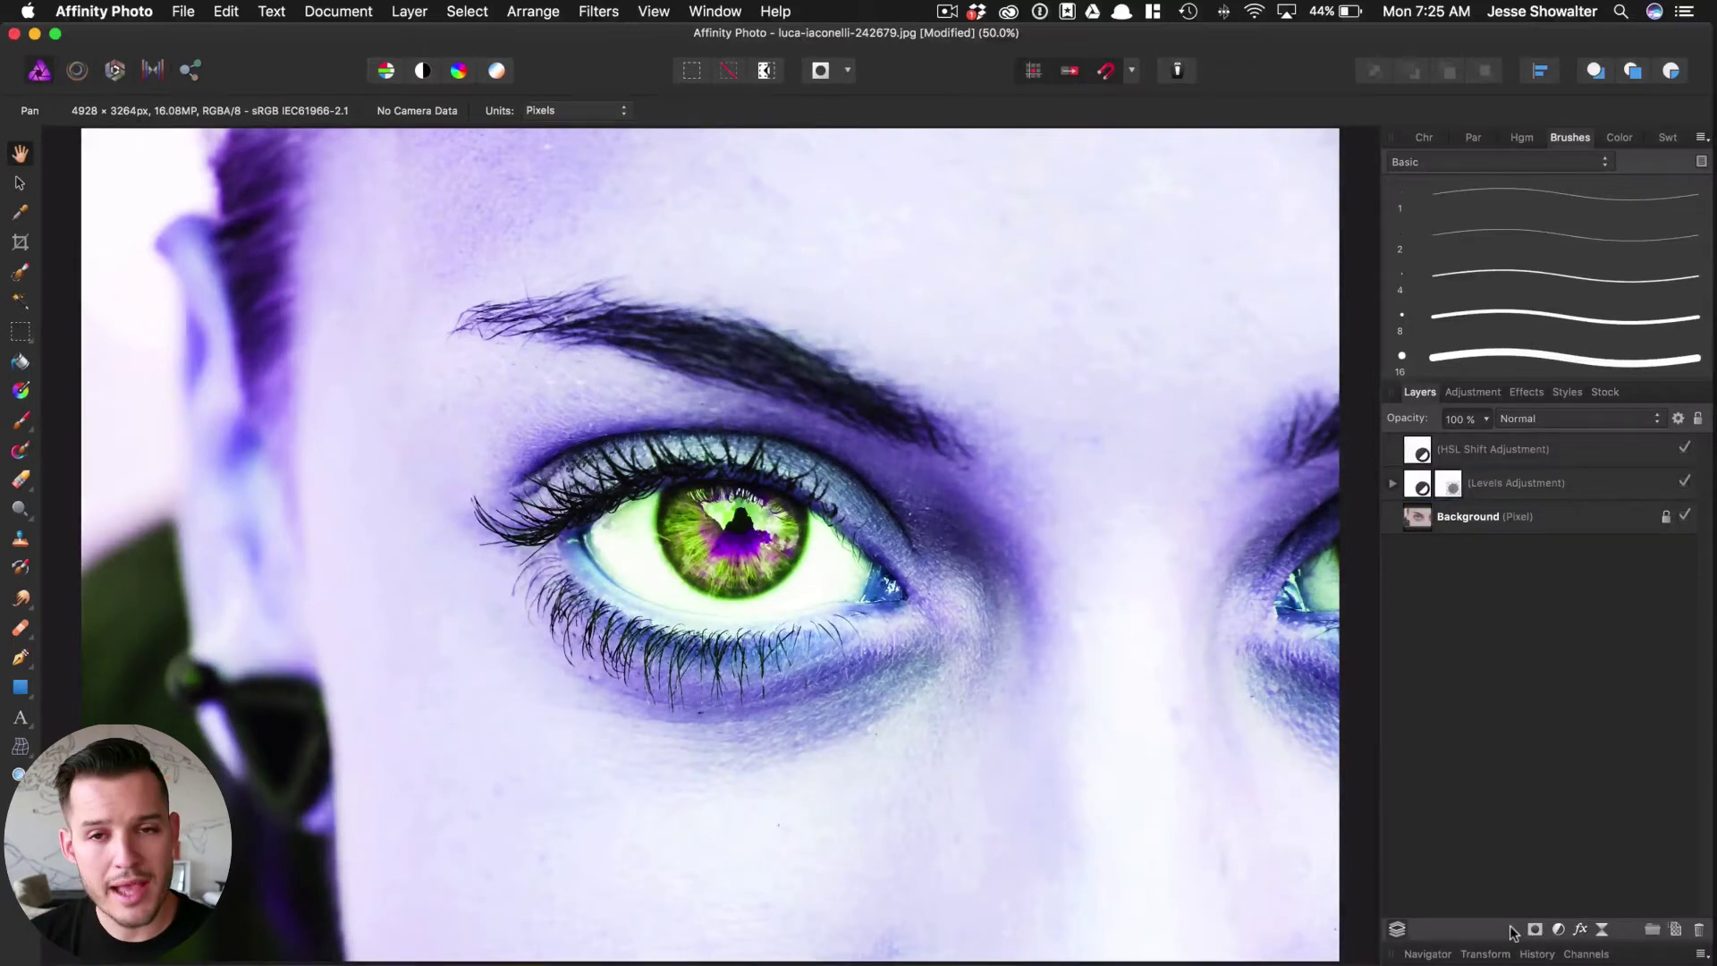
left_click(1454, 489)
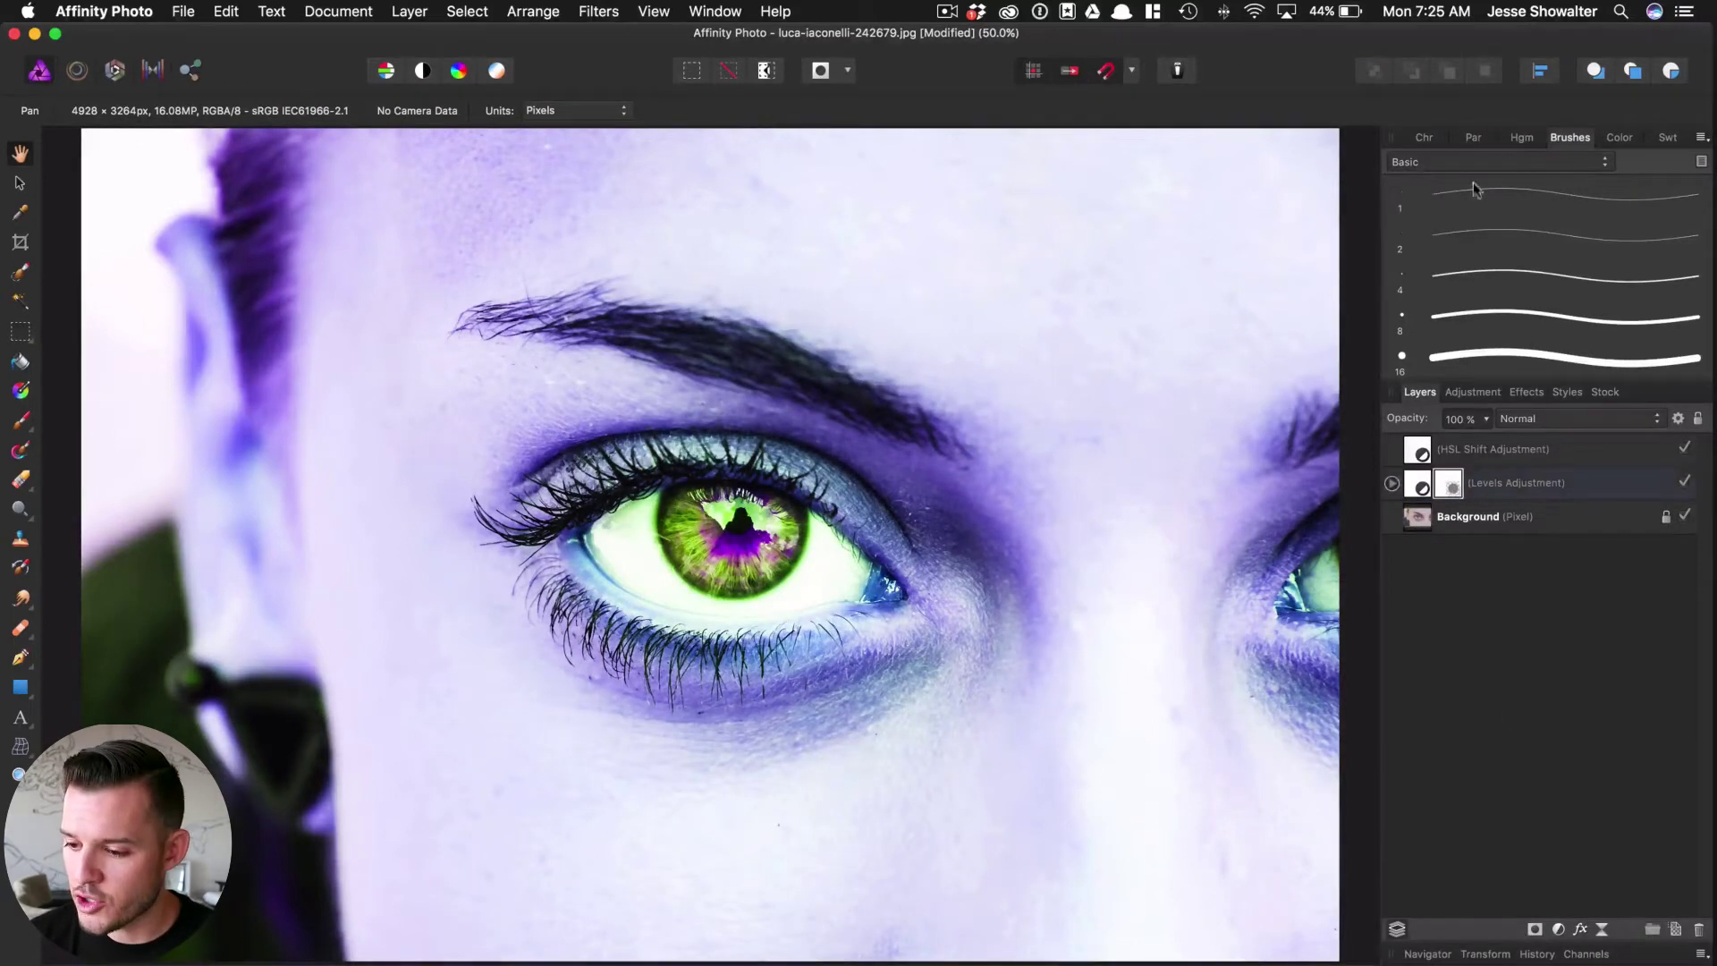
key("b")
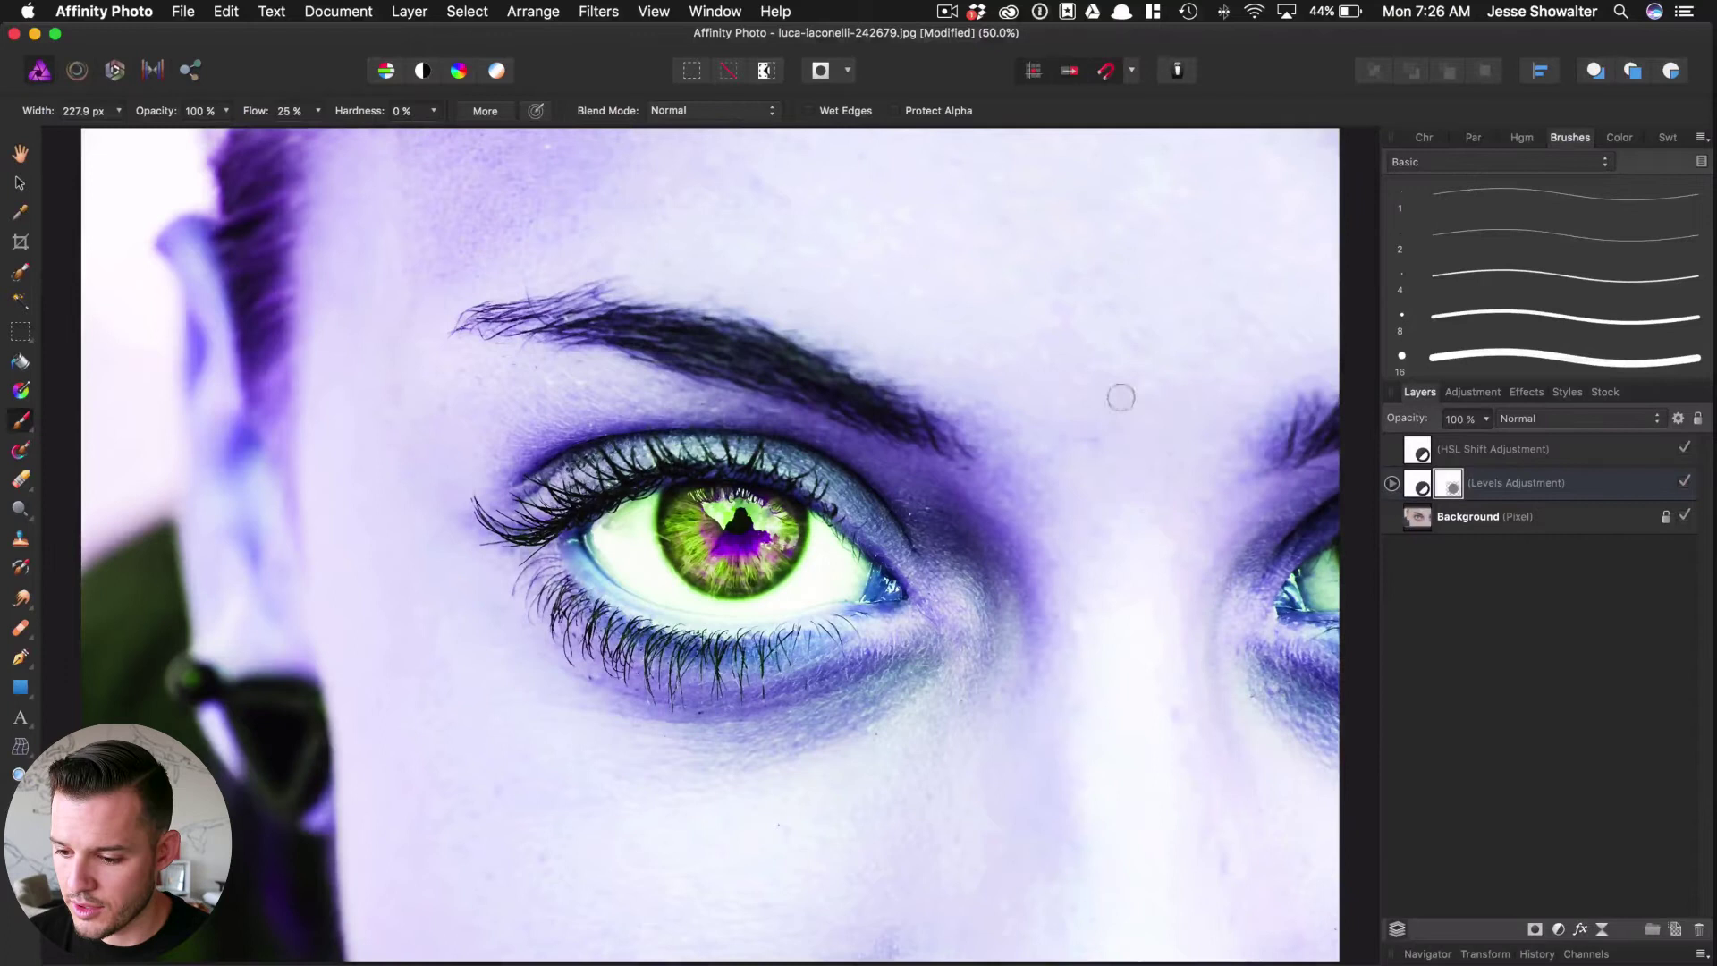
key("bracketright")
key("bracketright")
key("bracketright")
key("bracketright")
key("bracketright")
key("bracketright")
key("bracketright")
key("bracketright")
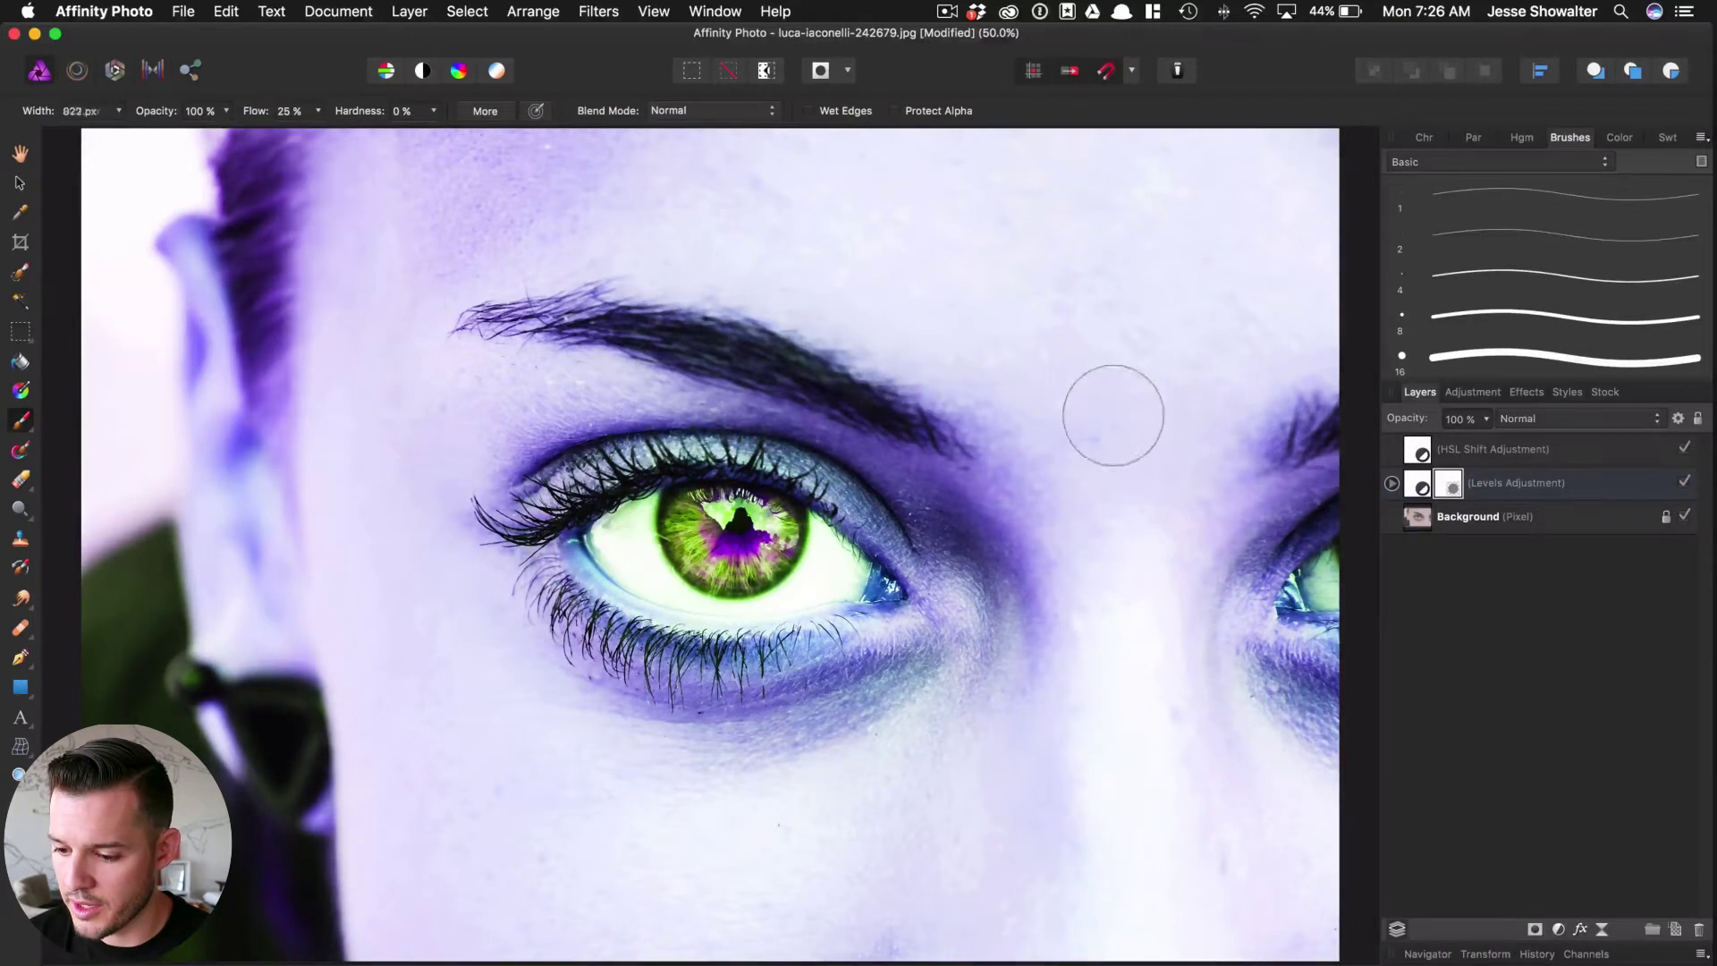
Add a mask to the HSL Shift adjustment, keeping that layer visible and hiding the Levels adjustment.
left_click(1685, 447)
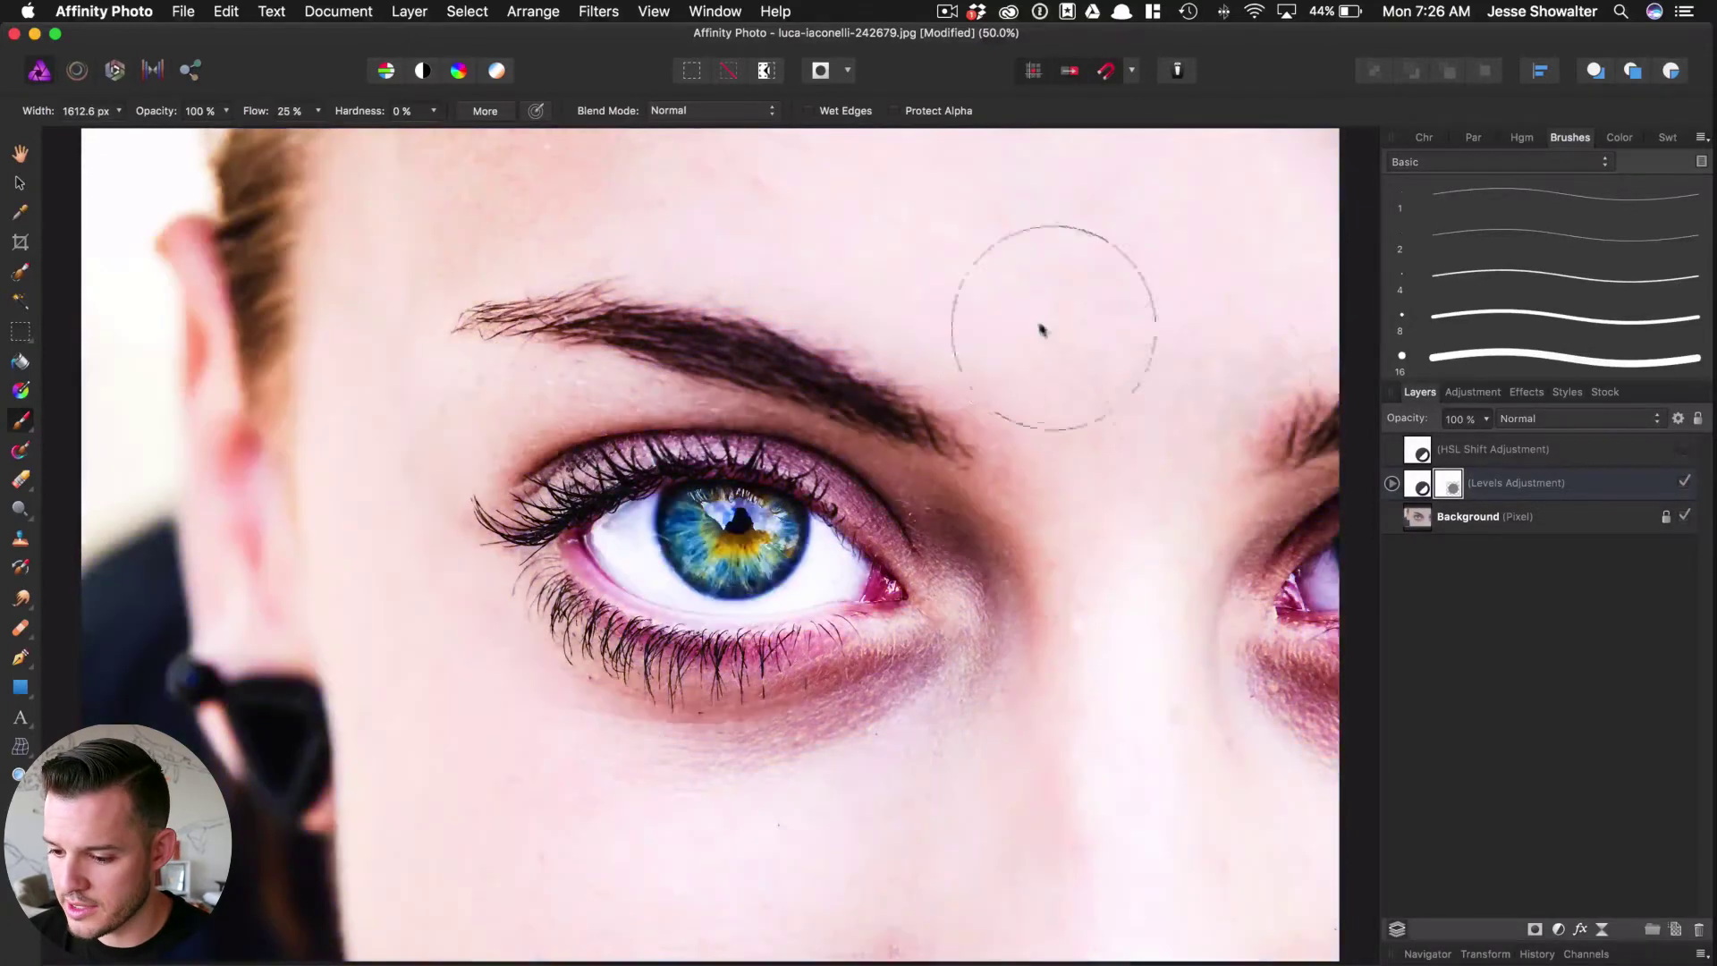
left_click(1484, 455)
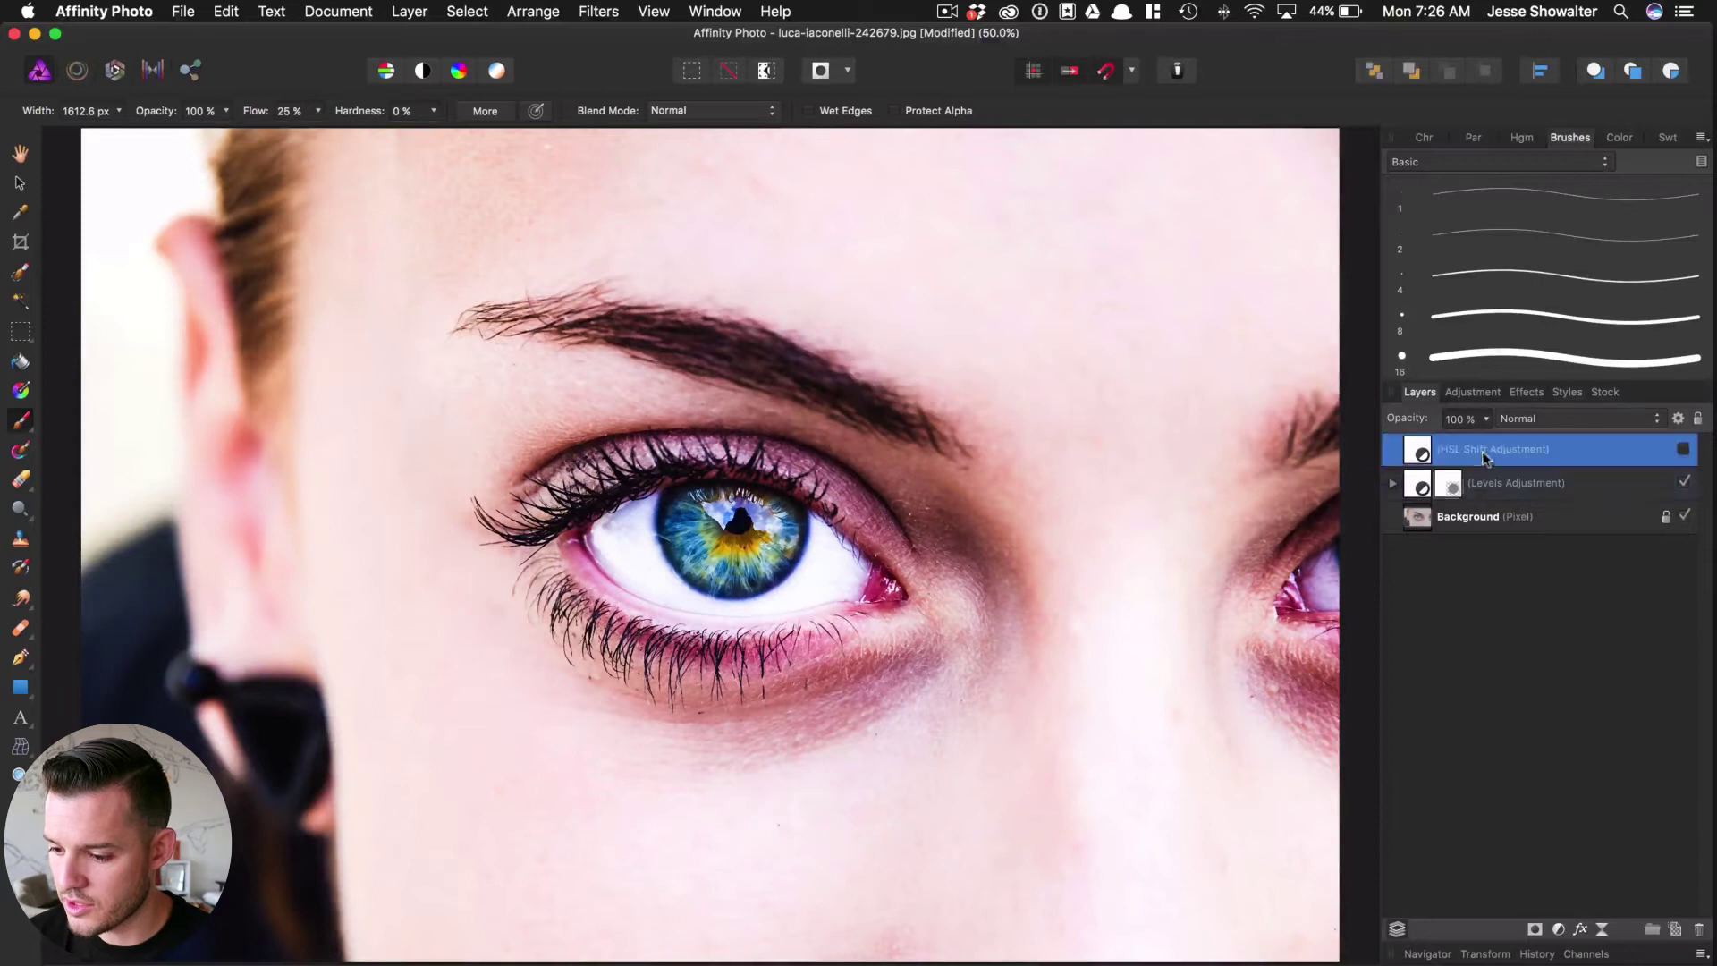
left_click(1534, 931)
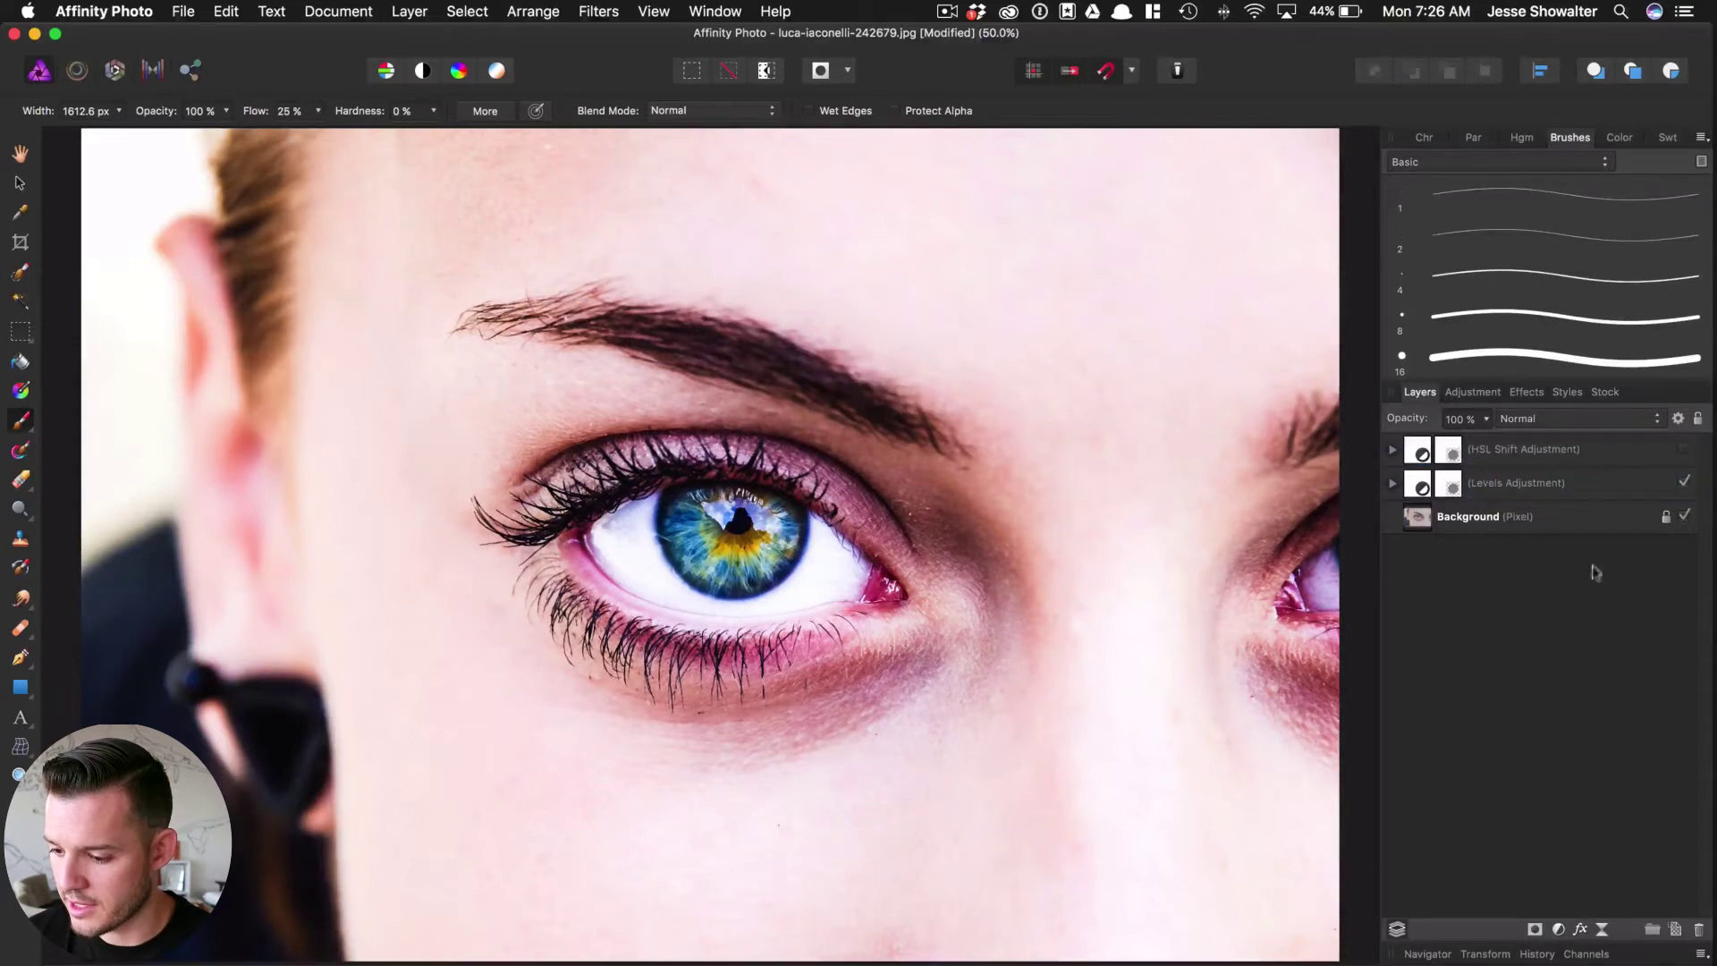
left_click(1684, 448)
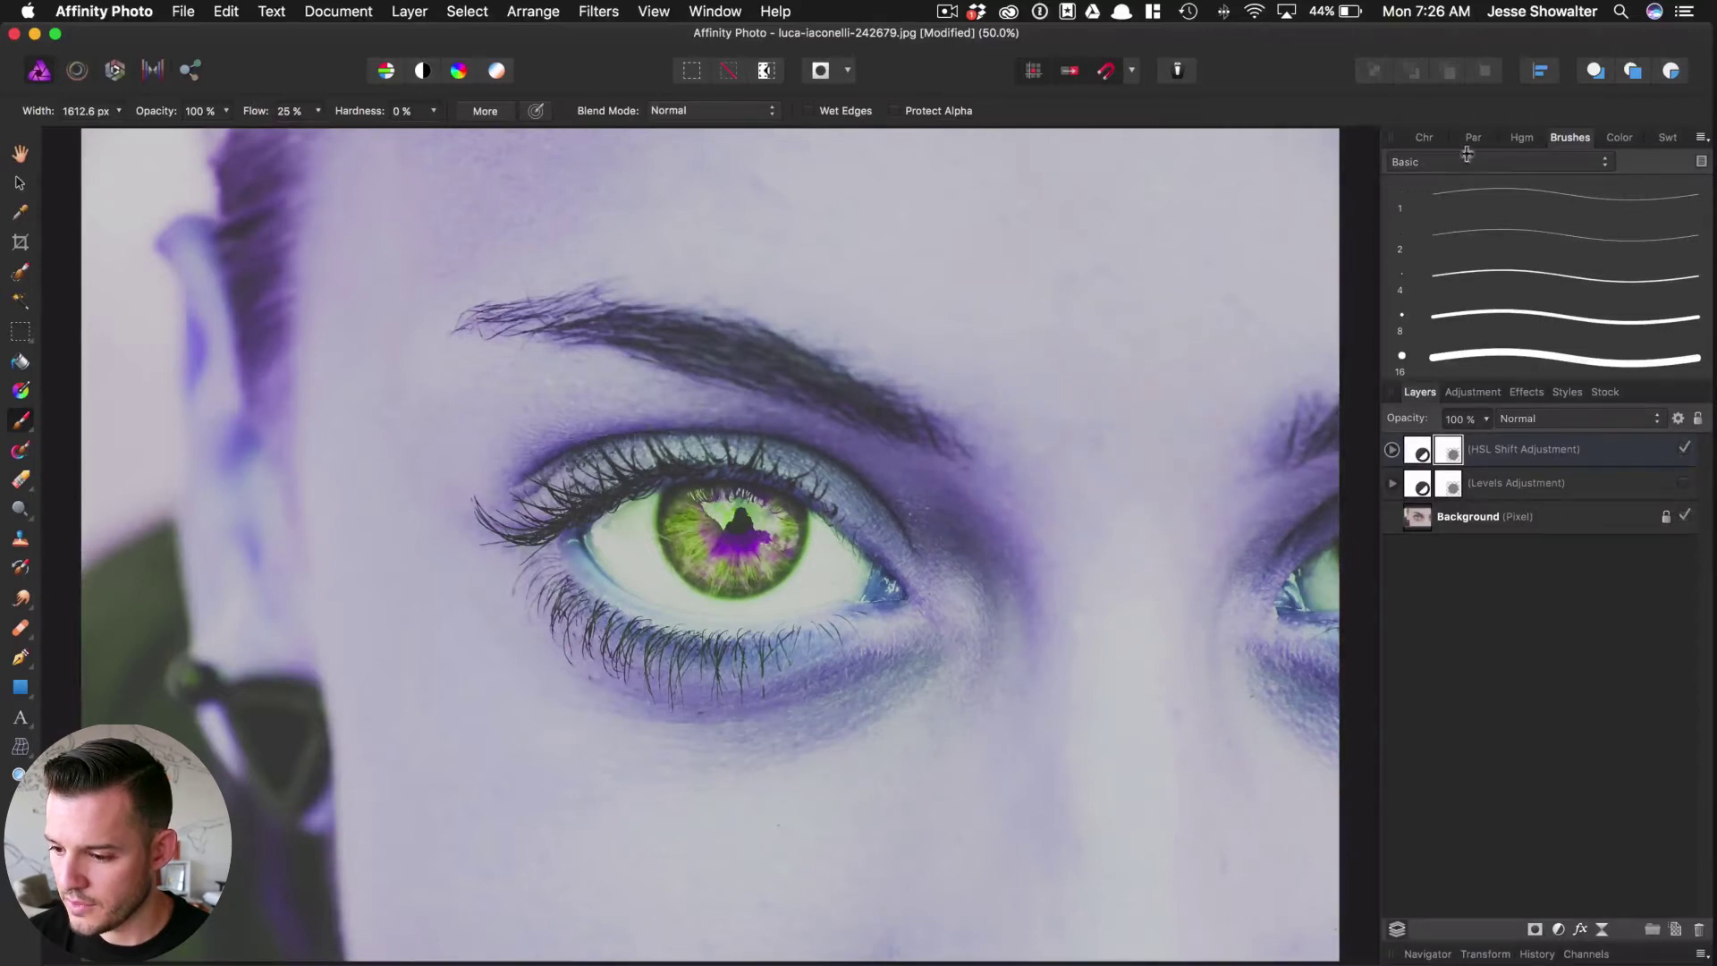
Use black as the paint colour and set the brush's flow and hardness to 100%.
left_click(1518, 141)
left_click(1472, 141)
left_click(1477, 138)
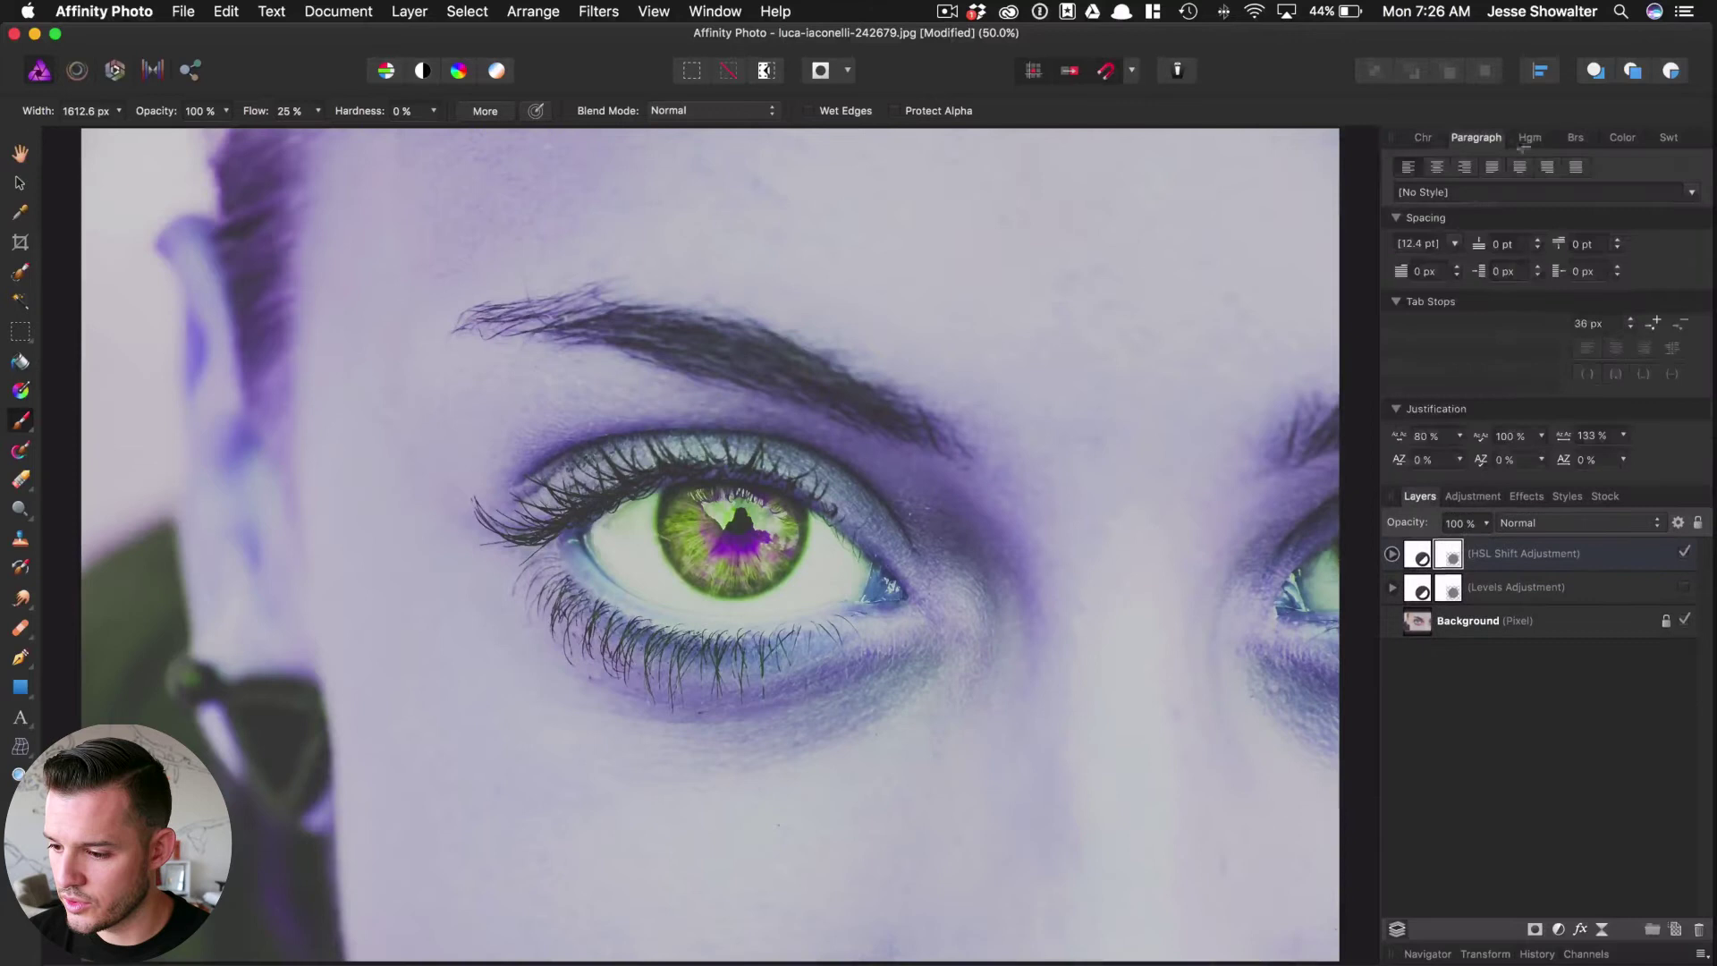
left_click(1623, 138)
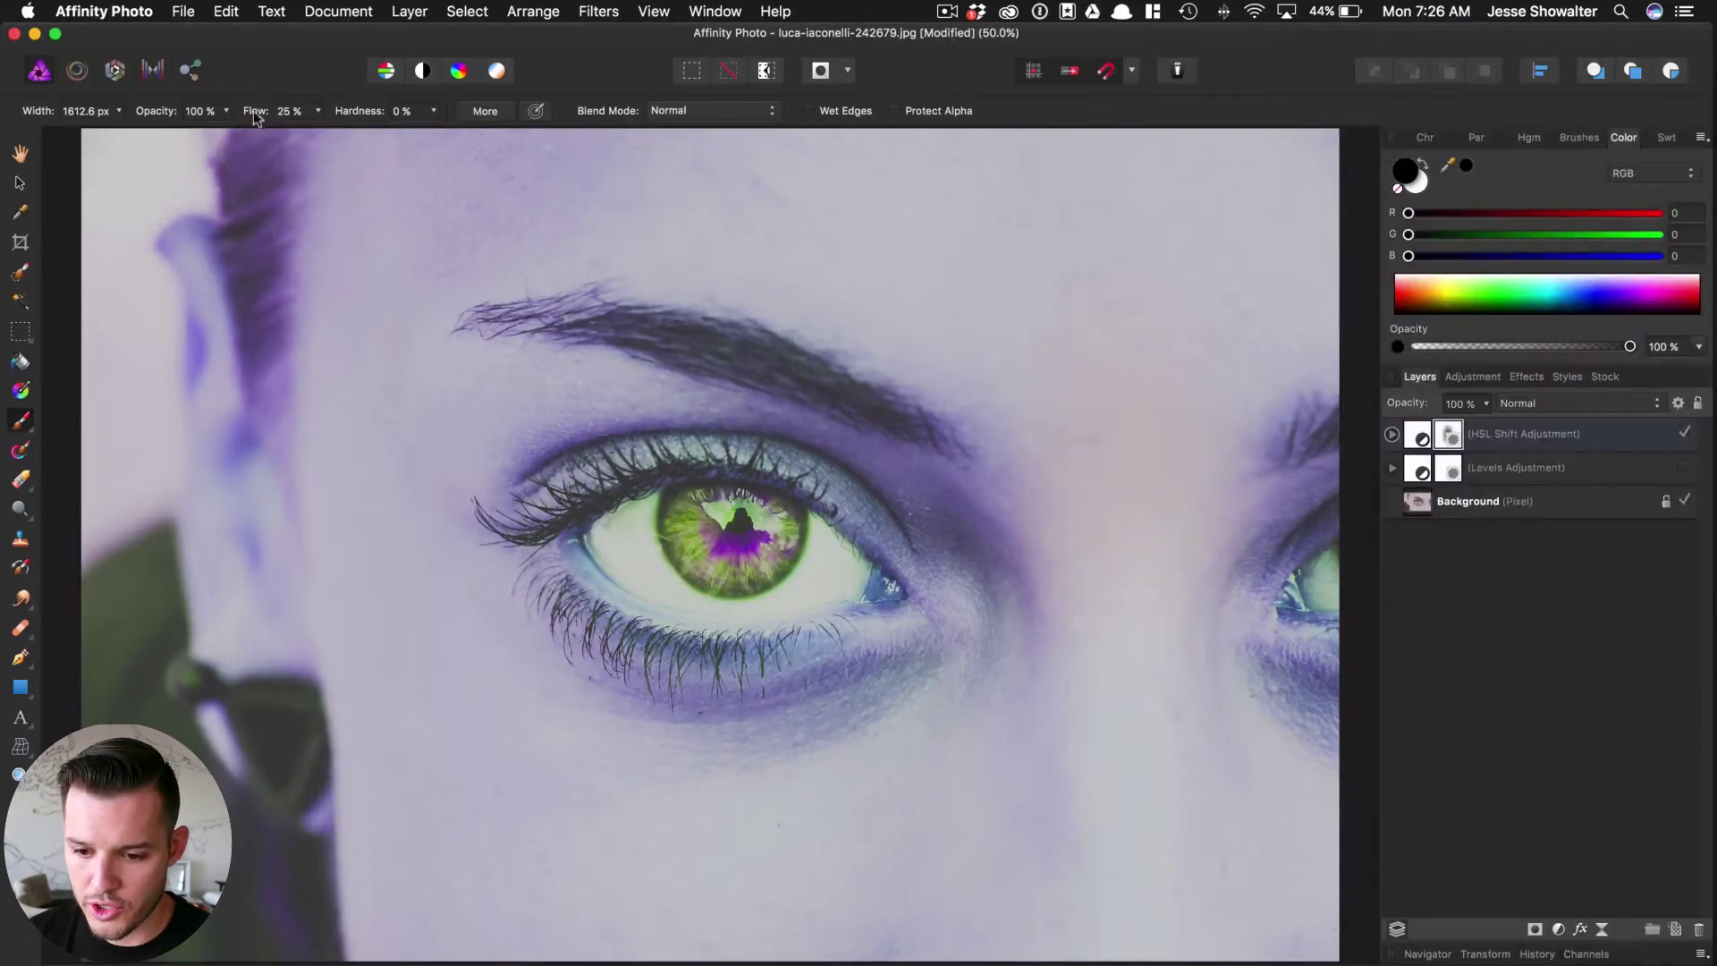
left_click_drag(255, 114, 420, 120)
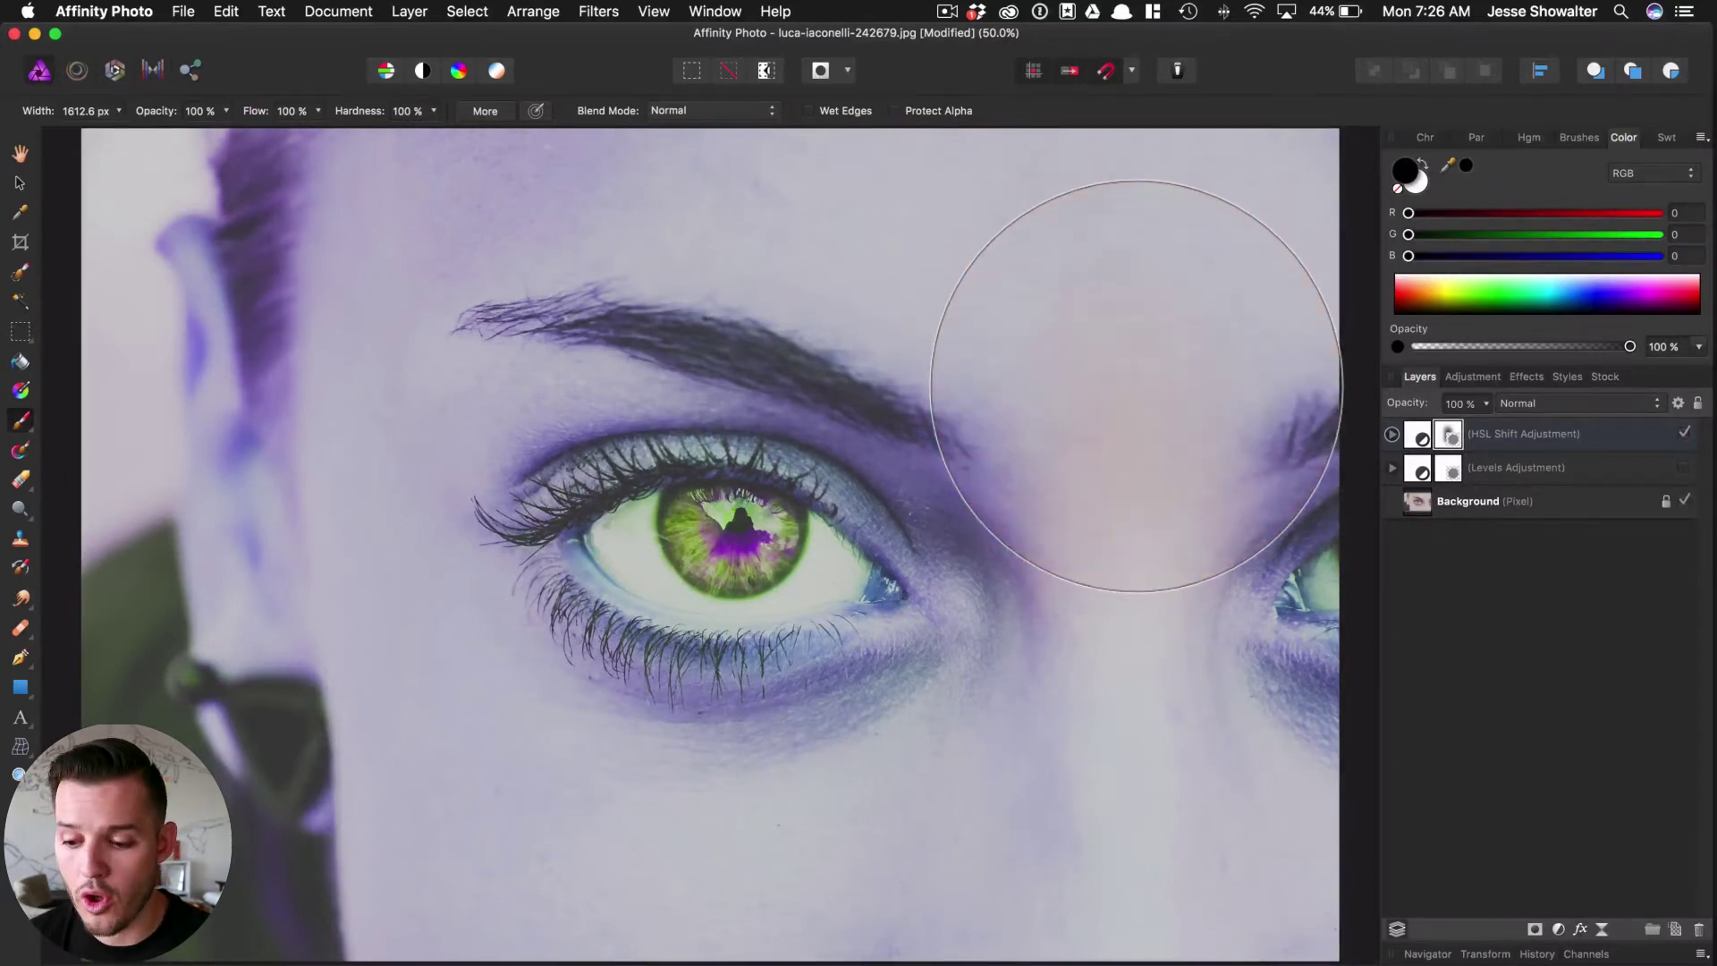
Paint black on the HSL Shift mask over the hair, forehead, nose and cheeks, leaving the eye area coloured.
key("super+minus")
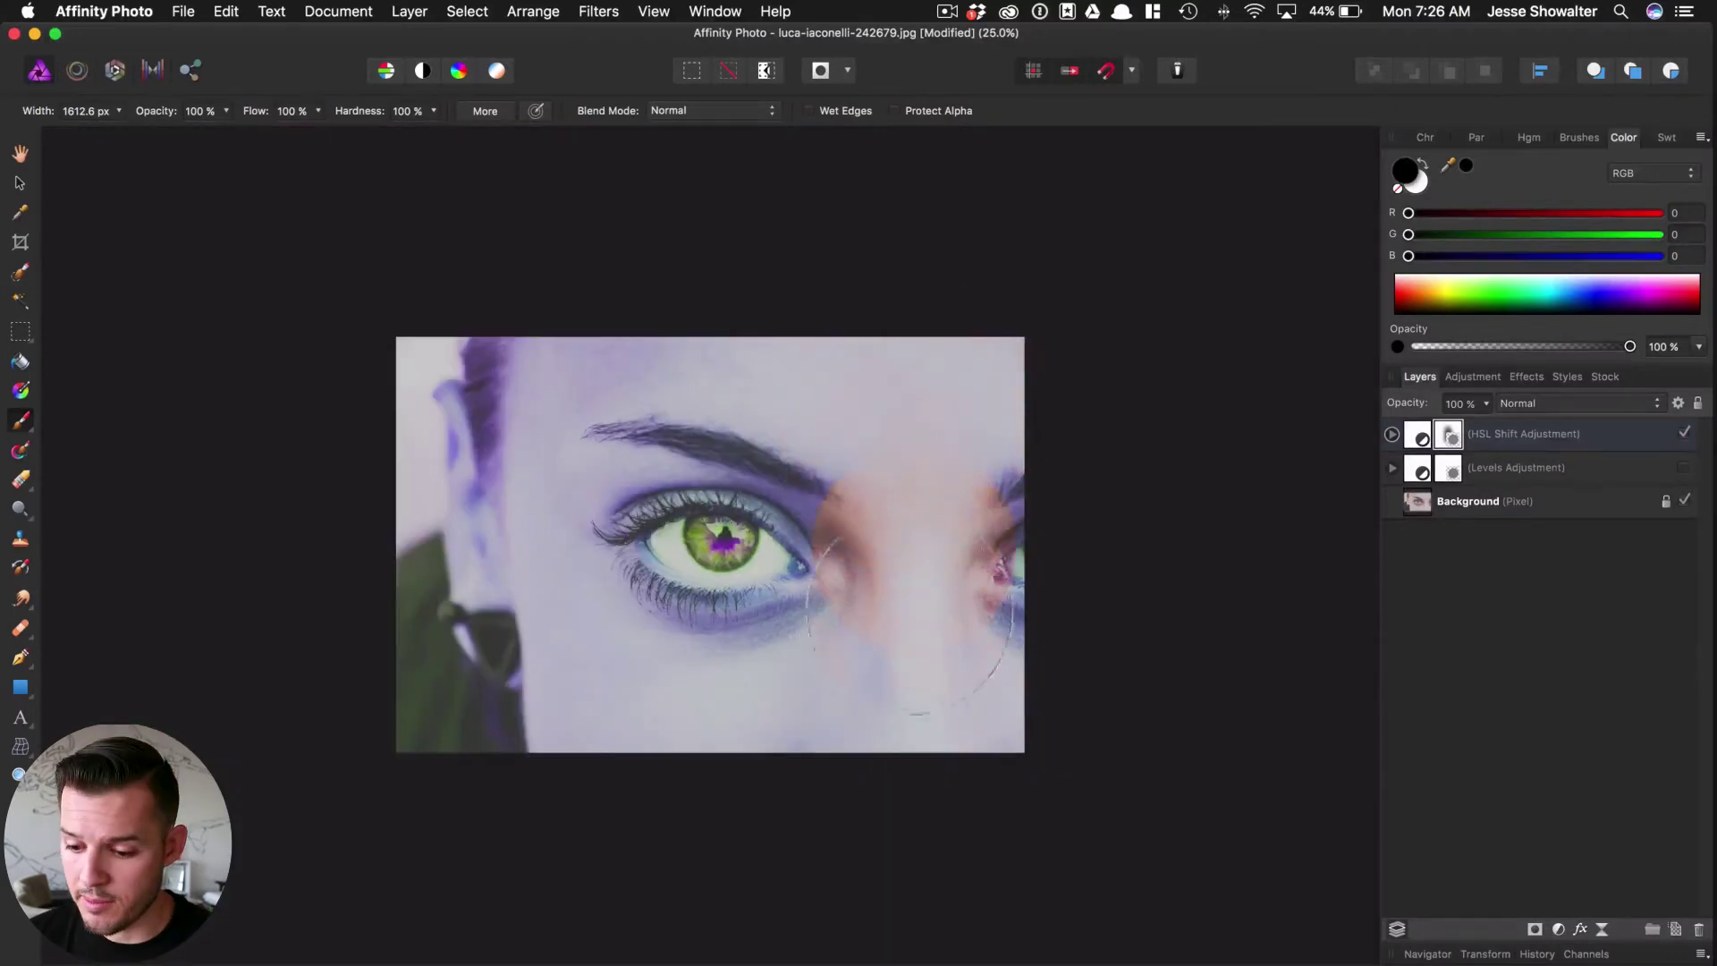
mouse_move(910, 617)
left_mouse_down()
mouse_move(846, 645)
mouse_move(765, 653)
mouse_move(511, 588)
mouse_move(453, 449)
mouse_move(478, 394)
left_mouse_up()
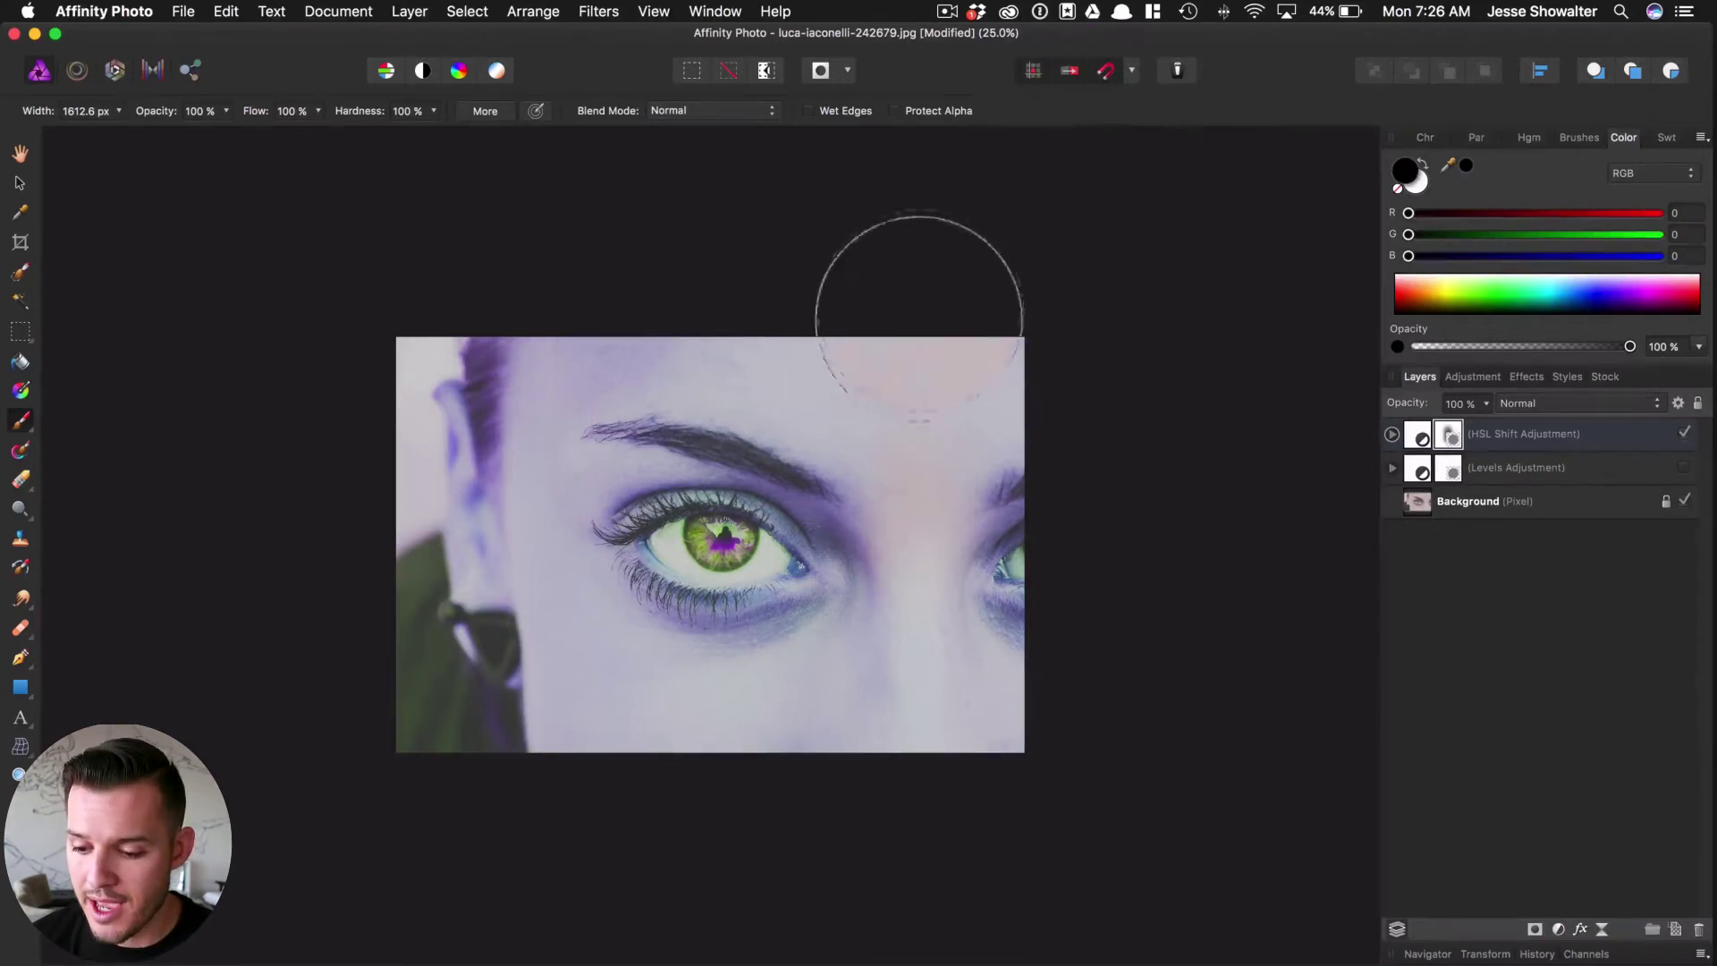
mouse_move(920, 318)
left_mouse_down()
mouse_move(991, 427)
mouse_move(857, 345)
mouse_move(589, 334)
mouse_move(405, 484)
mouse_move(400, 604)
mouse_move(483, 676)
mouse_move(625, 735)
mouse_move(969, 739)
mouse_move(1119, 546)
mouse_move(1020, 404)
mouse_move(954, 694)
mouse_move(681, 787)
mouse_move(682, 822)
mouse_move(644, 775)
left_mouse_up()
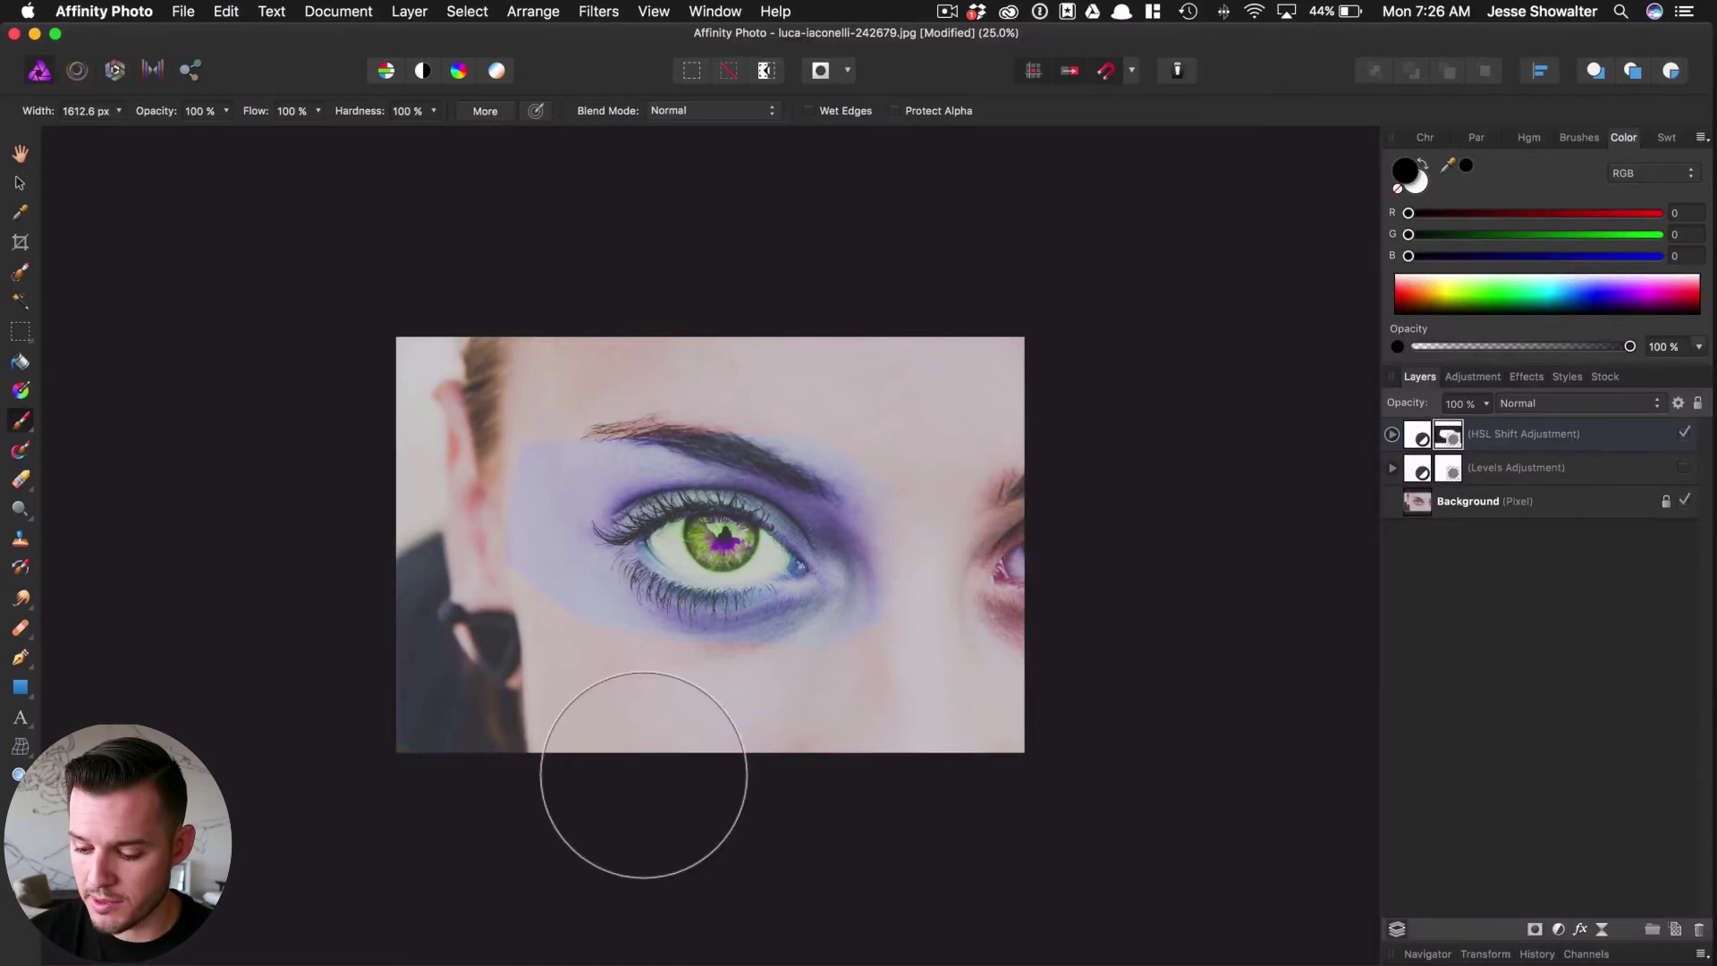
key("super+plus")
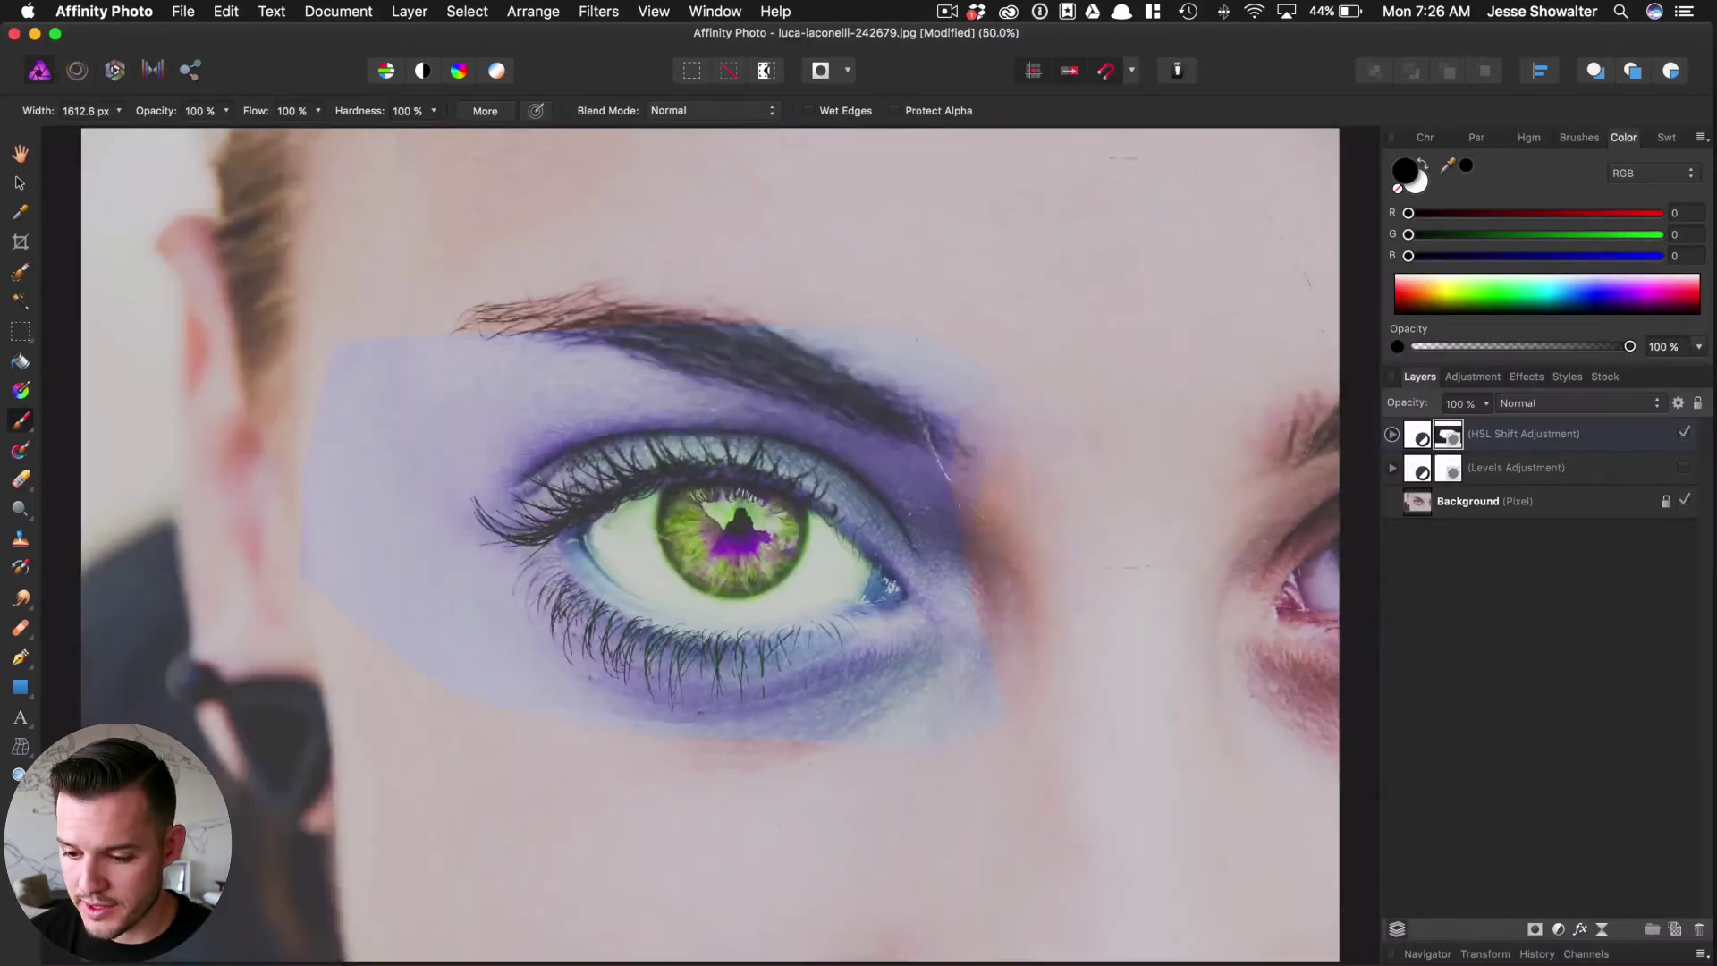
mouse_move(1126, 362)
left_mouse_down()
mouse_move(932, 251)
mouse_move(402, 234)
mouse_move(268, 809)
mouse_move(909, 881)
mouse_move(1154, 743)
left_mouse_up()
Reduce the brush to 439.4 px and mask the hue shift off the skin above and below the eye.
key("bracketleft")
key("bracketleft")
key("bracketleft")
key("bracketleft")
key("bracketleft")
key("bracketleft")
key("bracketleft")
key("bracketleft")
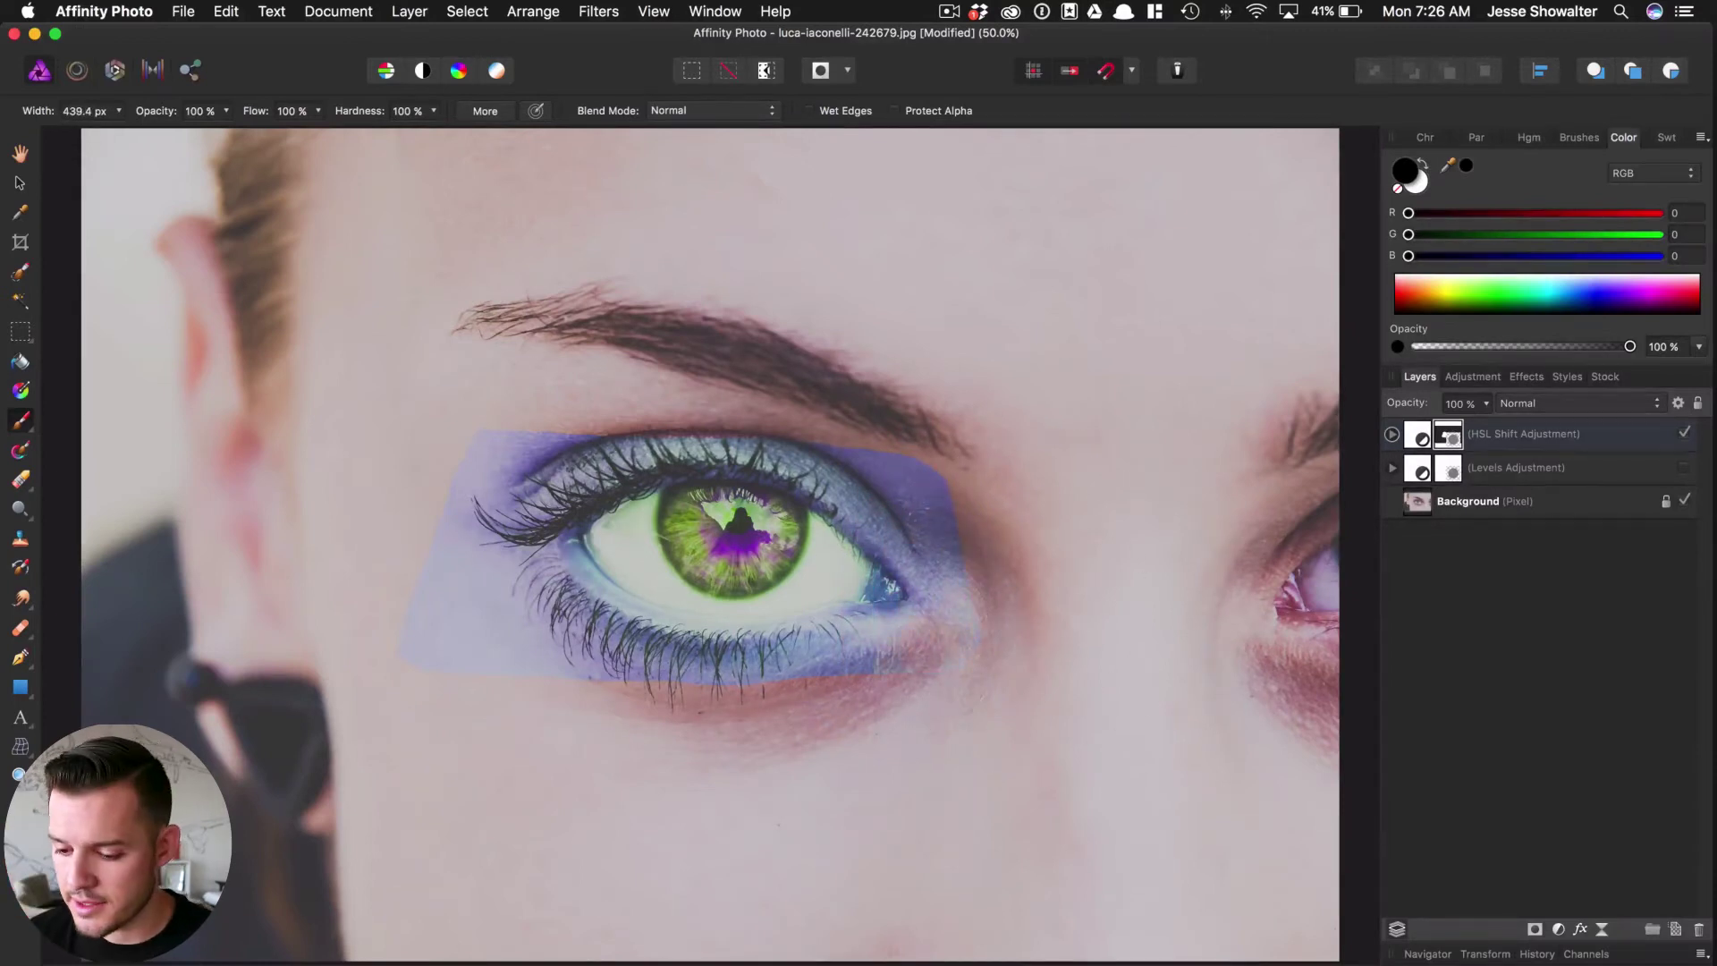
mouse_move(921, 496)
left_mouse_down()
mouse_move(931, 460)
mouse_move(970, 556)
mouse_move(874, 441)
mouse_move(756, 407)
mouse_move(564, 461)
left_mouse_up()
mouse_move(573, 666)
left_mouse_down()
mouse_move(872, 660)
mouse_move(916, 650)
mouse_move(947, 602)
left_mouse_up()
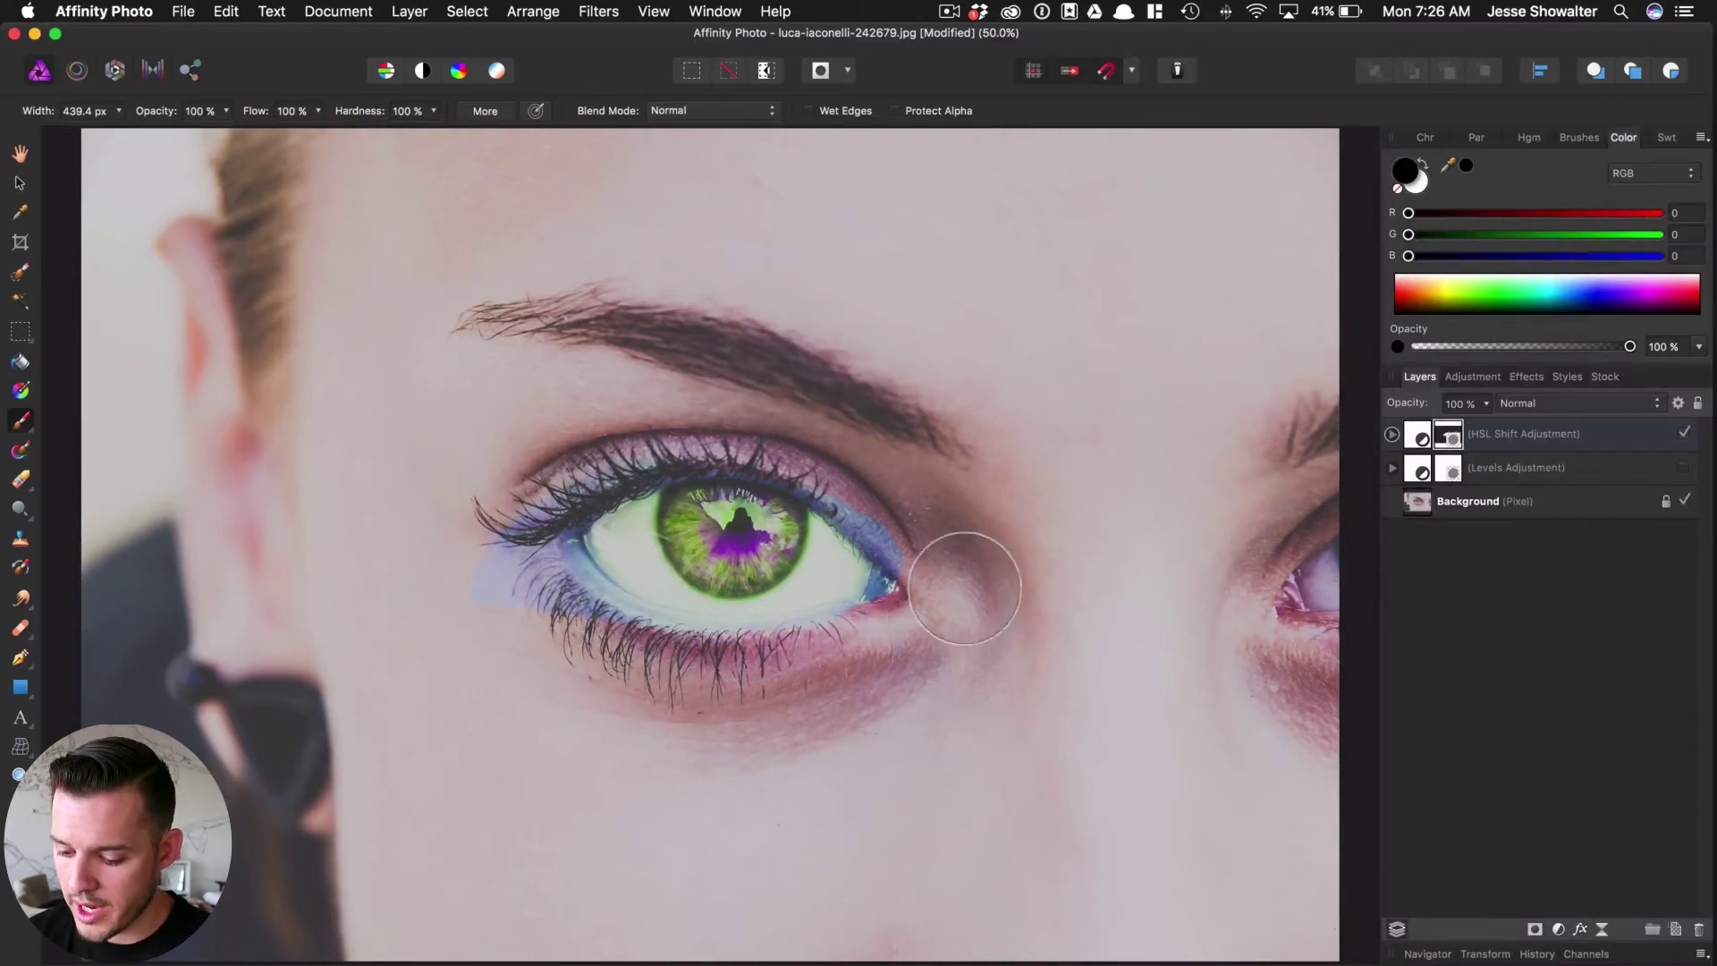
Reduce the brush to 317.5 px and mask the hue shift off the upper lid edge and the skin beside the outer lashes.
key("bracketleft")
key("bracketleft")
mouse_move(926, 544)
left_mouse_down()
mouse_move(843, 459)
mouse_move(728, 453)
mouse_move(613, 499)
mouse_move(481, 617)
left_mouse_up()
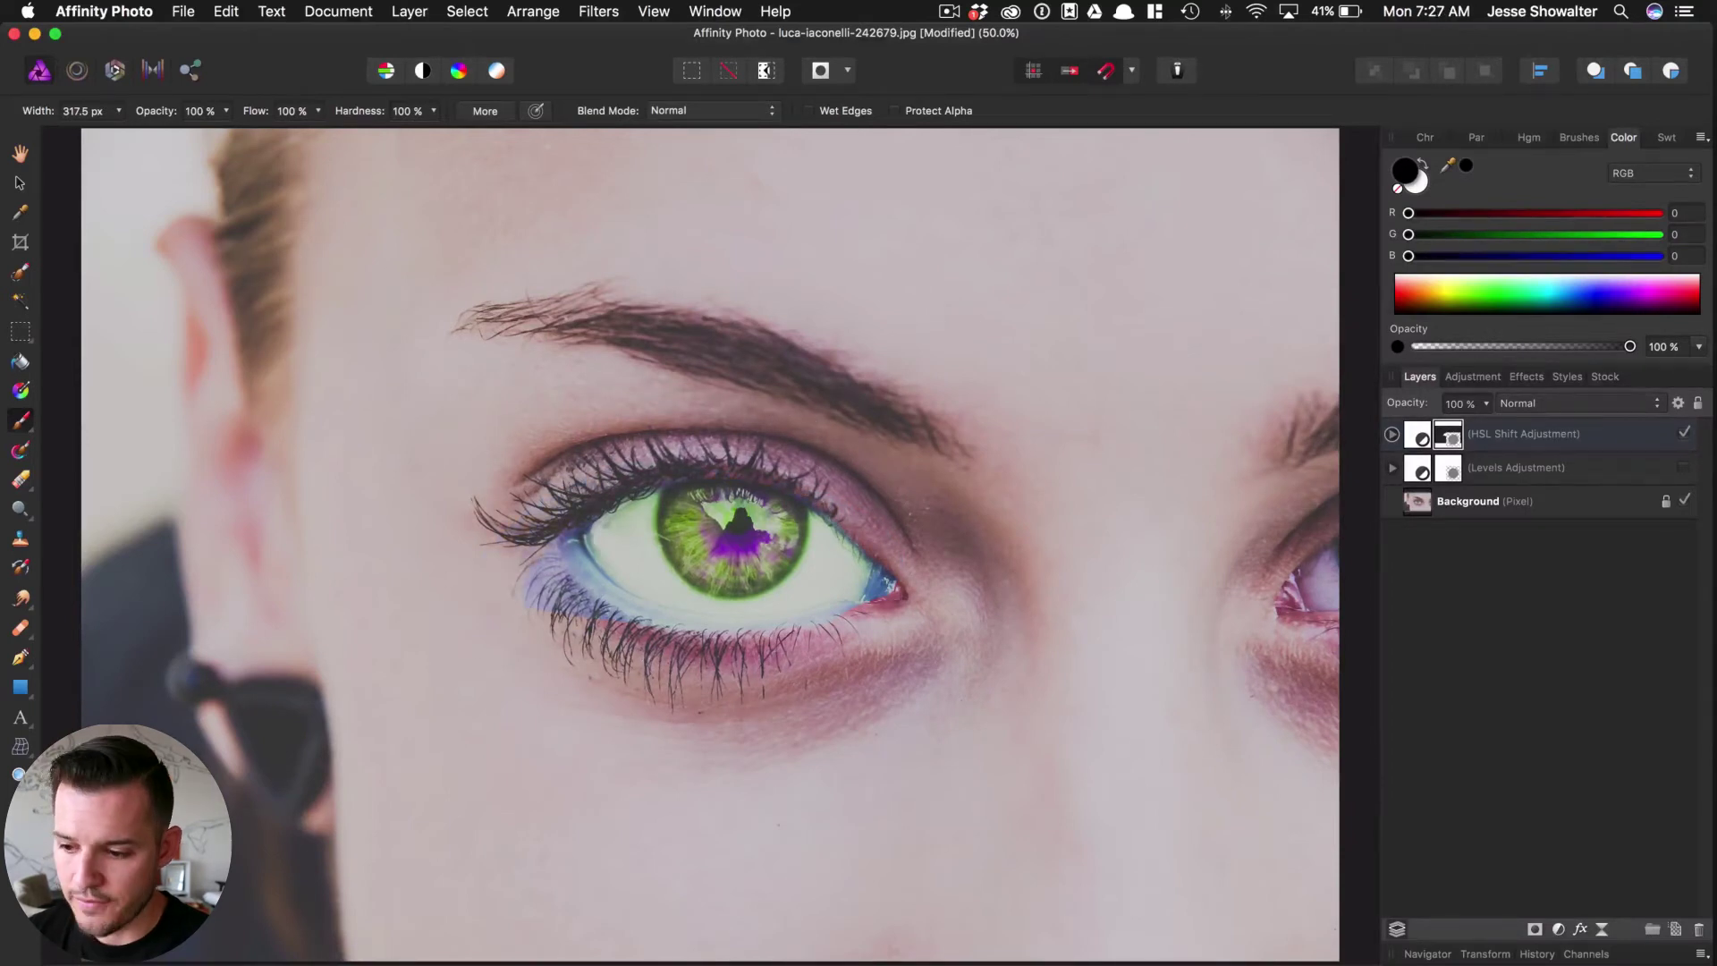
Choose the soft 128 brush, enlarge it to 340.5 px, and mask the hue shift off the inner eye corner.
left_click(1576, 138)
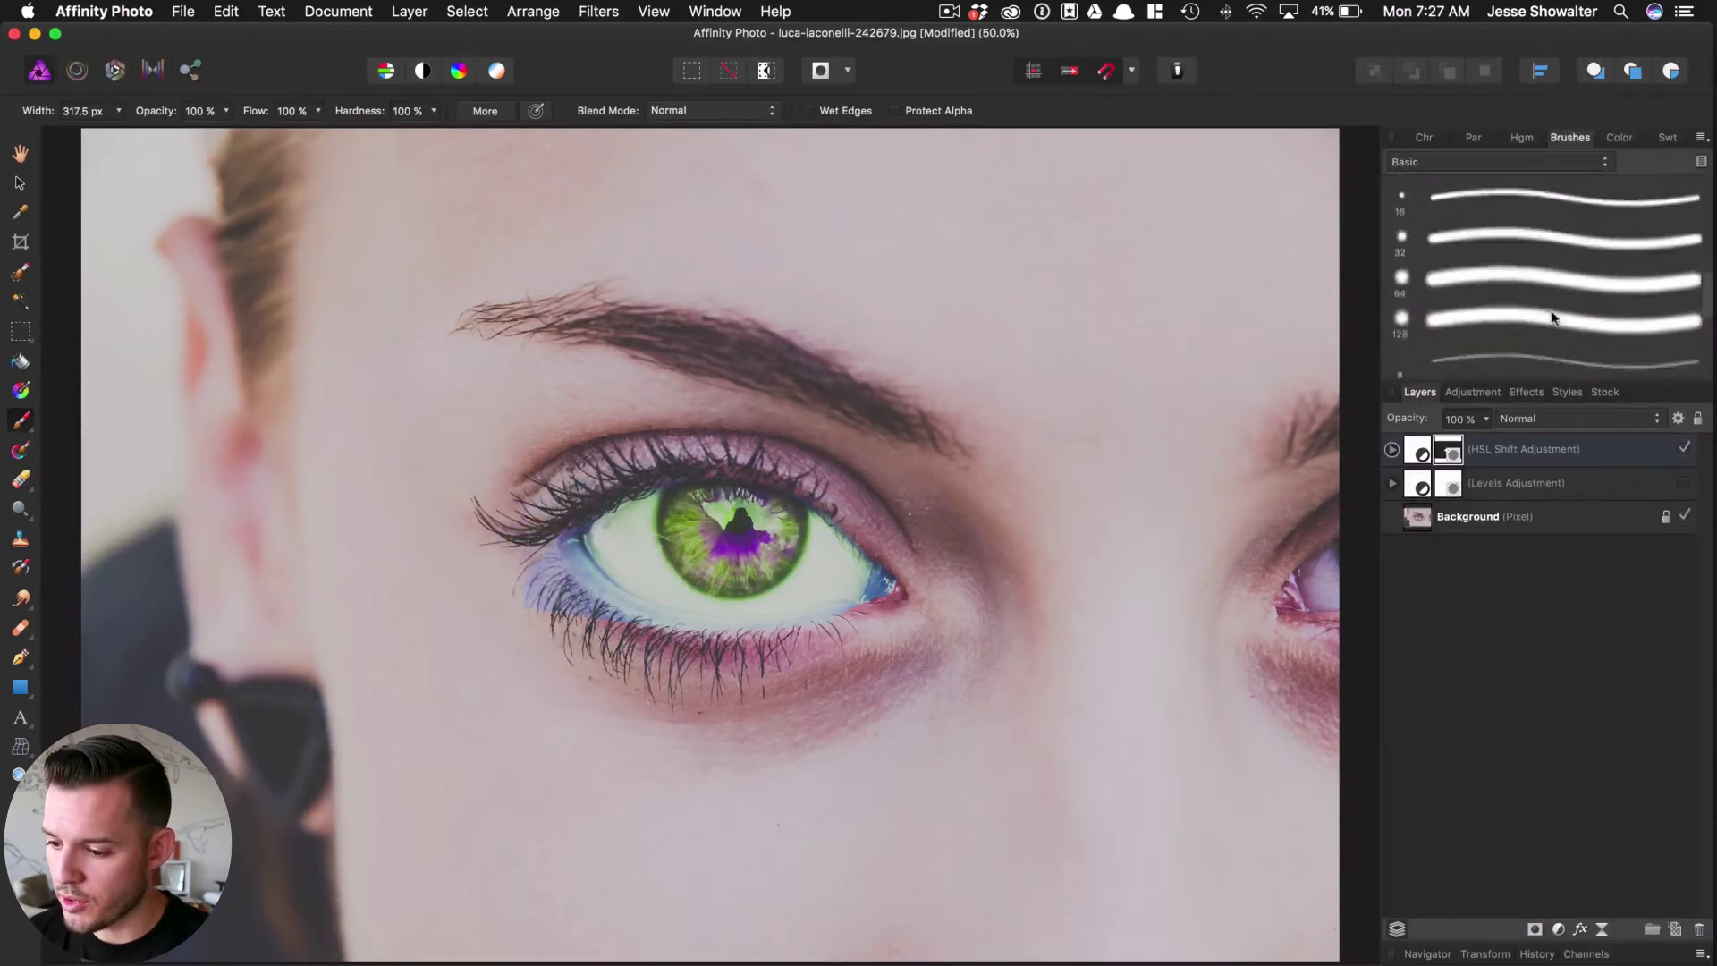
left_click(1551, 317)
key("]")
key("]")
key("]")
key("]")
key("]")
key("]")
key("]")
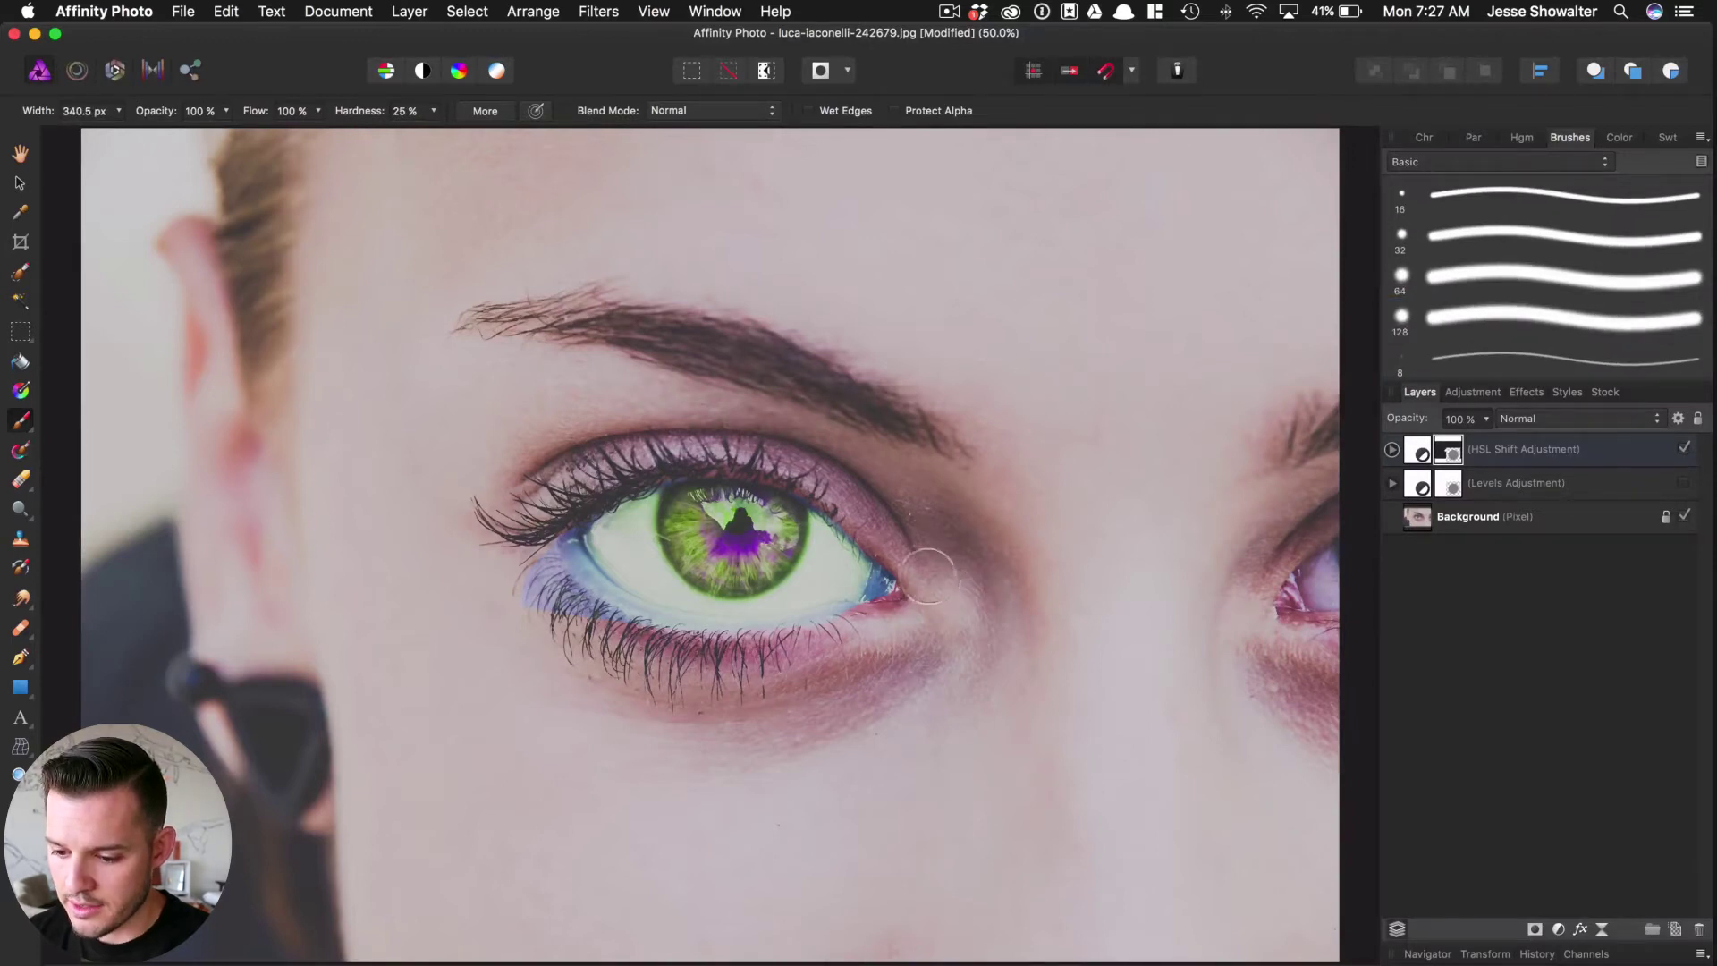
mouse_move(925, 577)
left_mouse_down()
mouse_move(886, 623)
mouse_move(903, 568)
left_mouse_up()
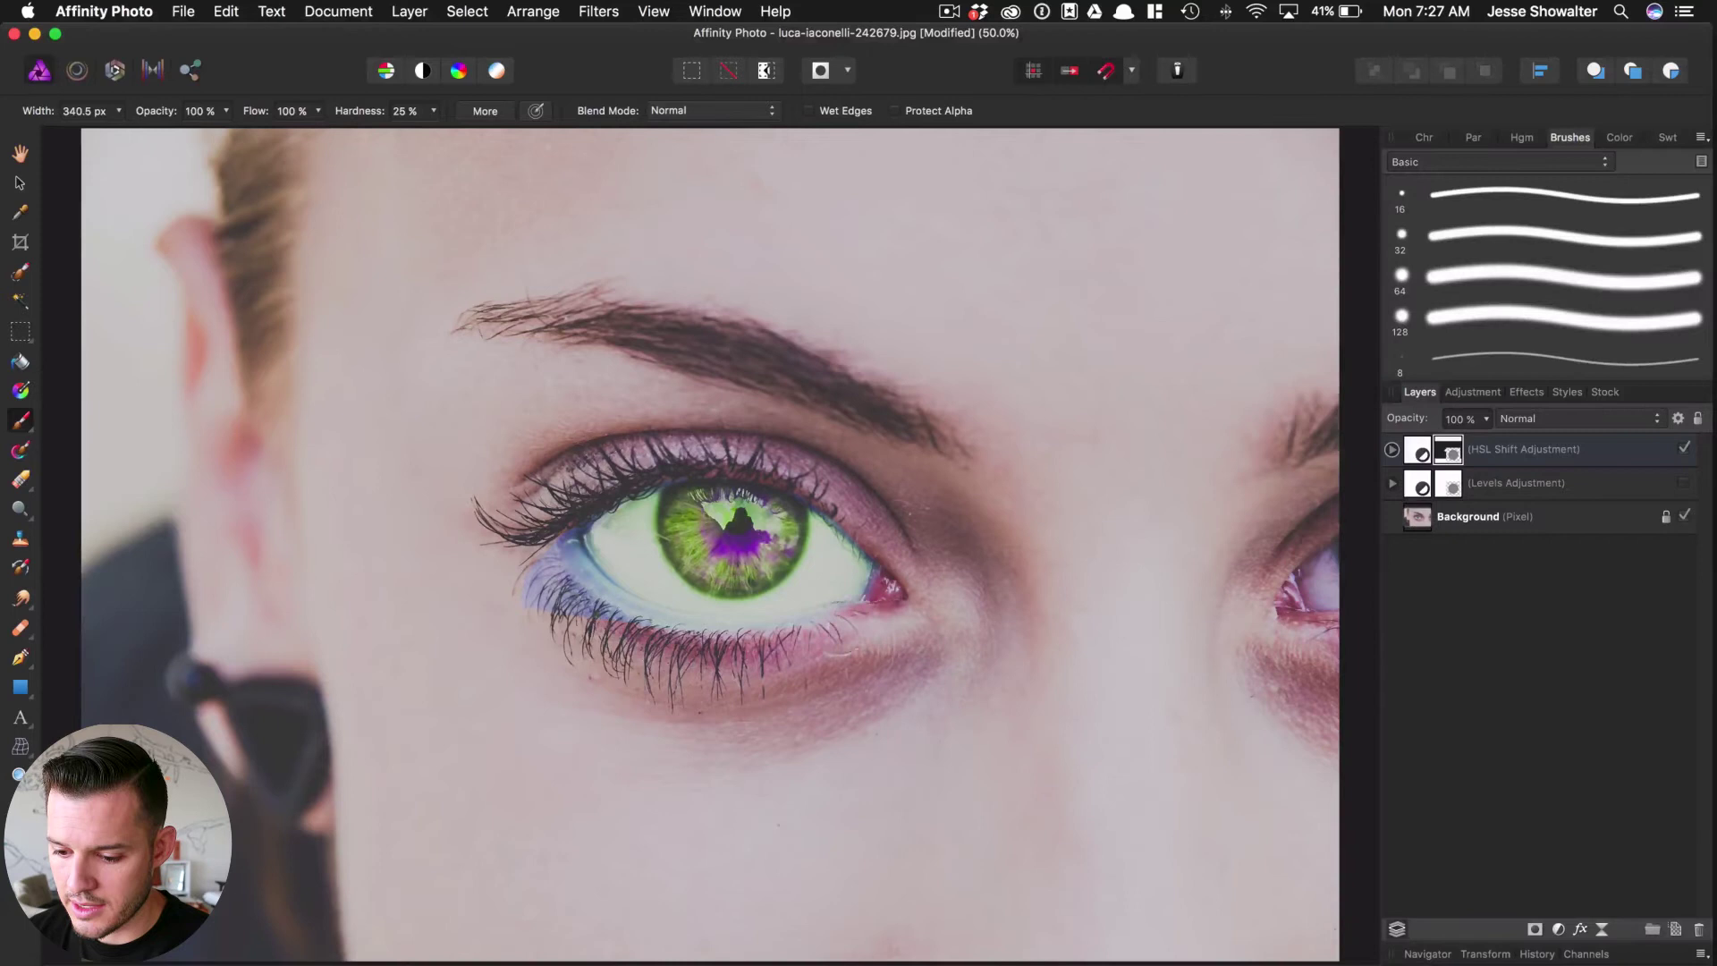
Mask the hue shift off the skin below the outer eye corner, and with a 125.5 px brush off the white of the eye.
left_click_drag(631, 626, 550, 533)
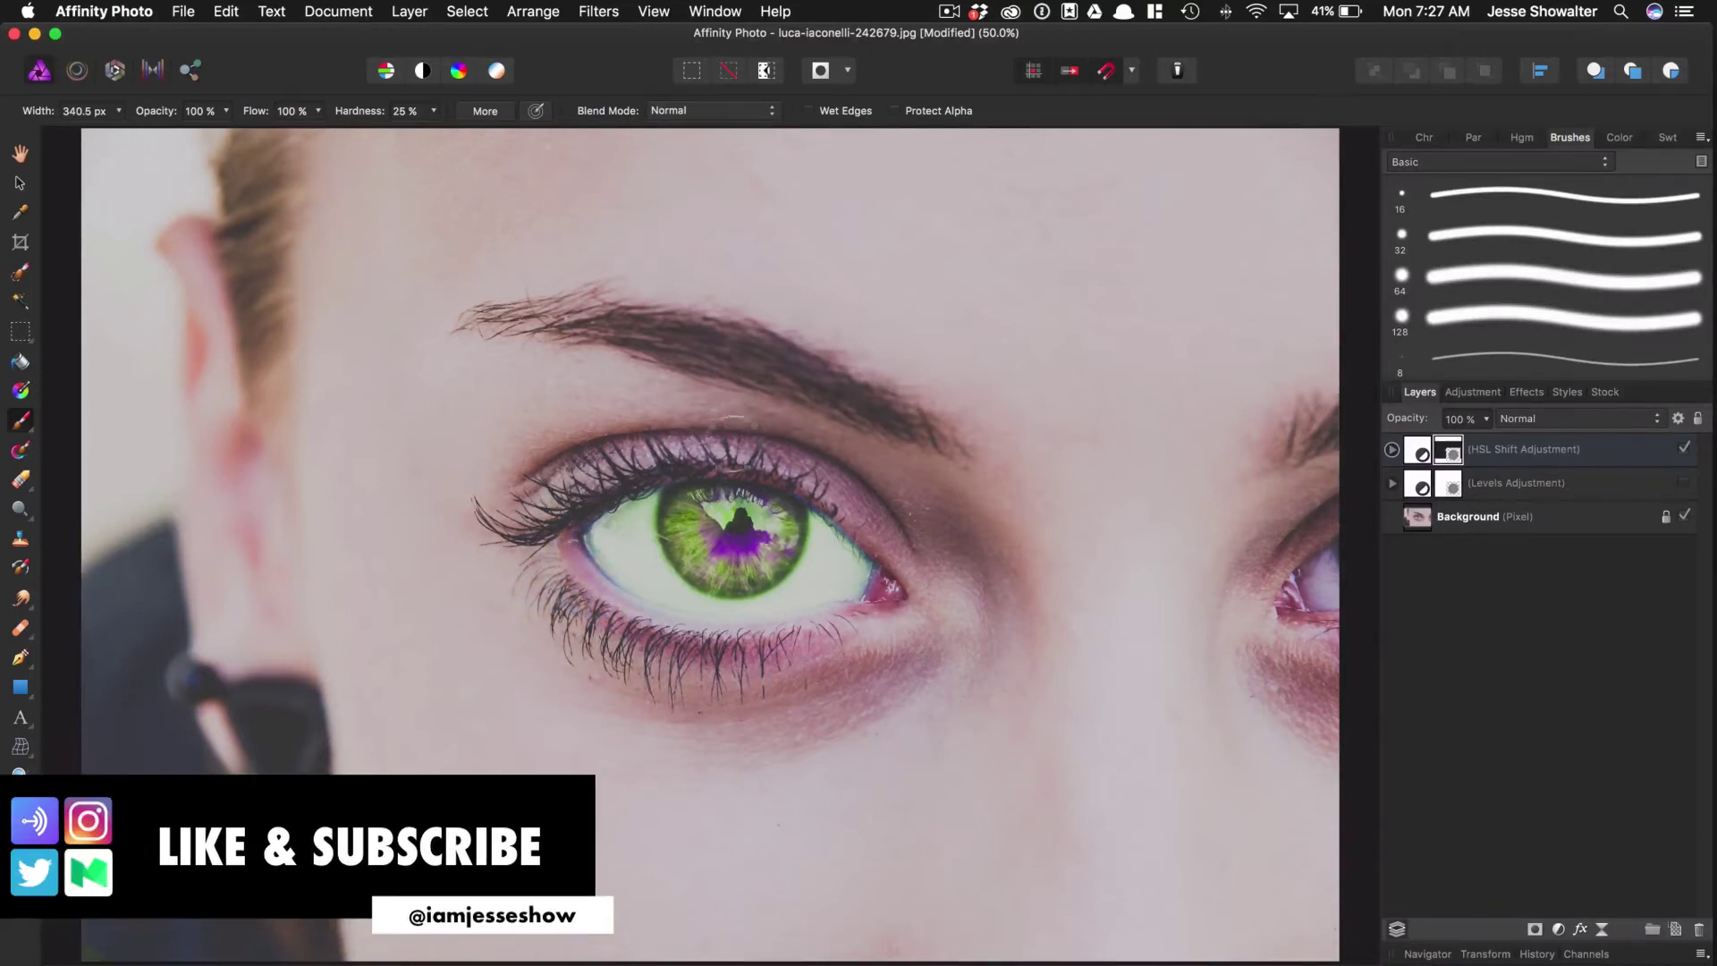
key("super+plus")
key("super+plus")
key("super+plus")
key("bracketleft")
key("bracketleft")
key("bracketleft")
key("bracketleft")
key("bracketleft")
key("bracketleft")
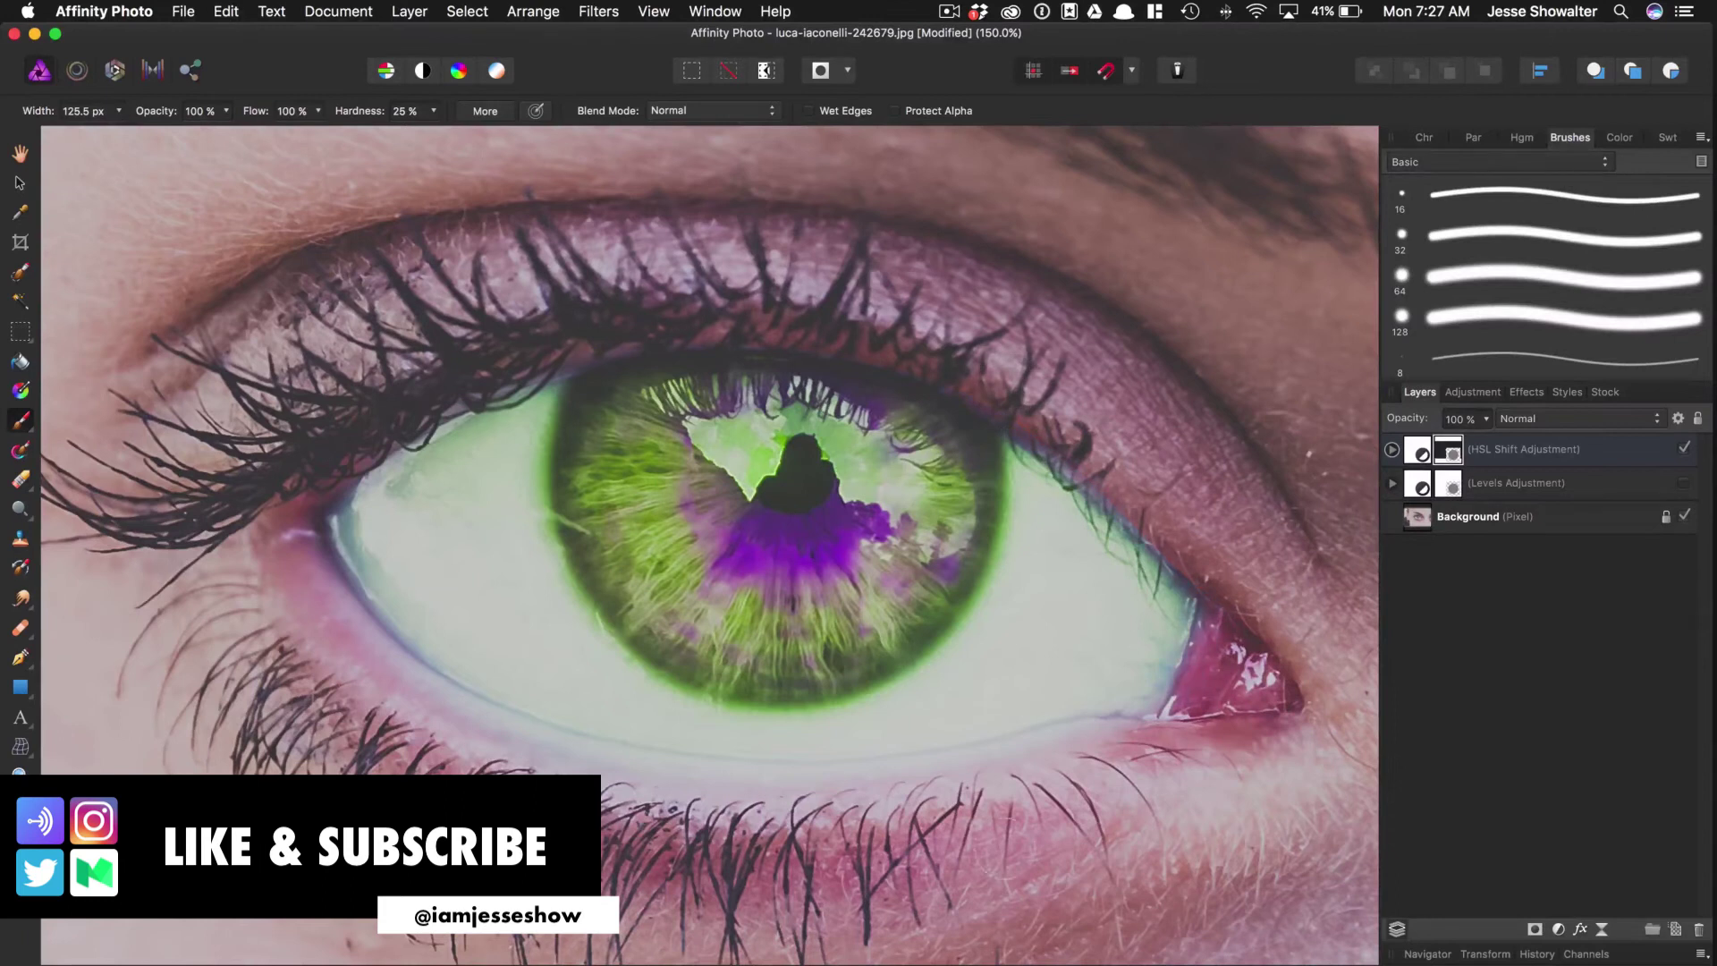
mouse_move(352, 622)
left_mouse_down()
mouse_move(432, 474)
mouse_move(561, 626)
mouse_move(1001, 617)
mouse_move(1073, 774)
left_mouse_up()
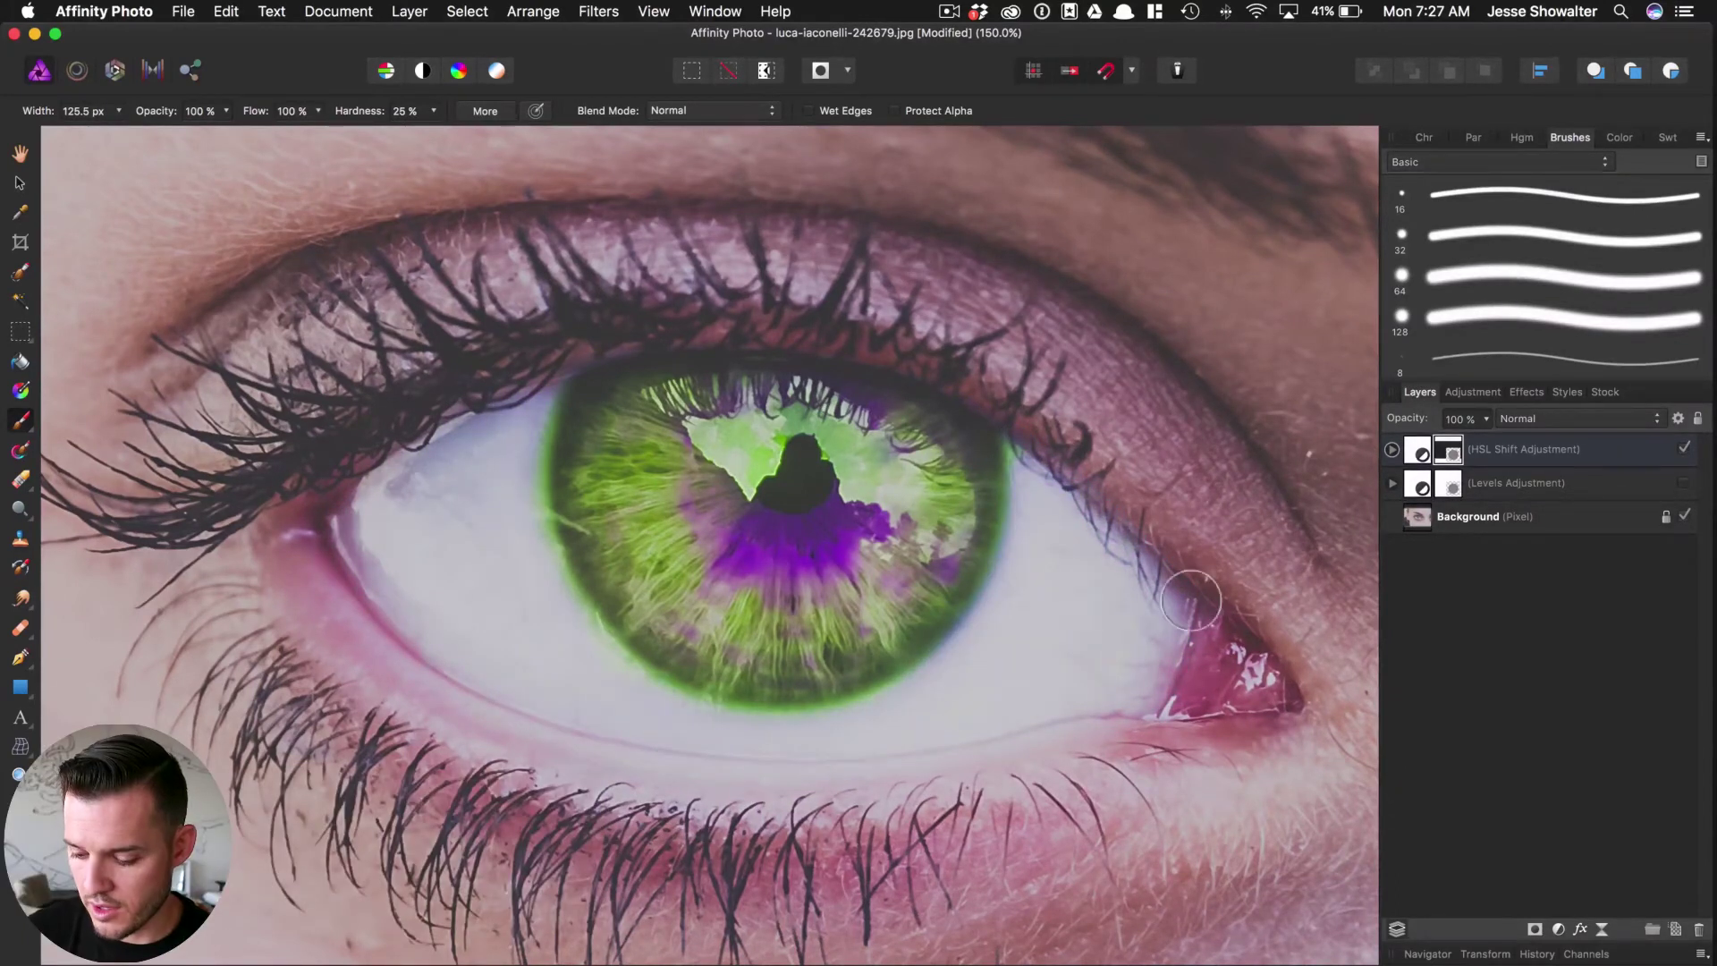
Toggle the HSL Shift adjustment's visibility repeatedly to compare the eye with and without the hue shift, leaving it on.
key("super+minus")
key("super+minus")
key("super+minus")
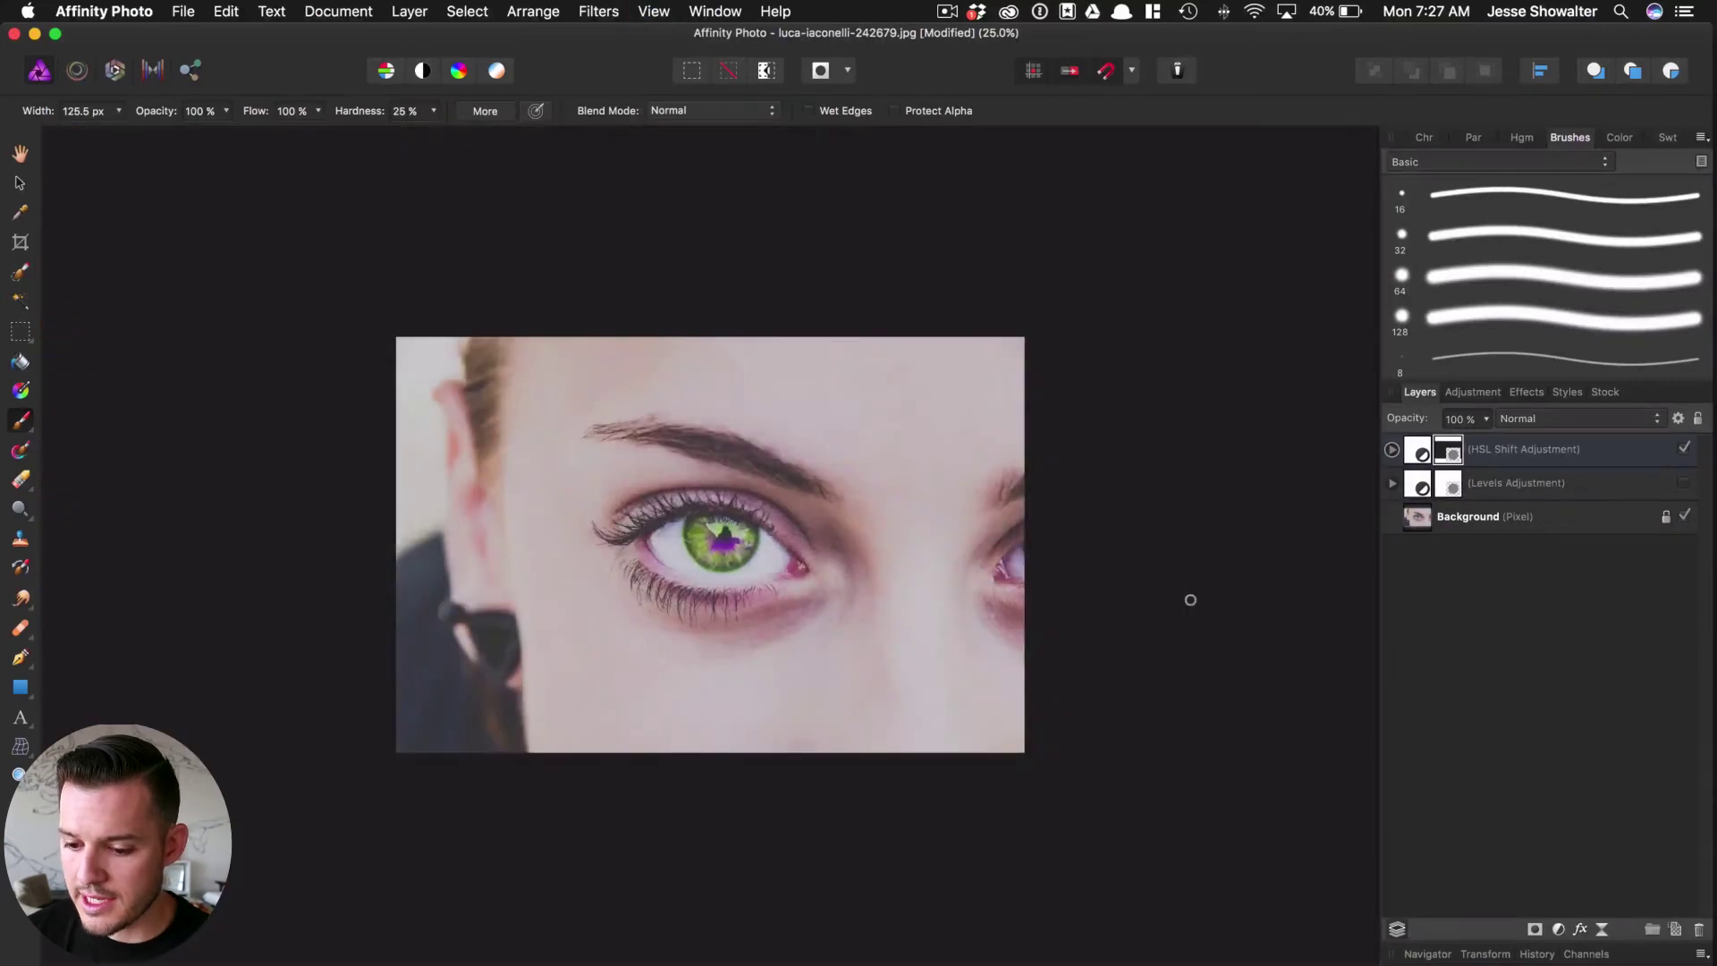
left_click(1686, 449)
left_click(1685, 449)
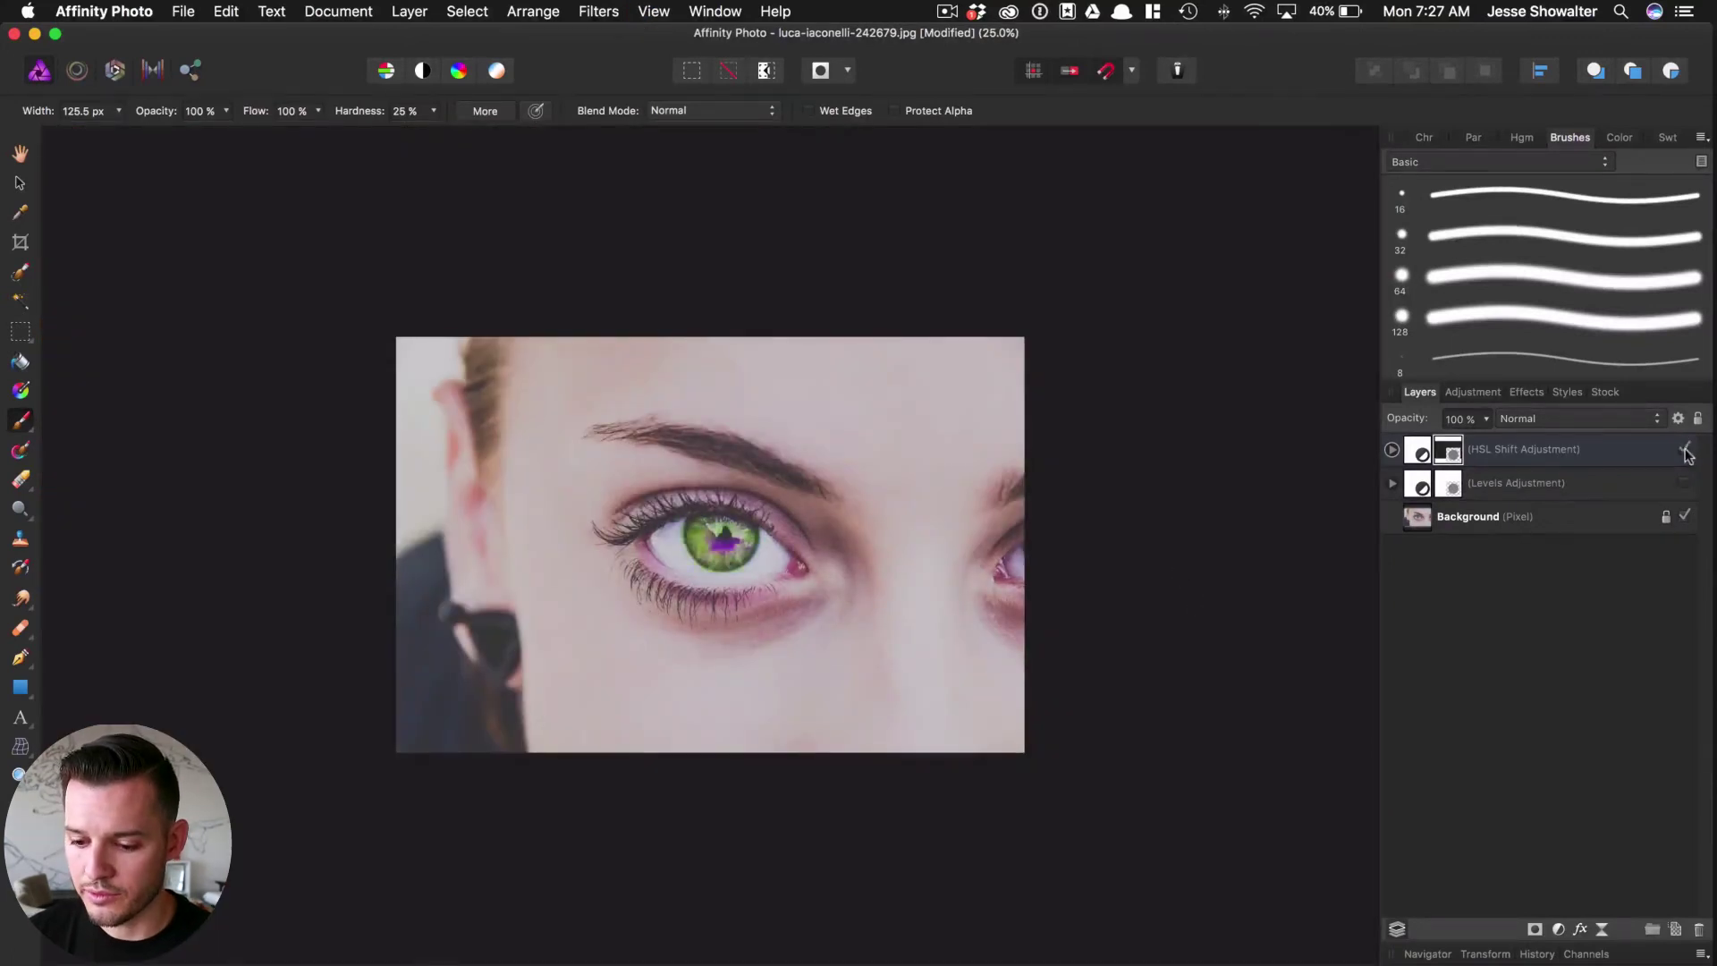
left_click(1686, 449)
left_click(1686, 449)
left_click(1686, 449)
left_click(1686, 449)
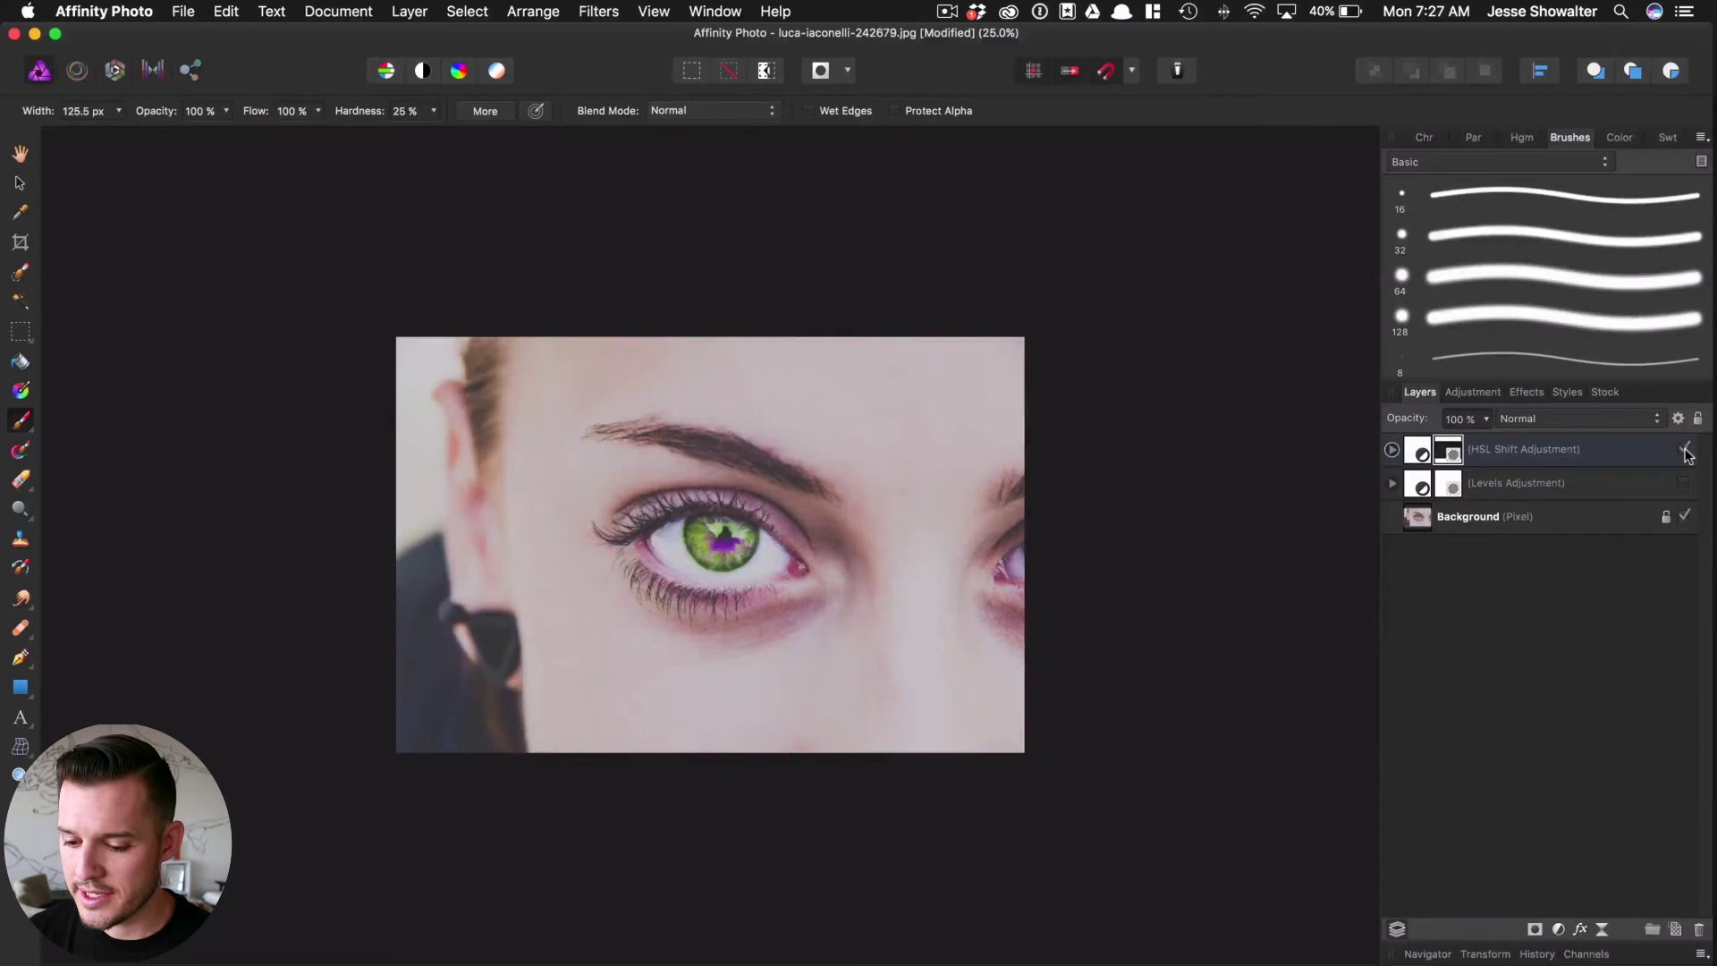
left_click(1685, 449)
left_click(1686, 449)
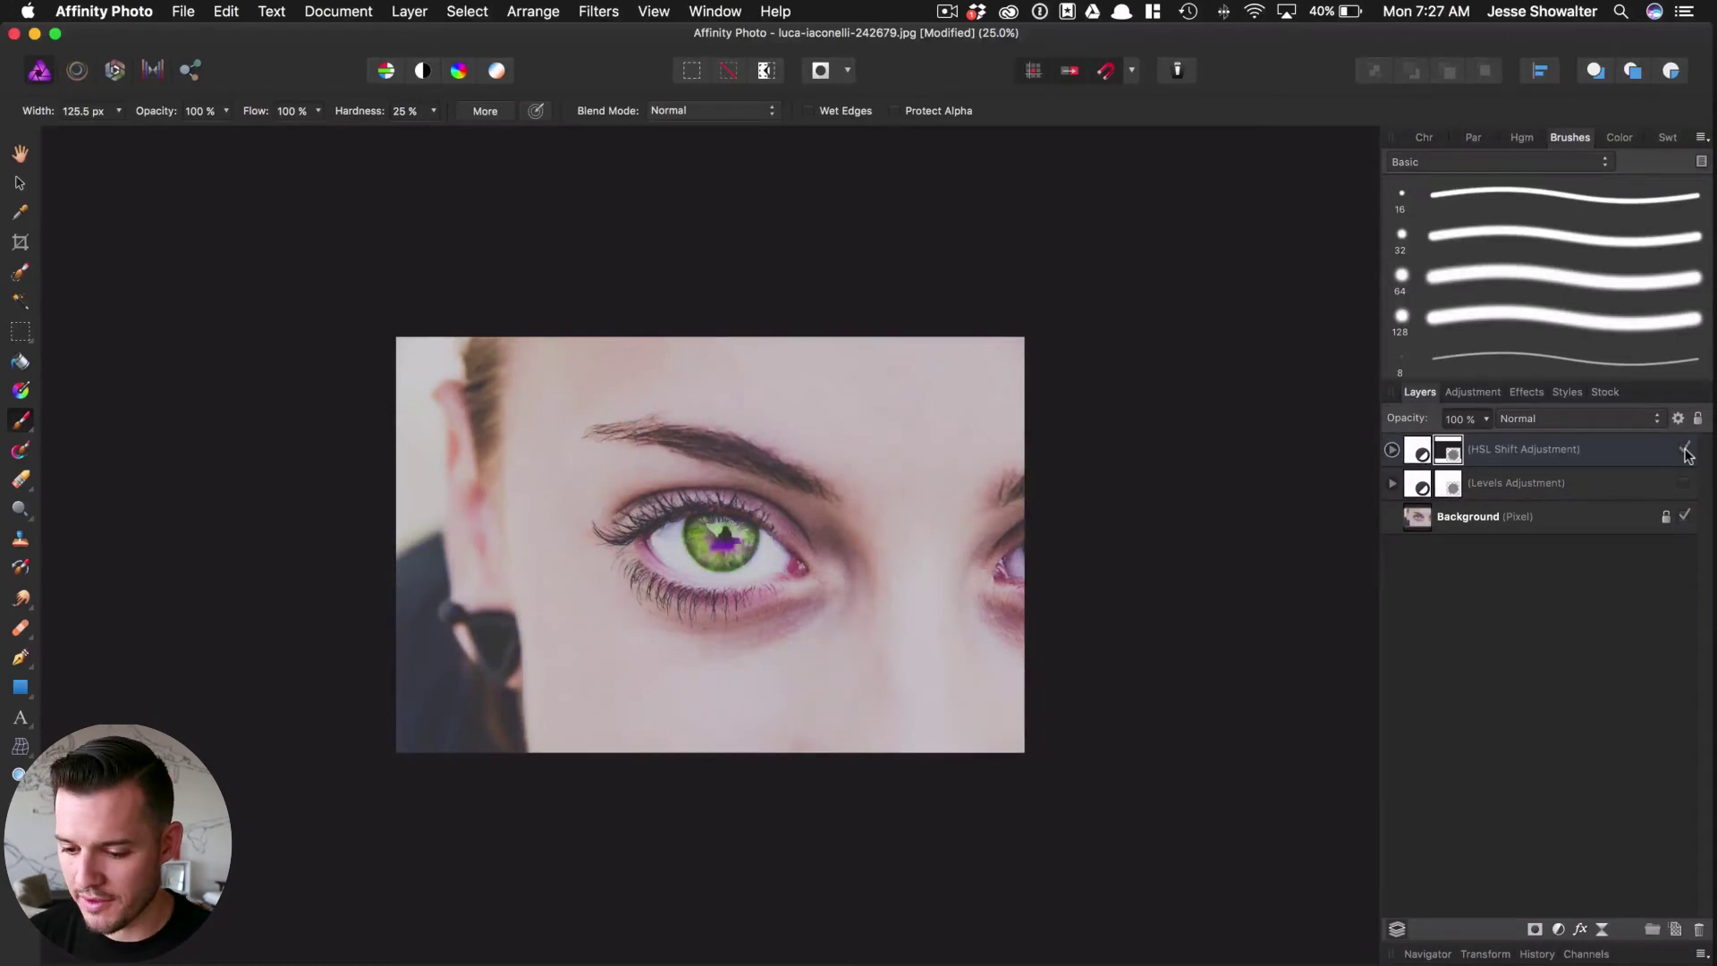
left_click(1686, 449)
left_click(1685, 449)
left_click(1686, 449)
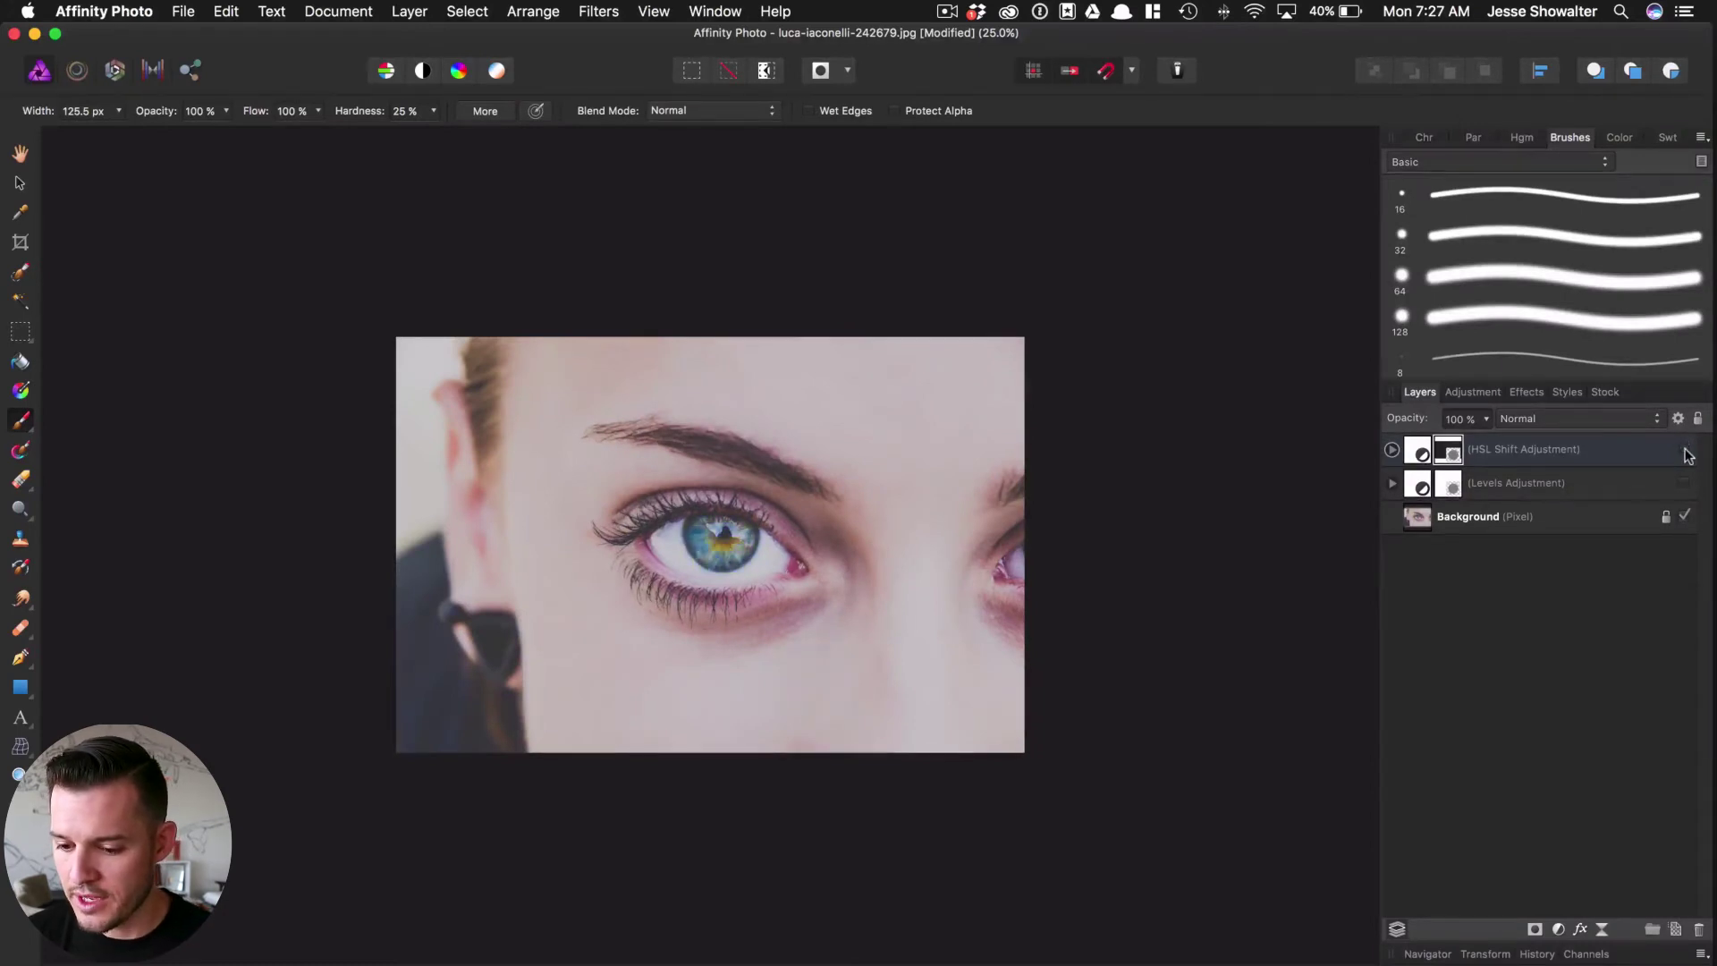
left_click(1686, 449)
Load the HSL Shift mask as a selection around the iris, and deselect it.
key("super+equal")
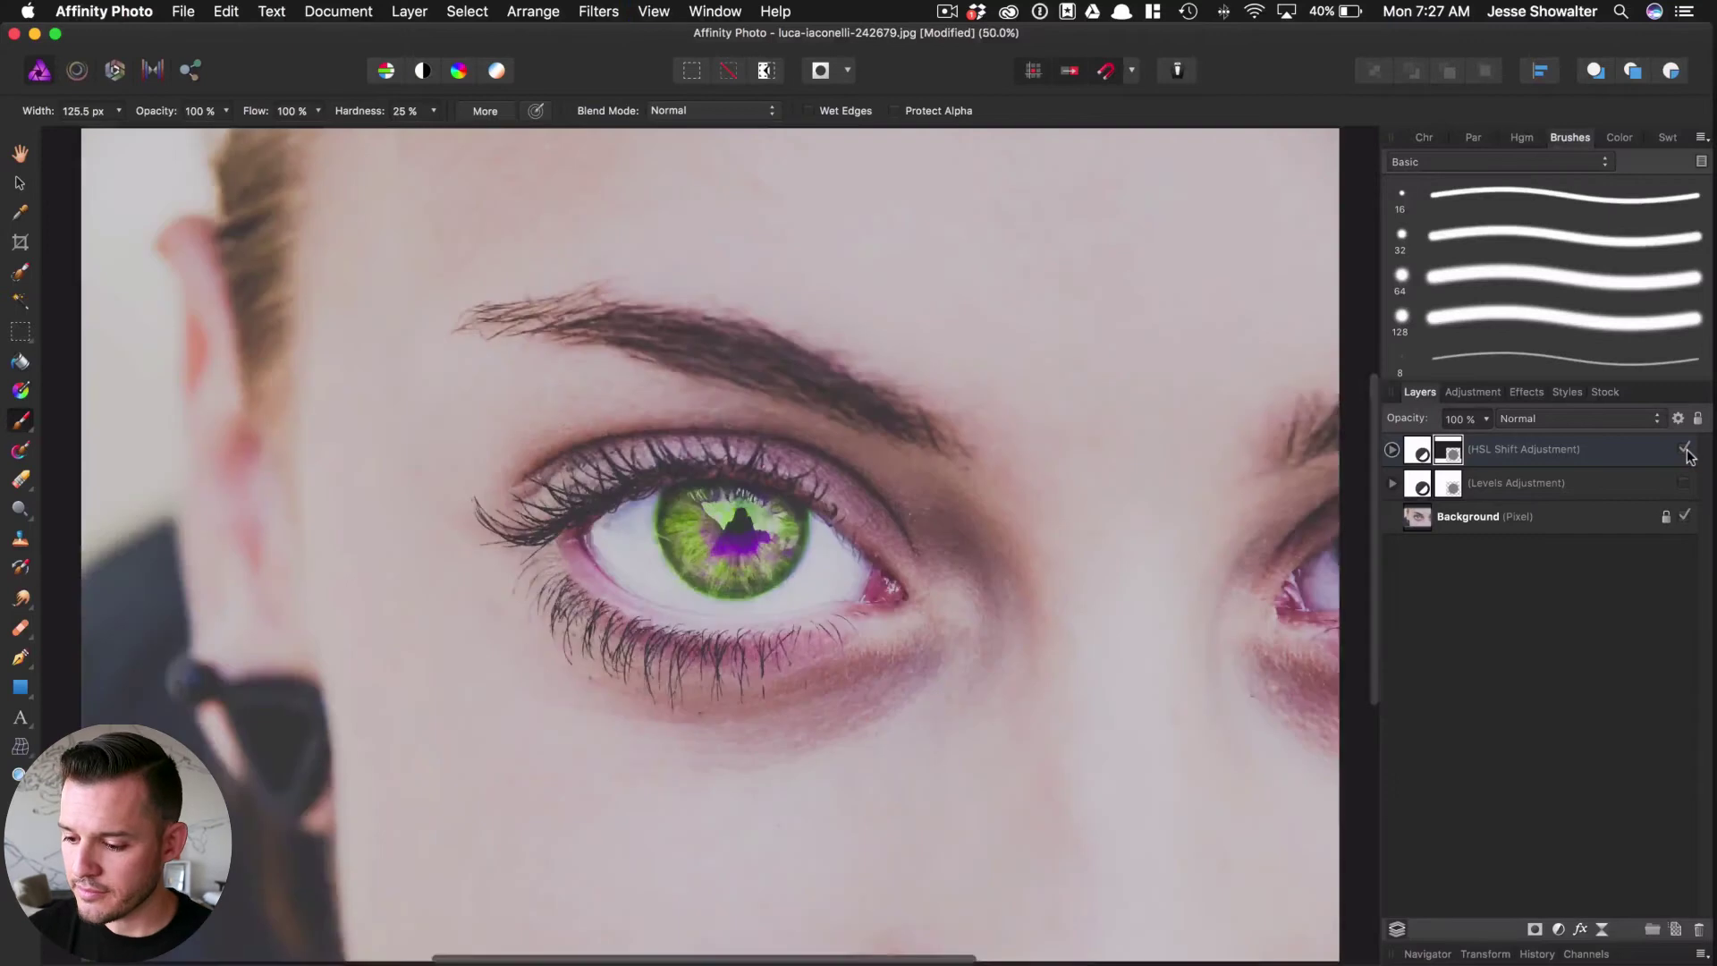
left_click(1448, 454, "super")
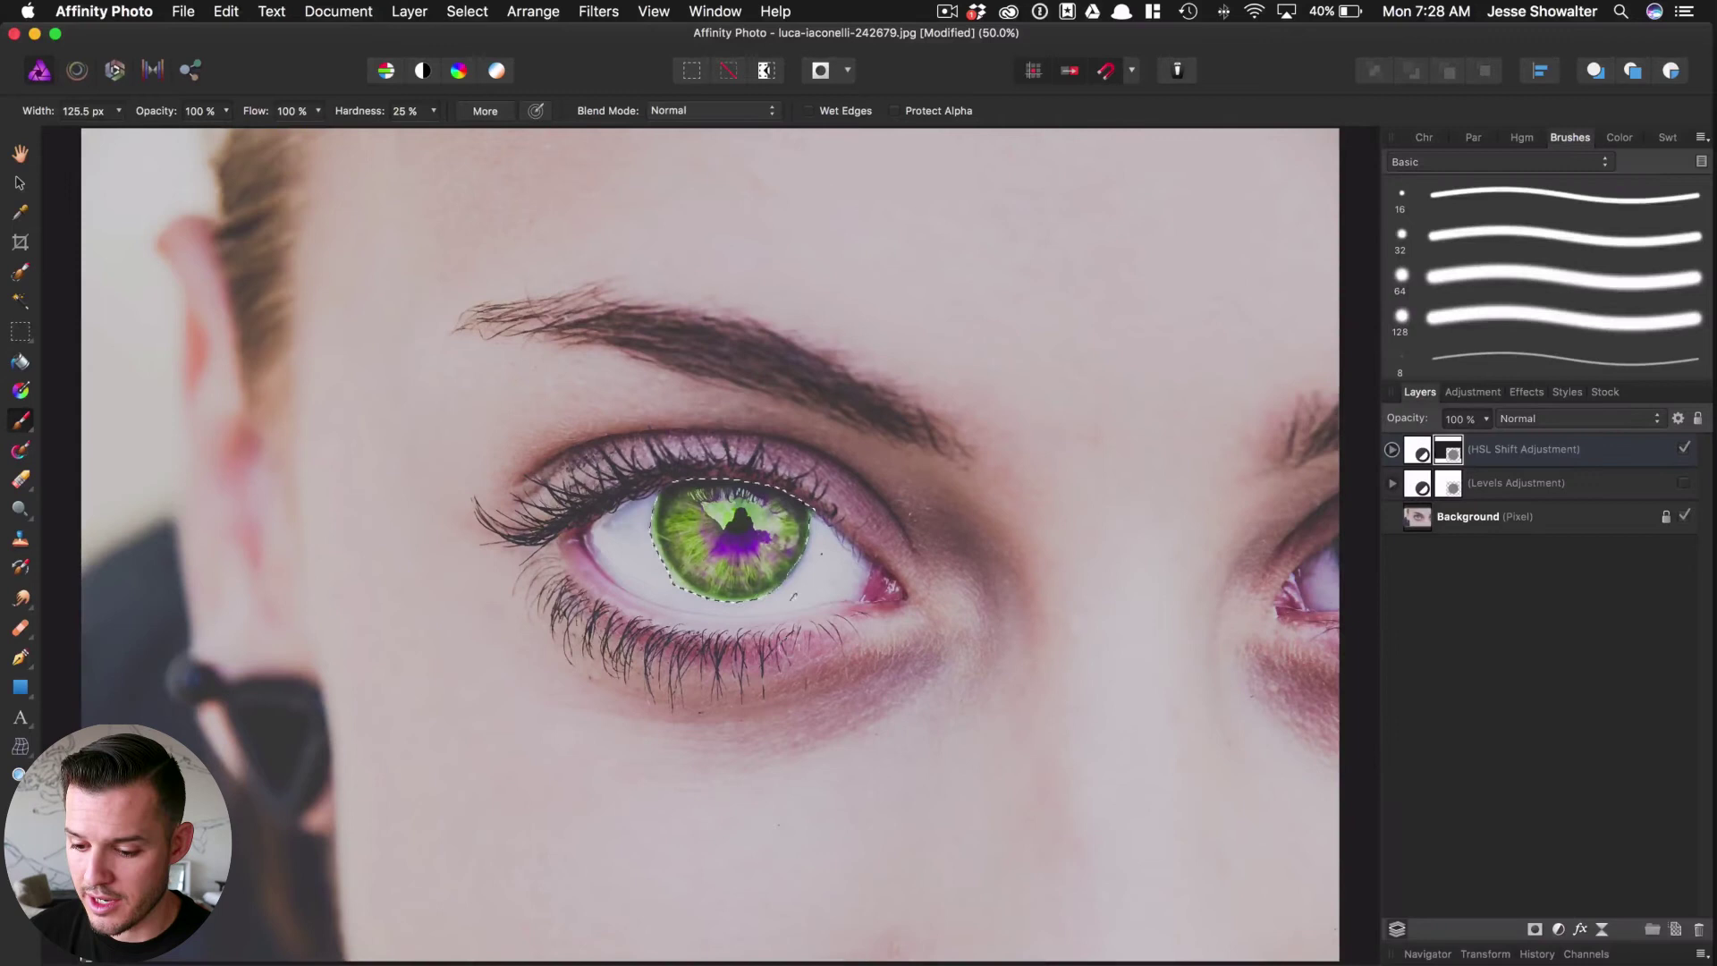
key("super+d")
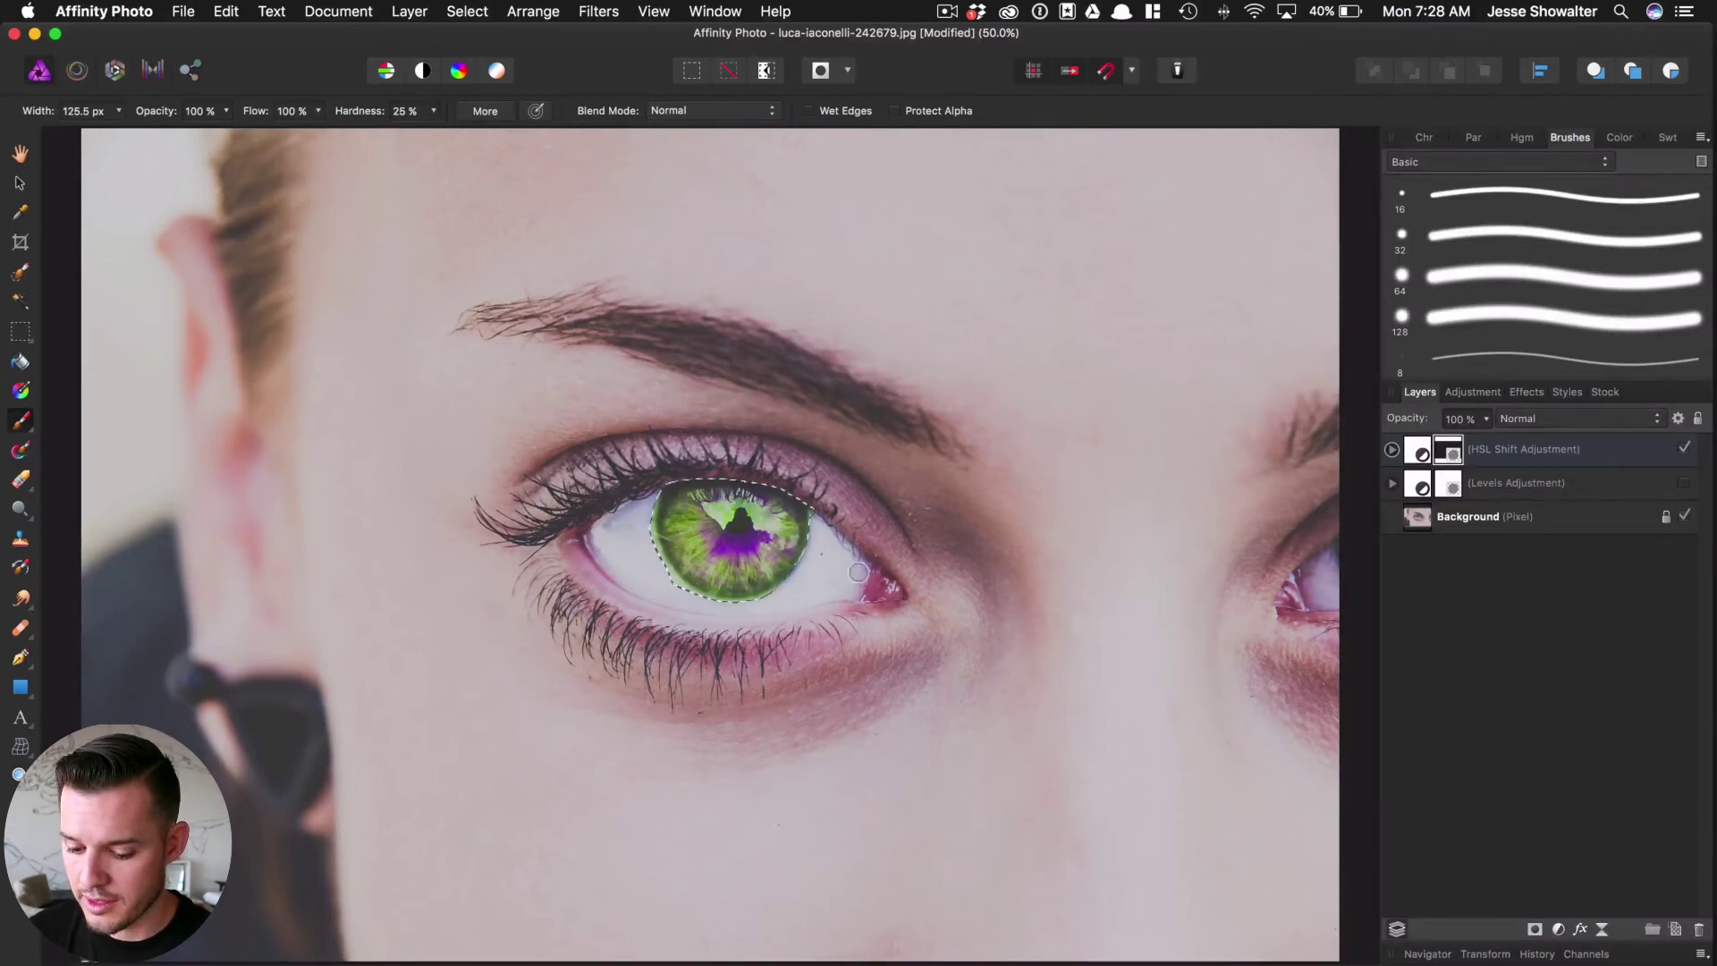
key("super+d")
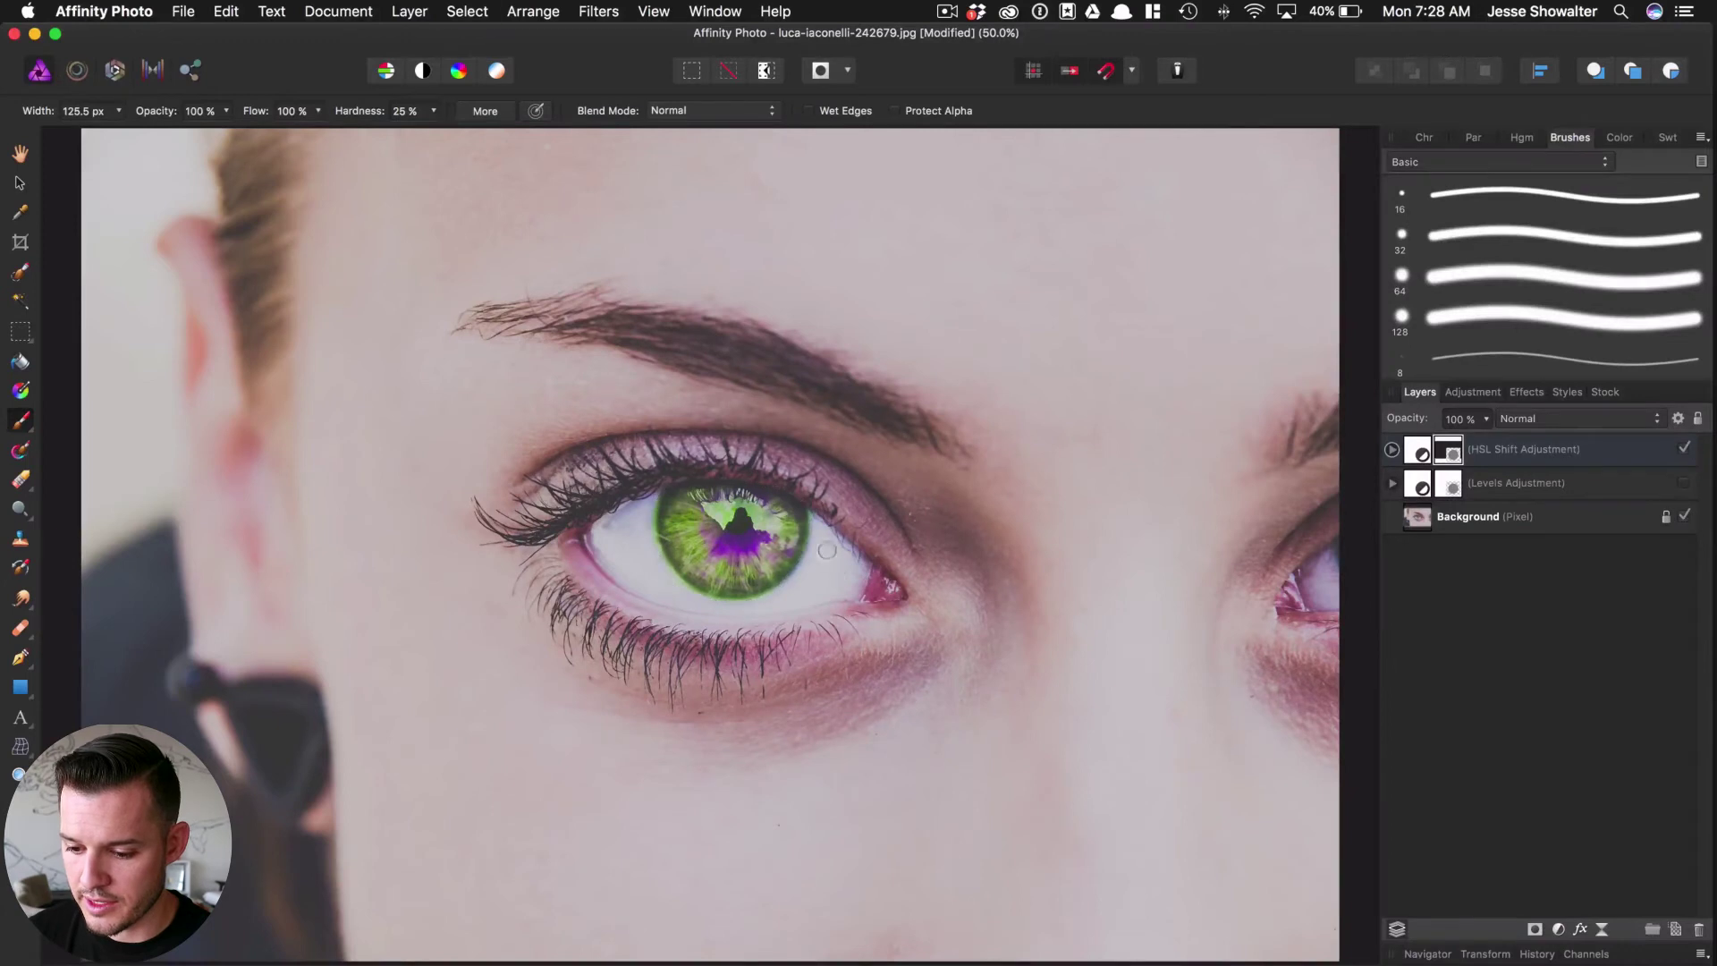
left_click(1448, 450, "super")
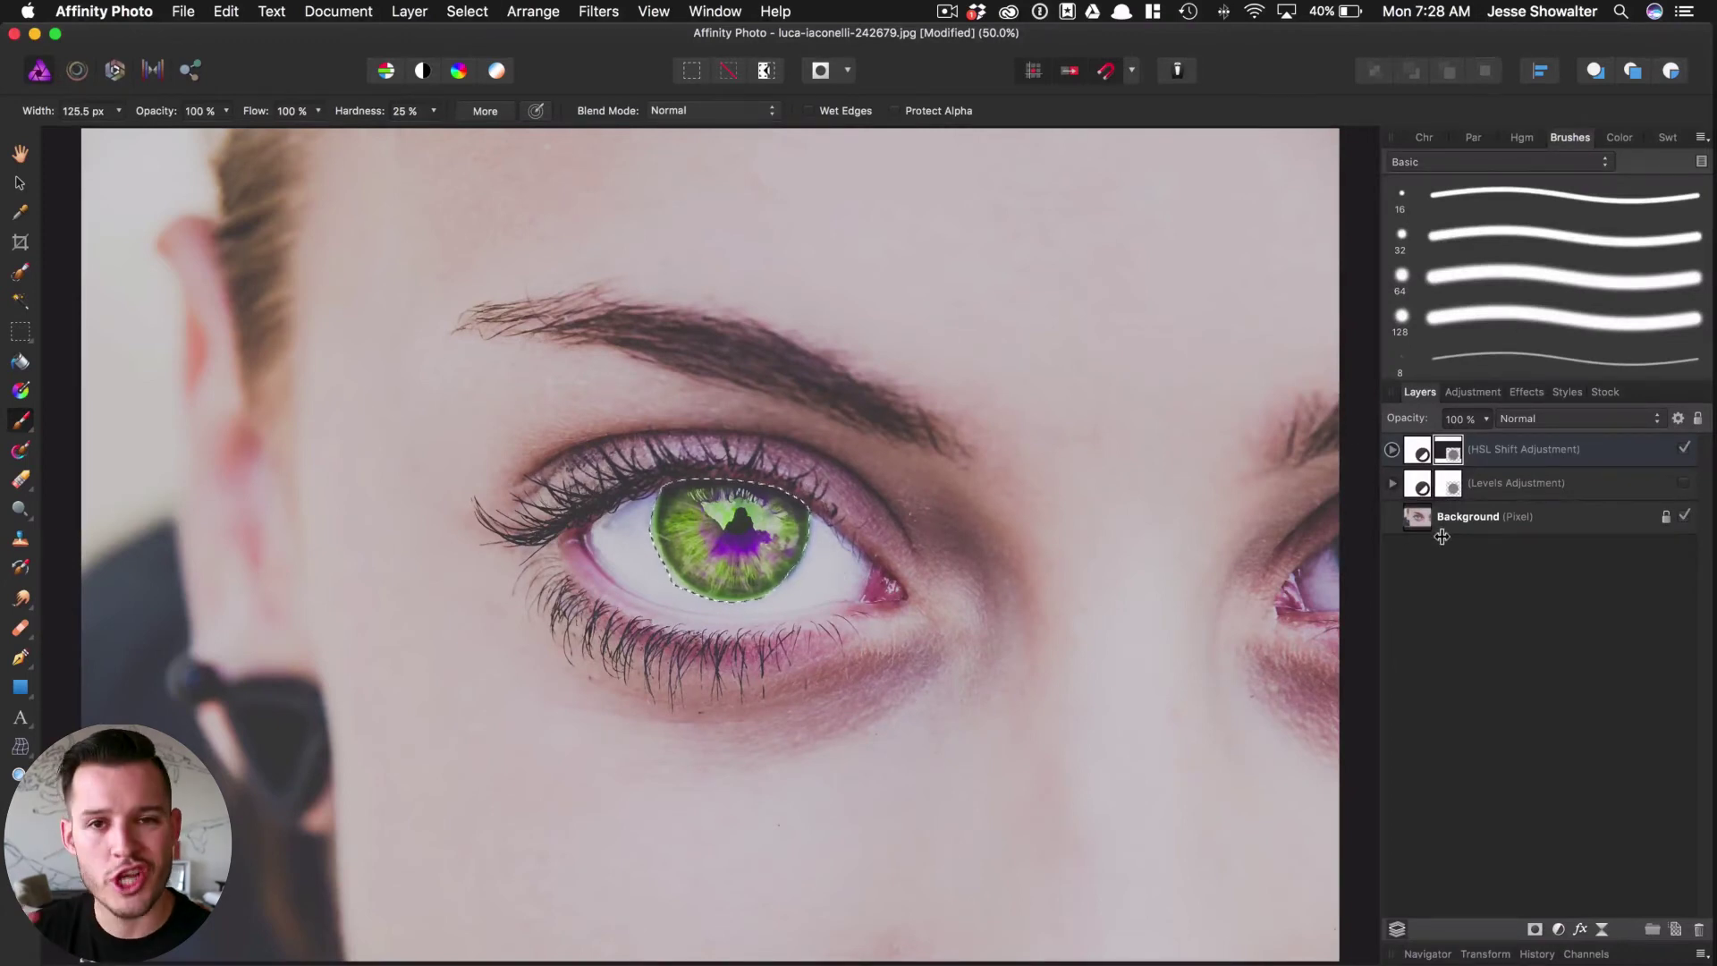
key("super+1")
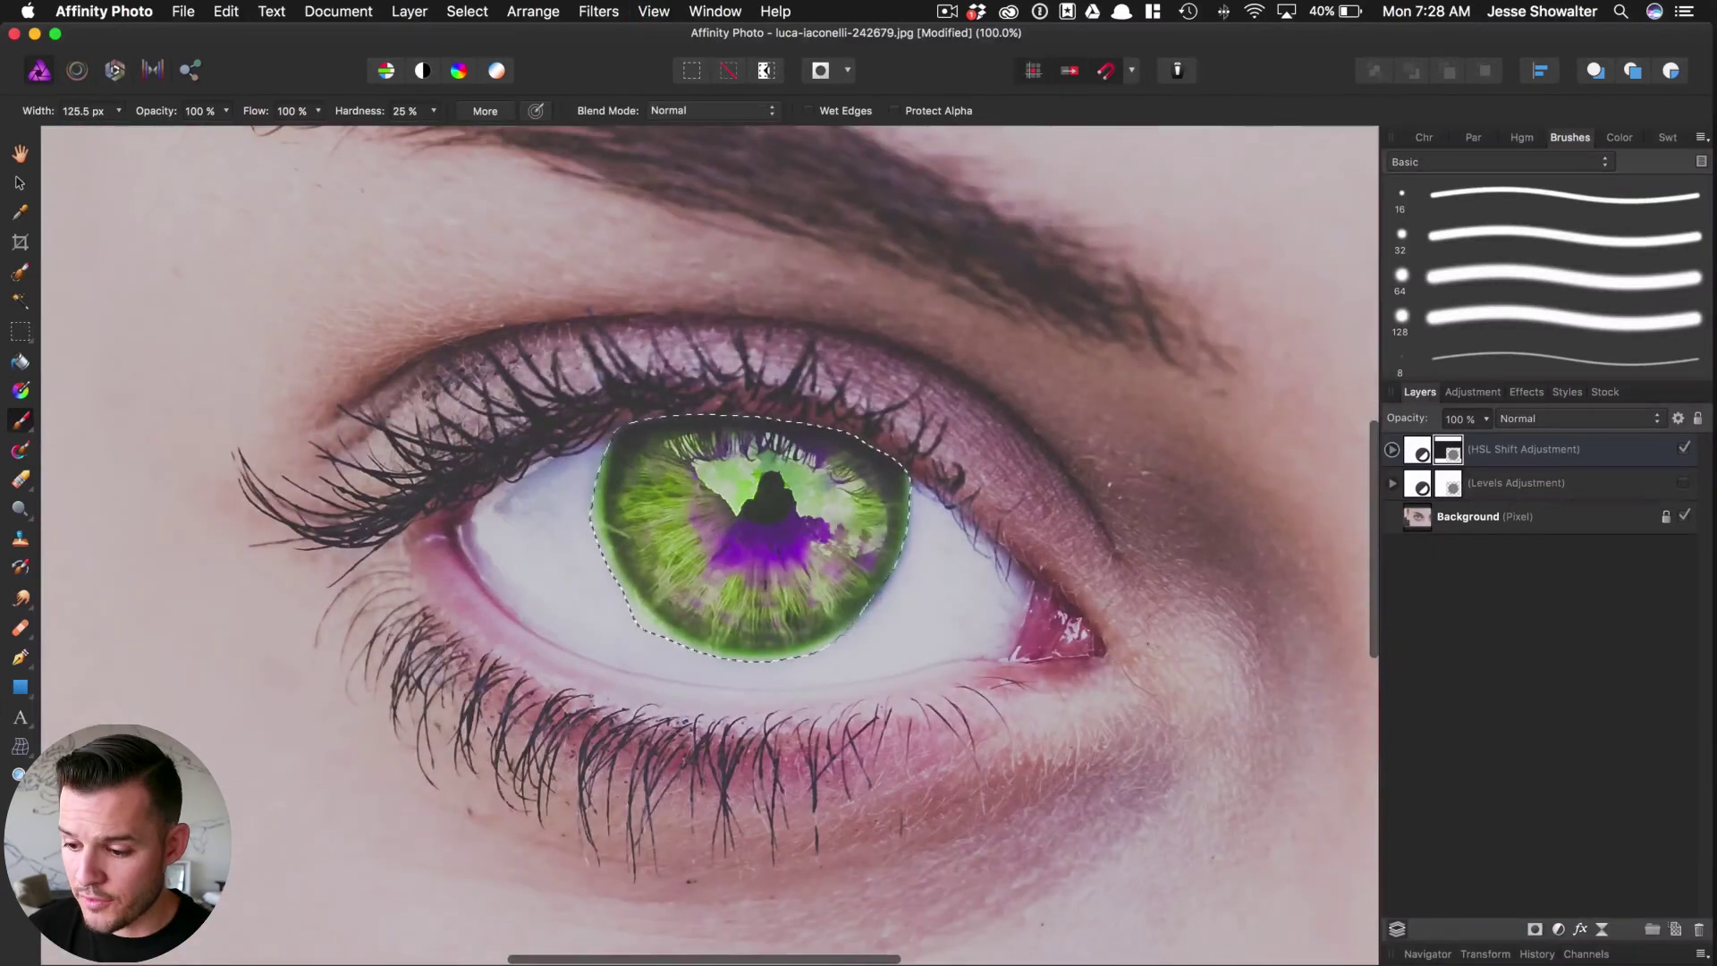
key("super+d")
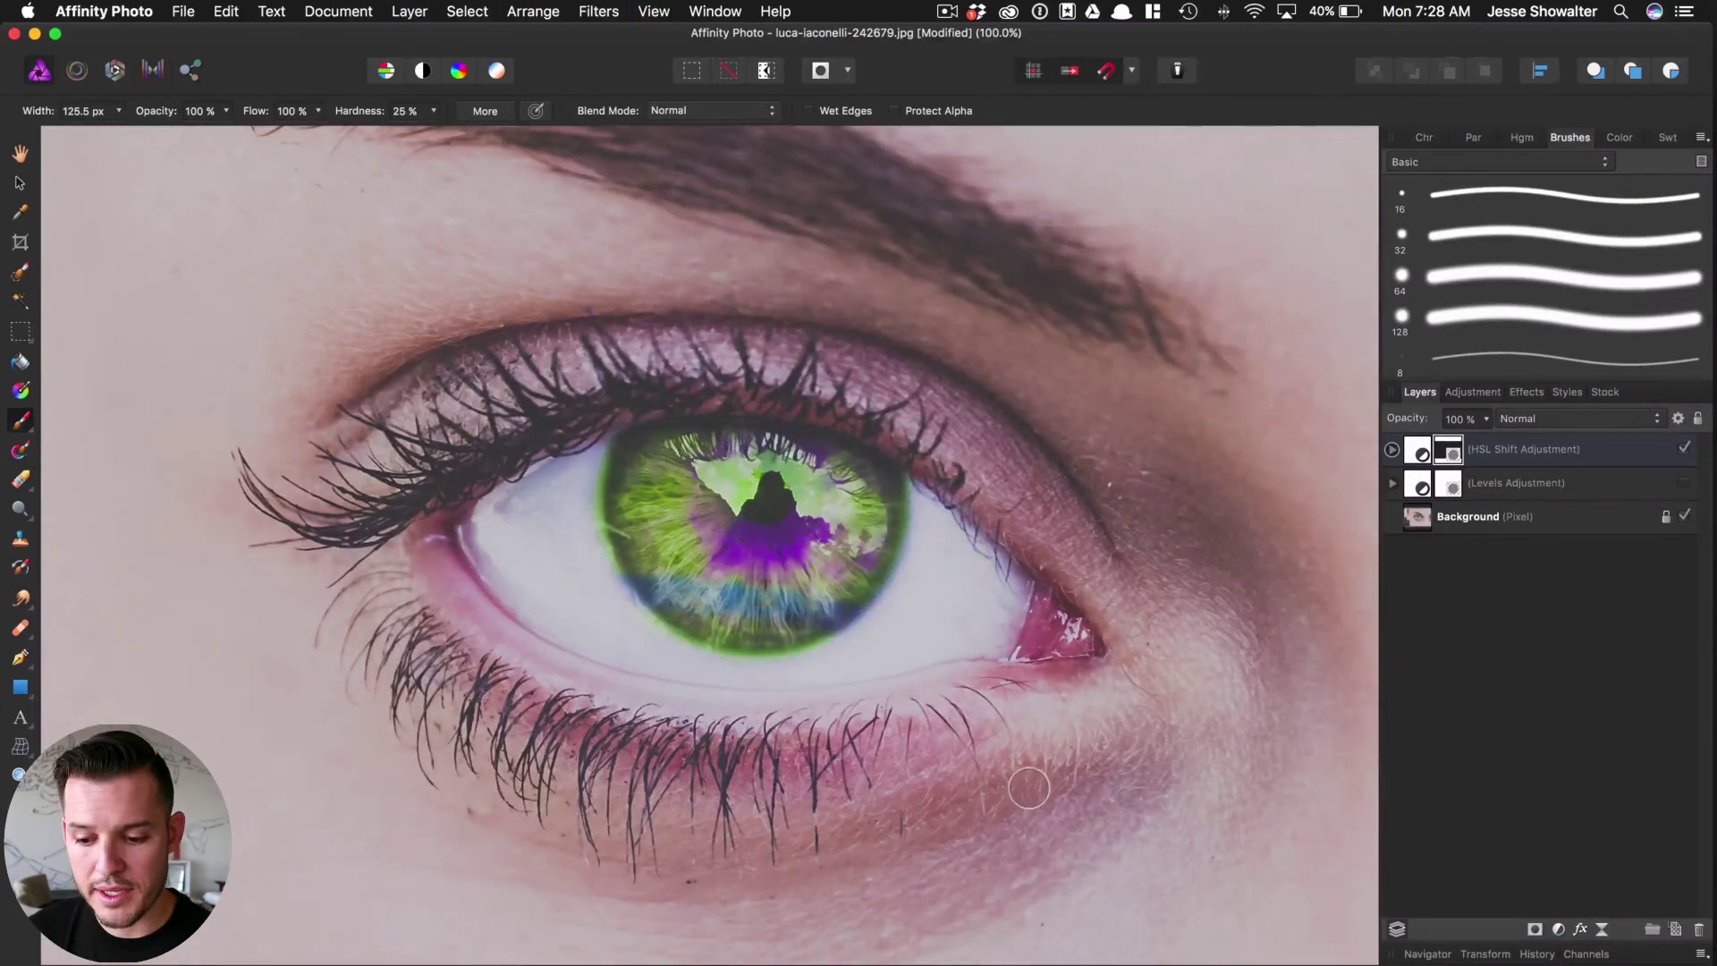
Paint black on the HSL Shift mask over the lower inner part of the iris, and restore that area with white.
key("super+z")
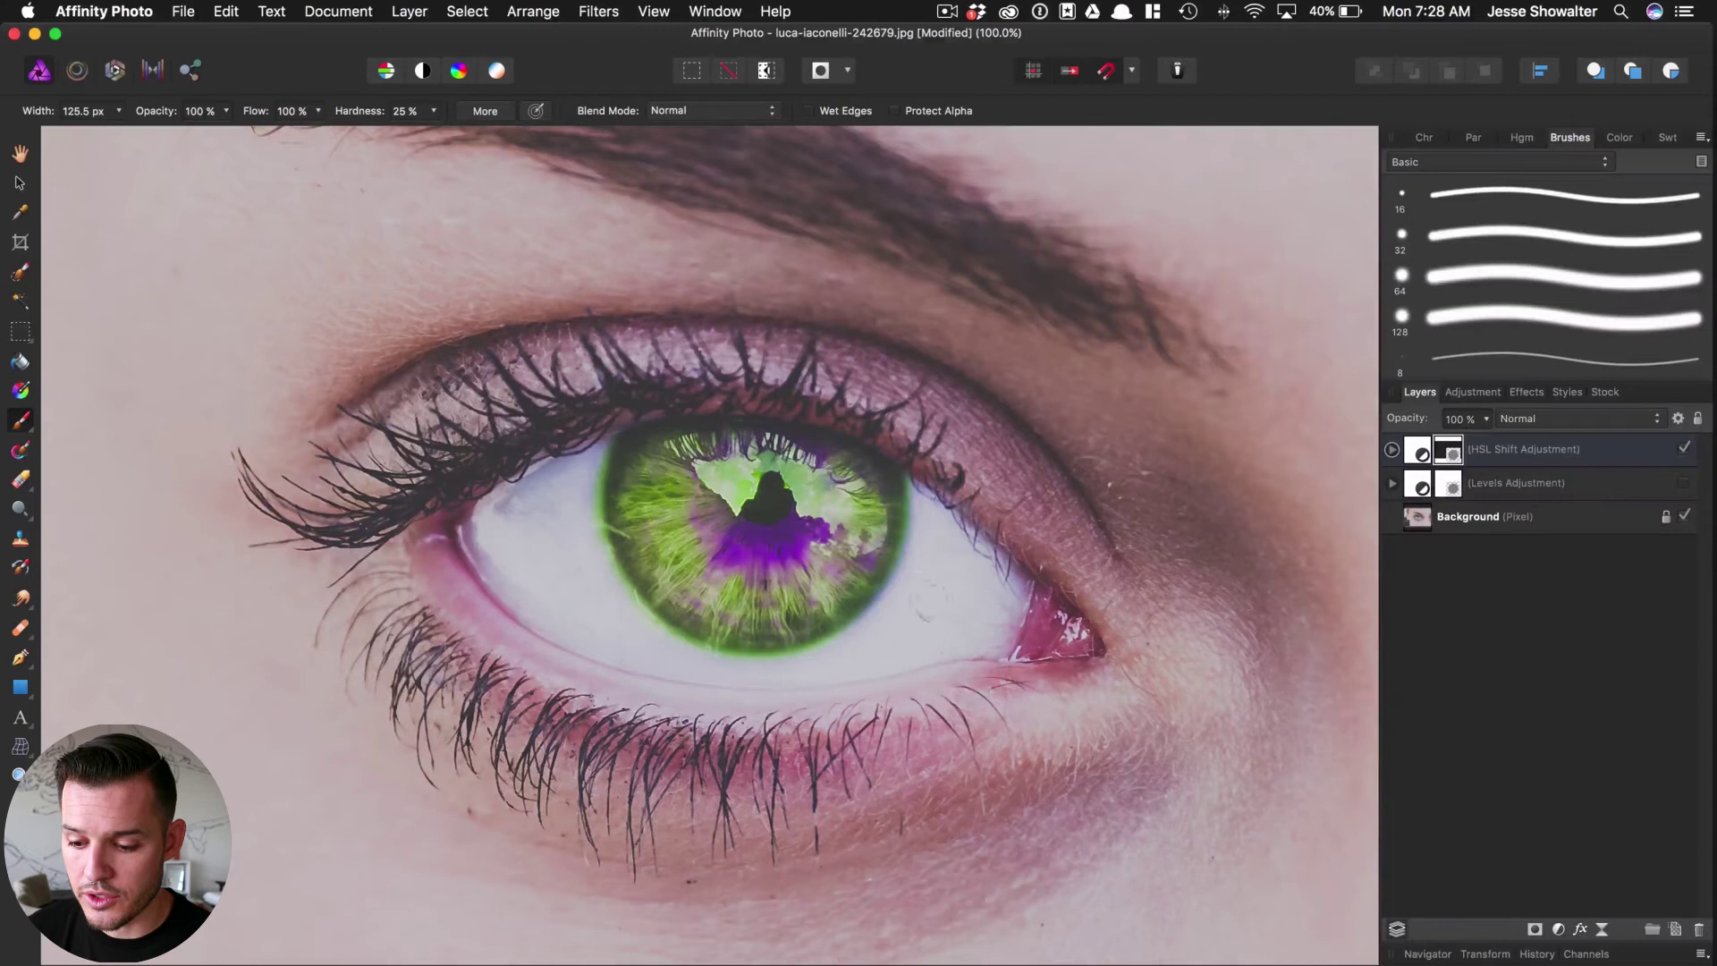
left_click_drag(914, 597, 808, 552)
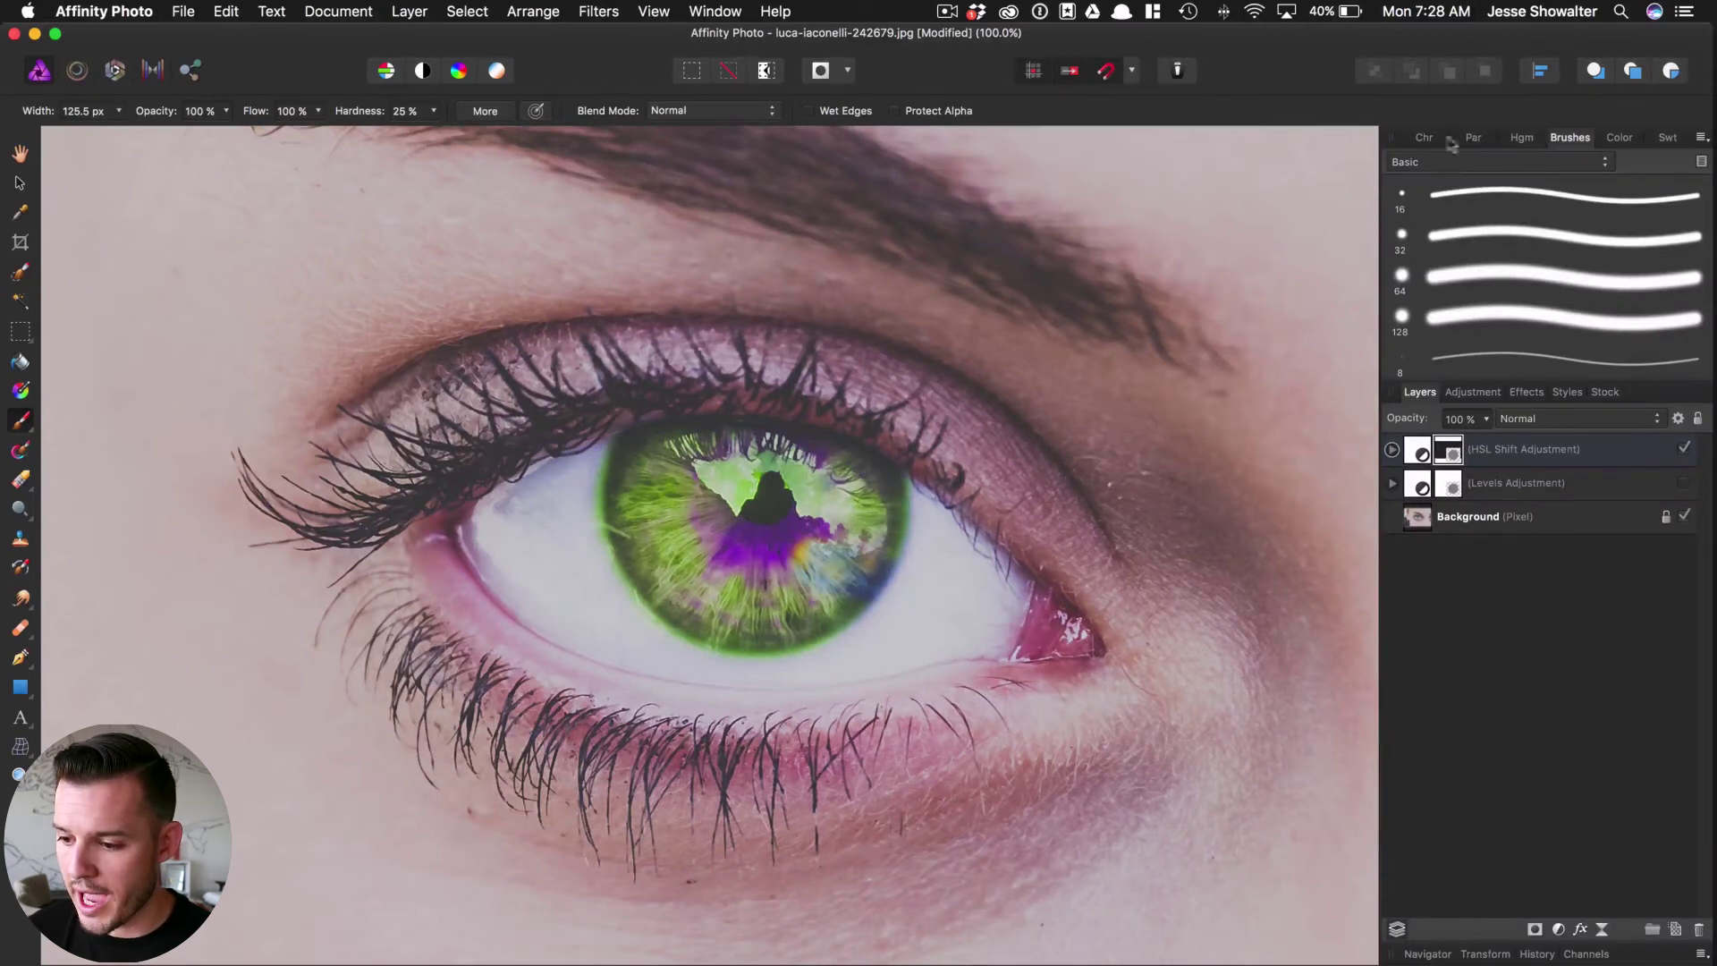
left_click(1618, 137)
left_click(1416, 182)
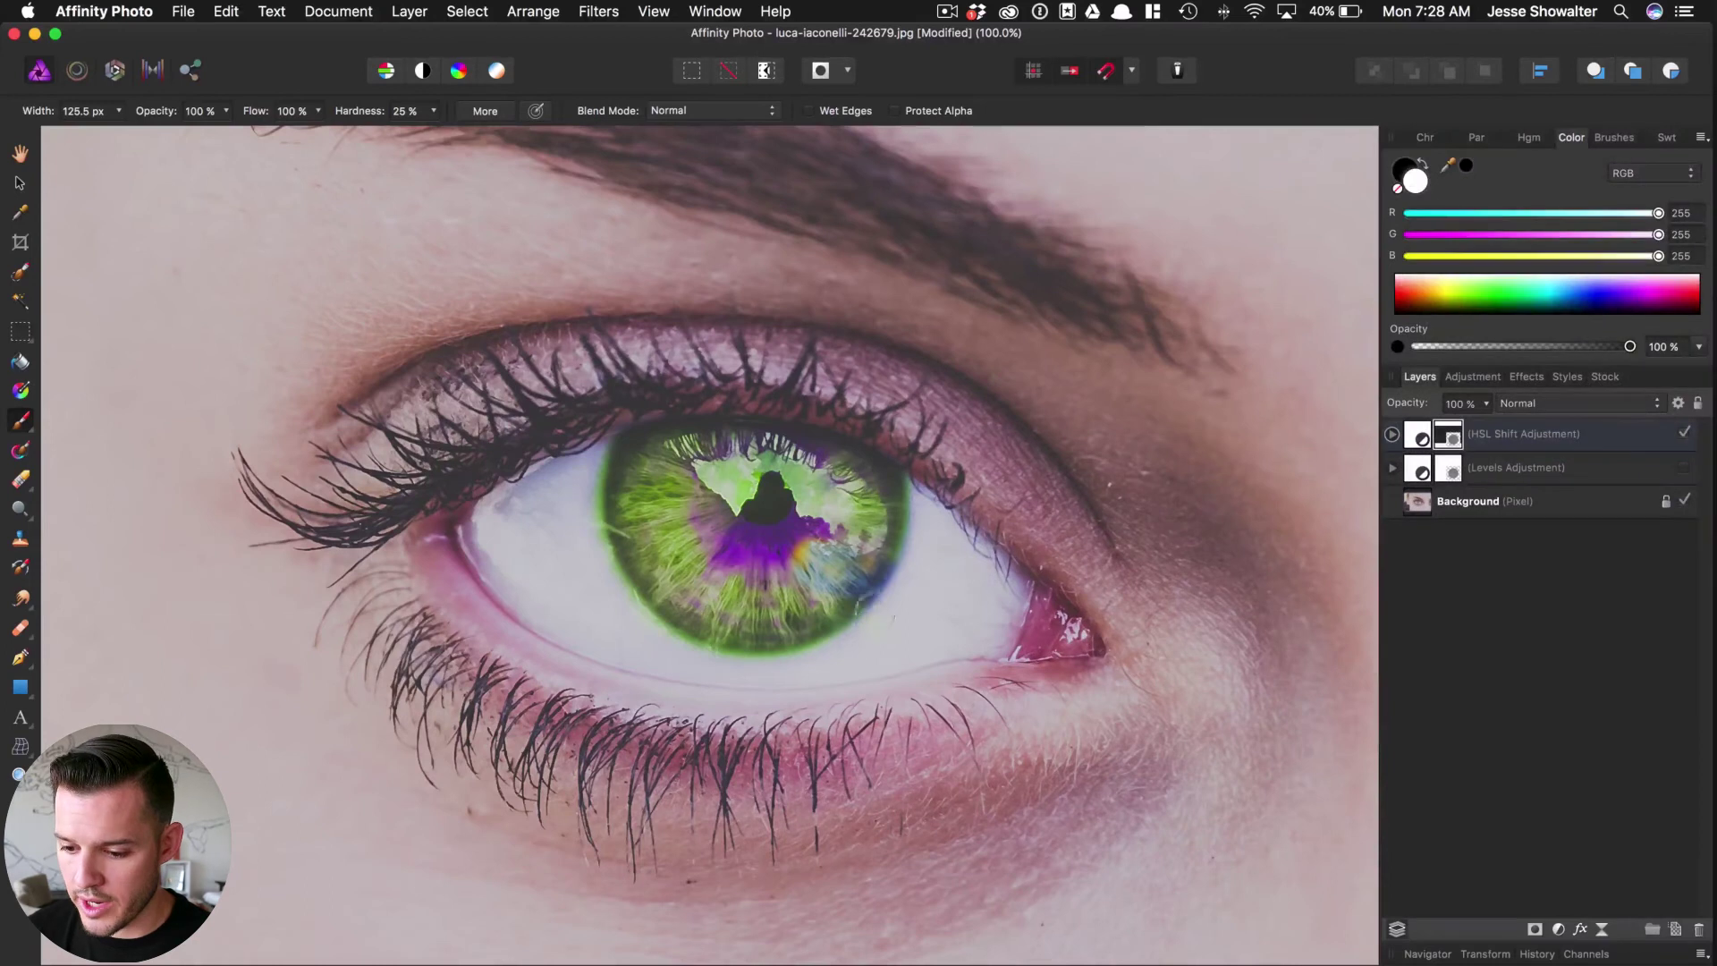
mouse_move(881, 536)
left_mouse_down()
mouse_move(801, 525)
mouse_move(863, 573)
mouse_move(877, 543)
mouse_move(838, 595)
mouse_move(881, 550)
mouse_move(890, 501)
mouse_move(819, 596)
mouse_move(880, 483)
left_mouse_up()
key("x")
key("x")
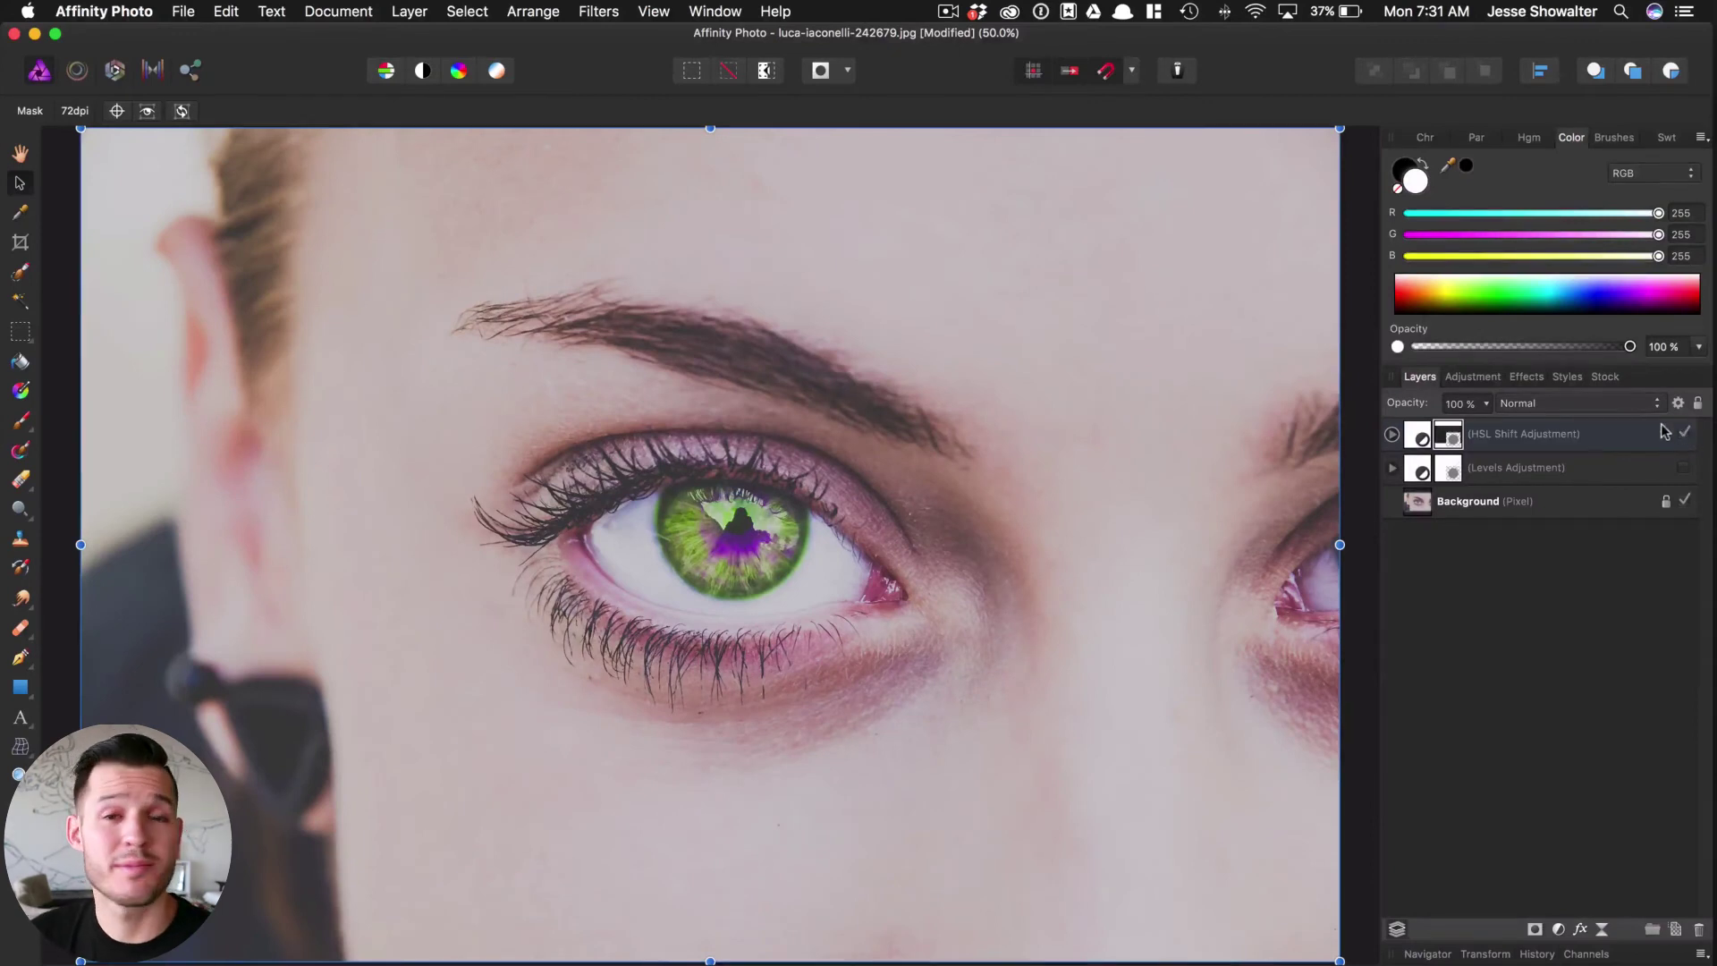
Turn on the Levels adjustment and select its mask.
left_click(1681, 468)
left_click(1682, 470)
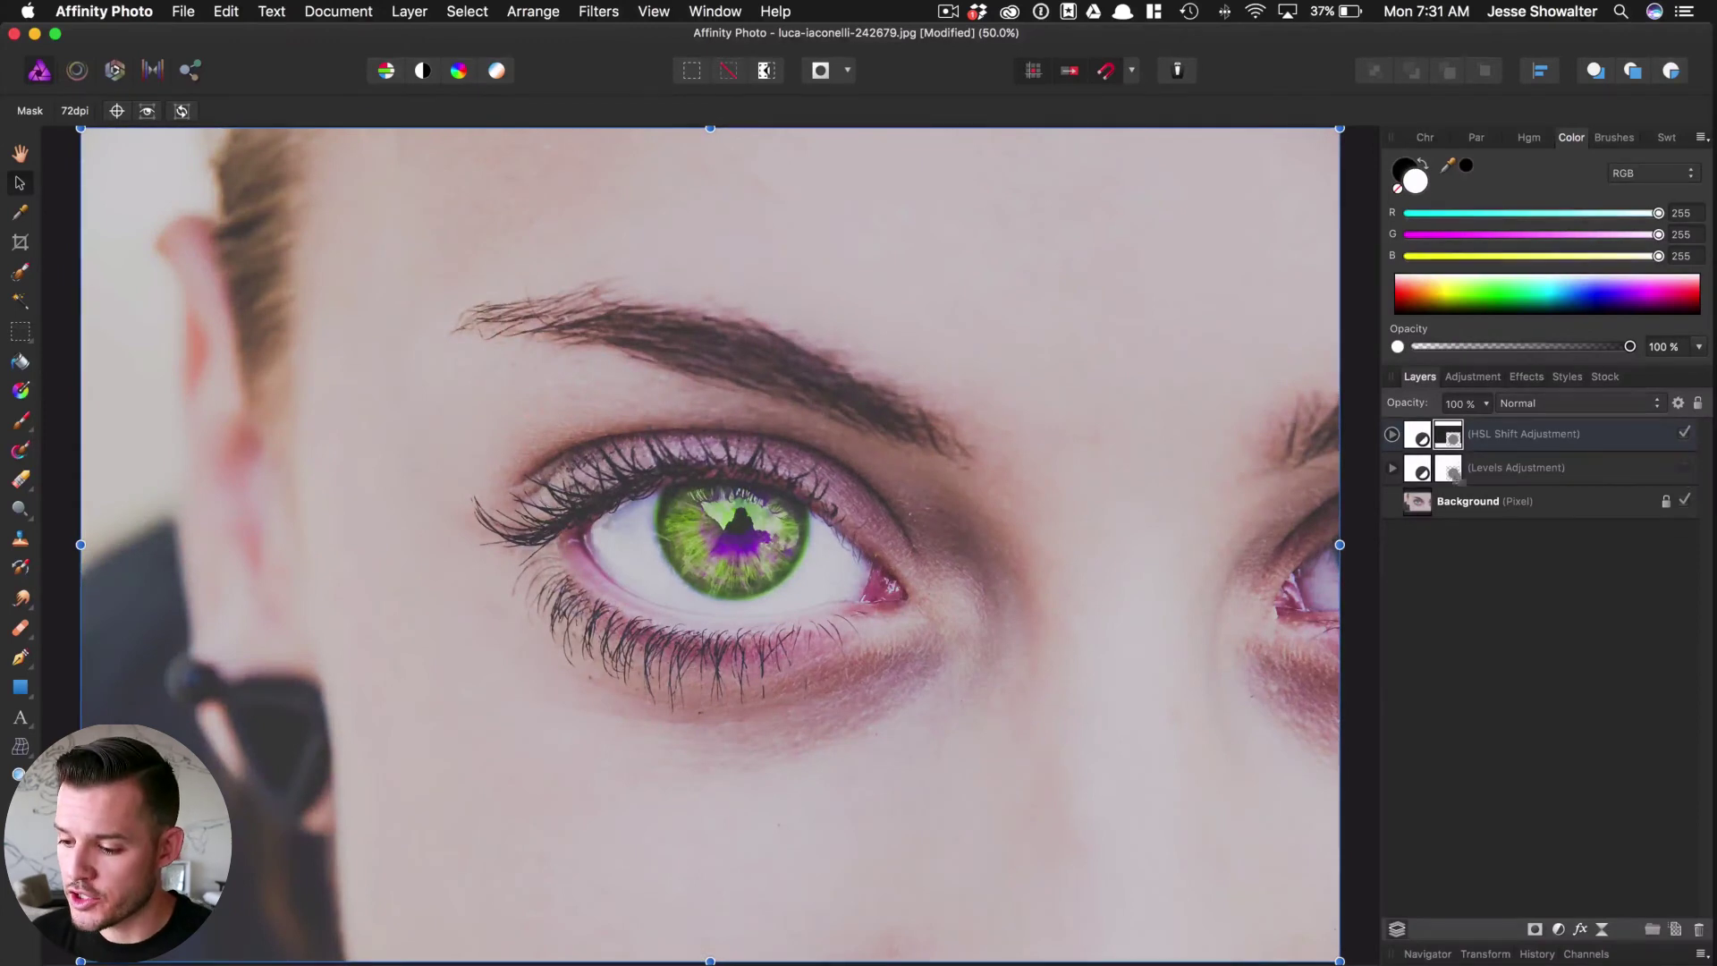
left_click(1681, 469)
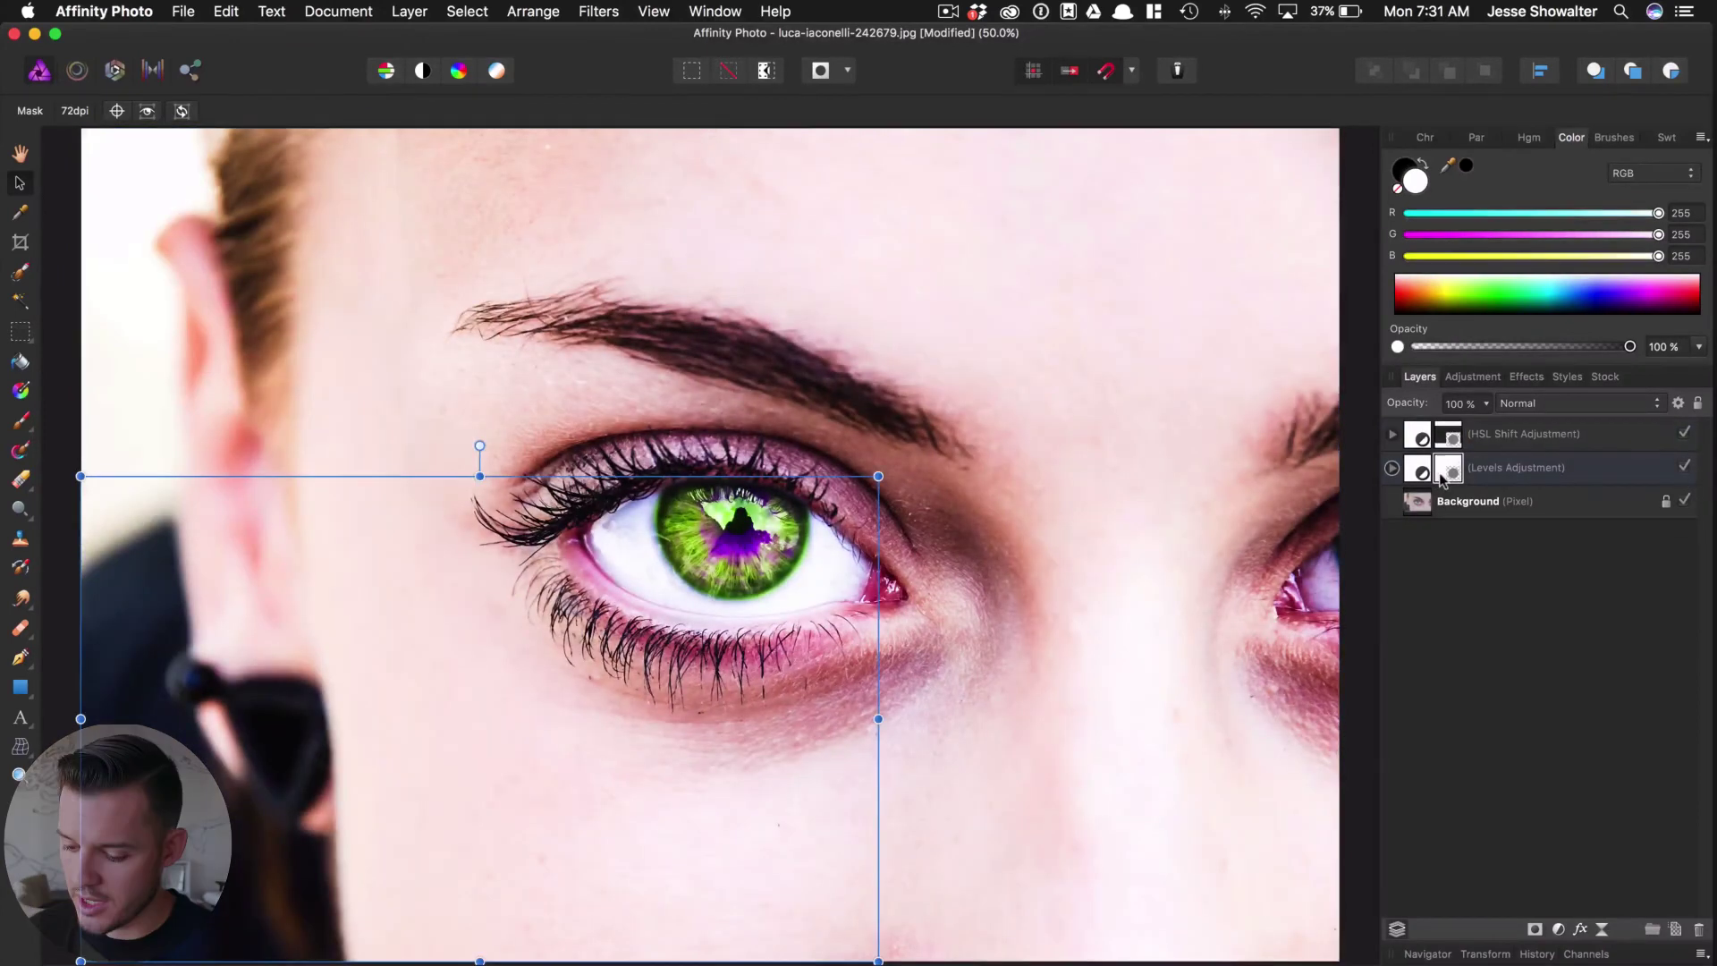
Paint the Levels mask black across the whole photo with a 1568.5 px brush.
key("super+minus")
key("super+minus")
key("super+minus")
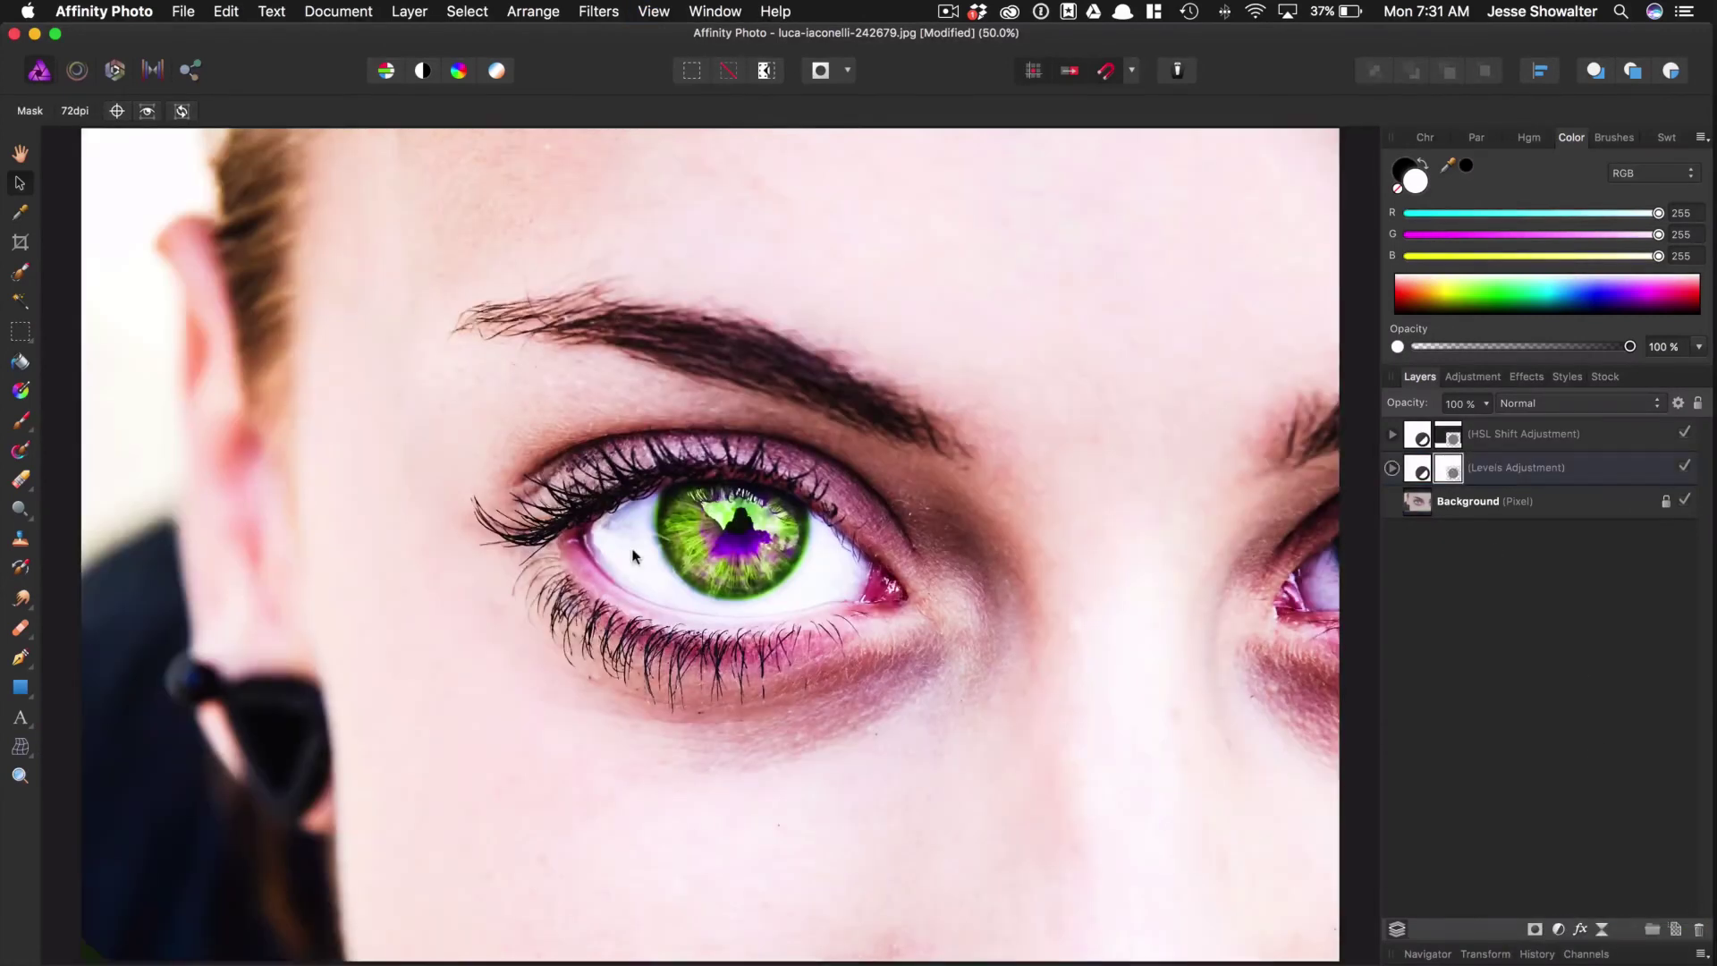
key("super+minus")
key("super+minus")
key("b")
key("x")
mouse_move(950, 536)
left_mouse_down()
mouse_move(501, 456)
mouse_move(422, 420)
left_mouse_up()
Reduce the brush to 116.5 px and paint white on the Levels mask over the iris.
key("super+1")
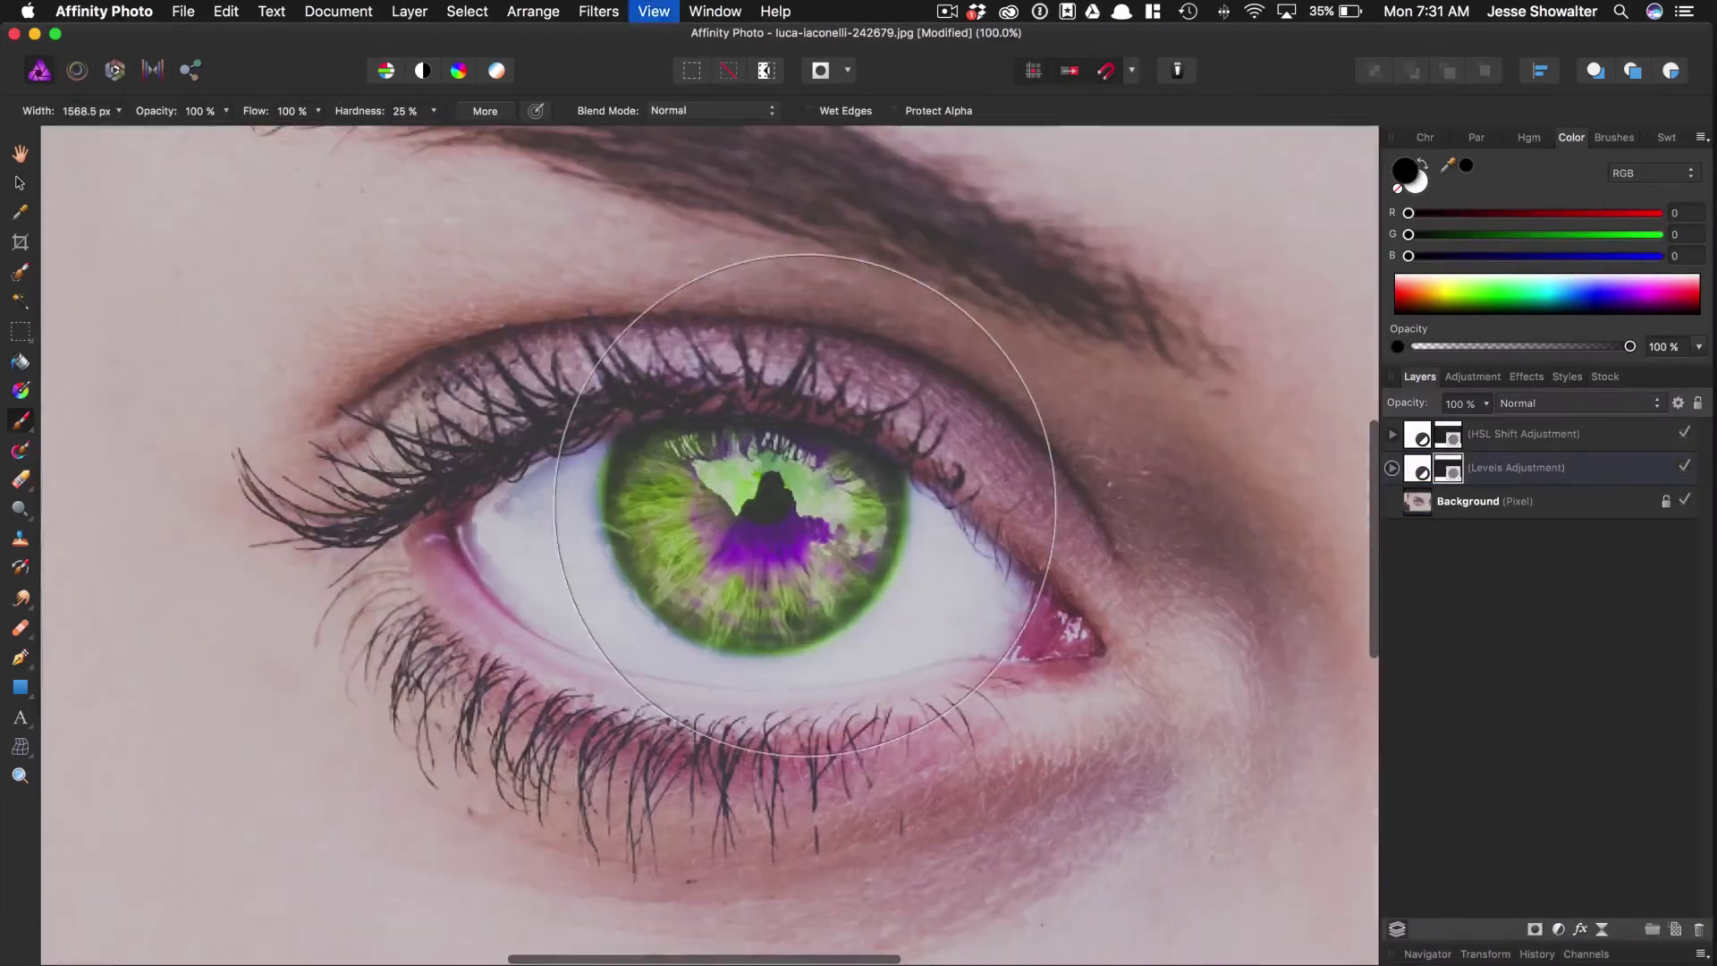
key("bracketleft")
key("bracketleft")
key("bracketleft")
key("bracketleft")
key("bracketleft")
key("bracketleft")
key("x")
key("x")
key("x")
left_click_drag(735, 501, 798, 461)
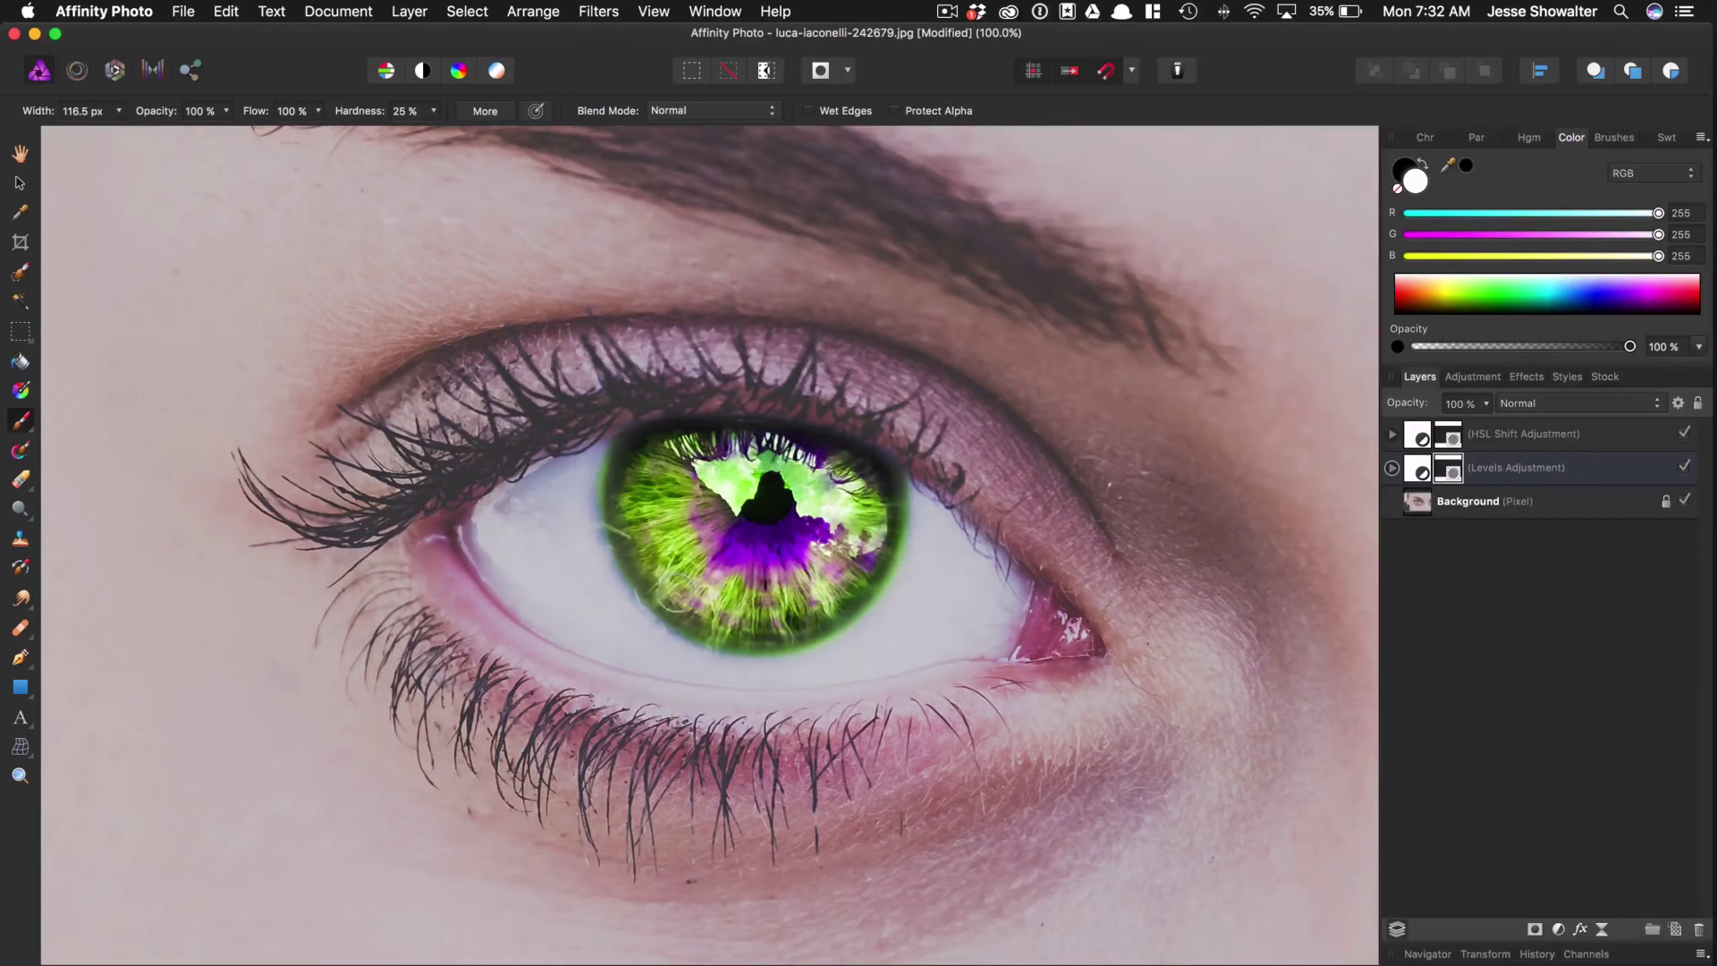
Toggle the HSL Shift and Levels adjustments together to compare the eye before and after, leaving both on and deselected.
key("super+minus")
key("super+minus")
key("super+minus")
key("super+minus")
key("v")
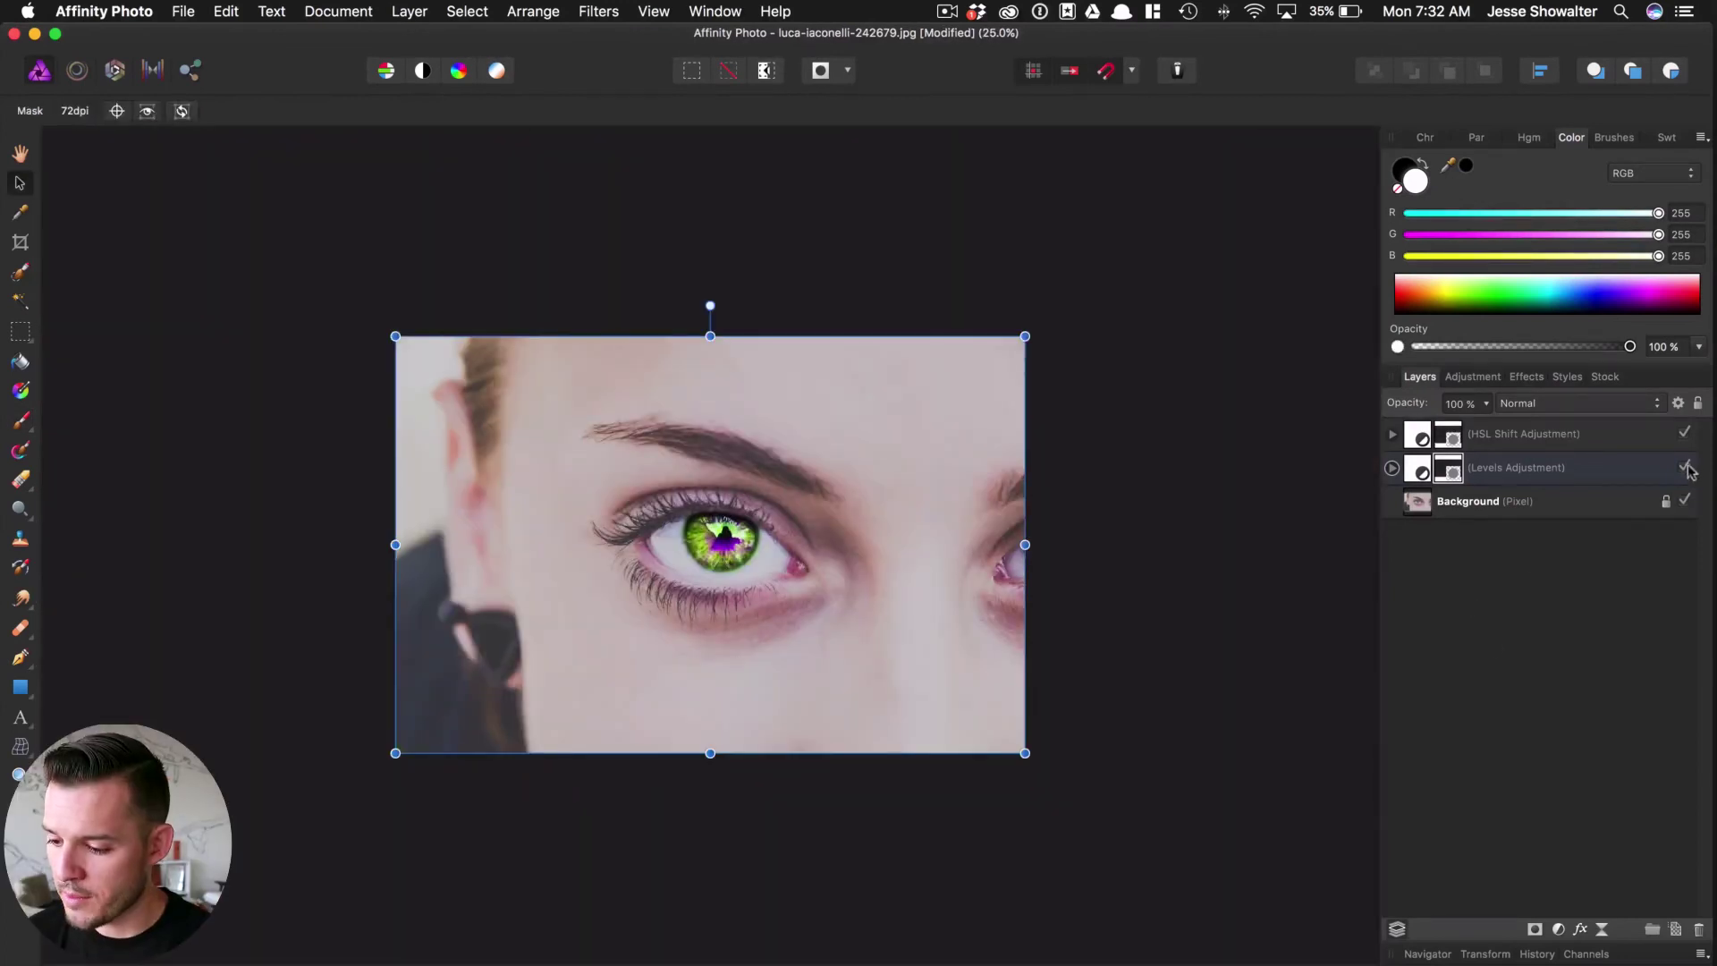
left_click(1659, 447, "shift")
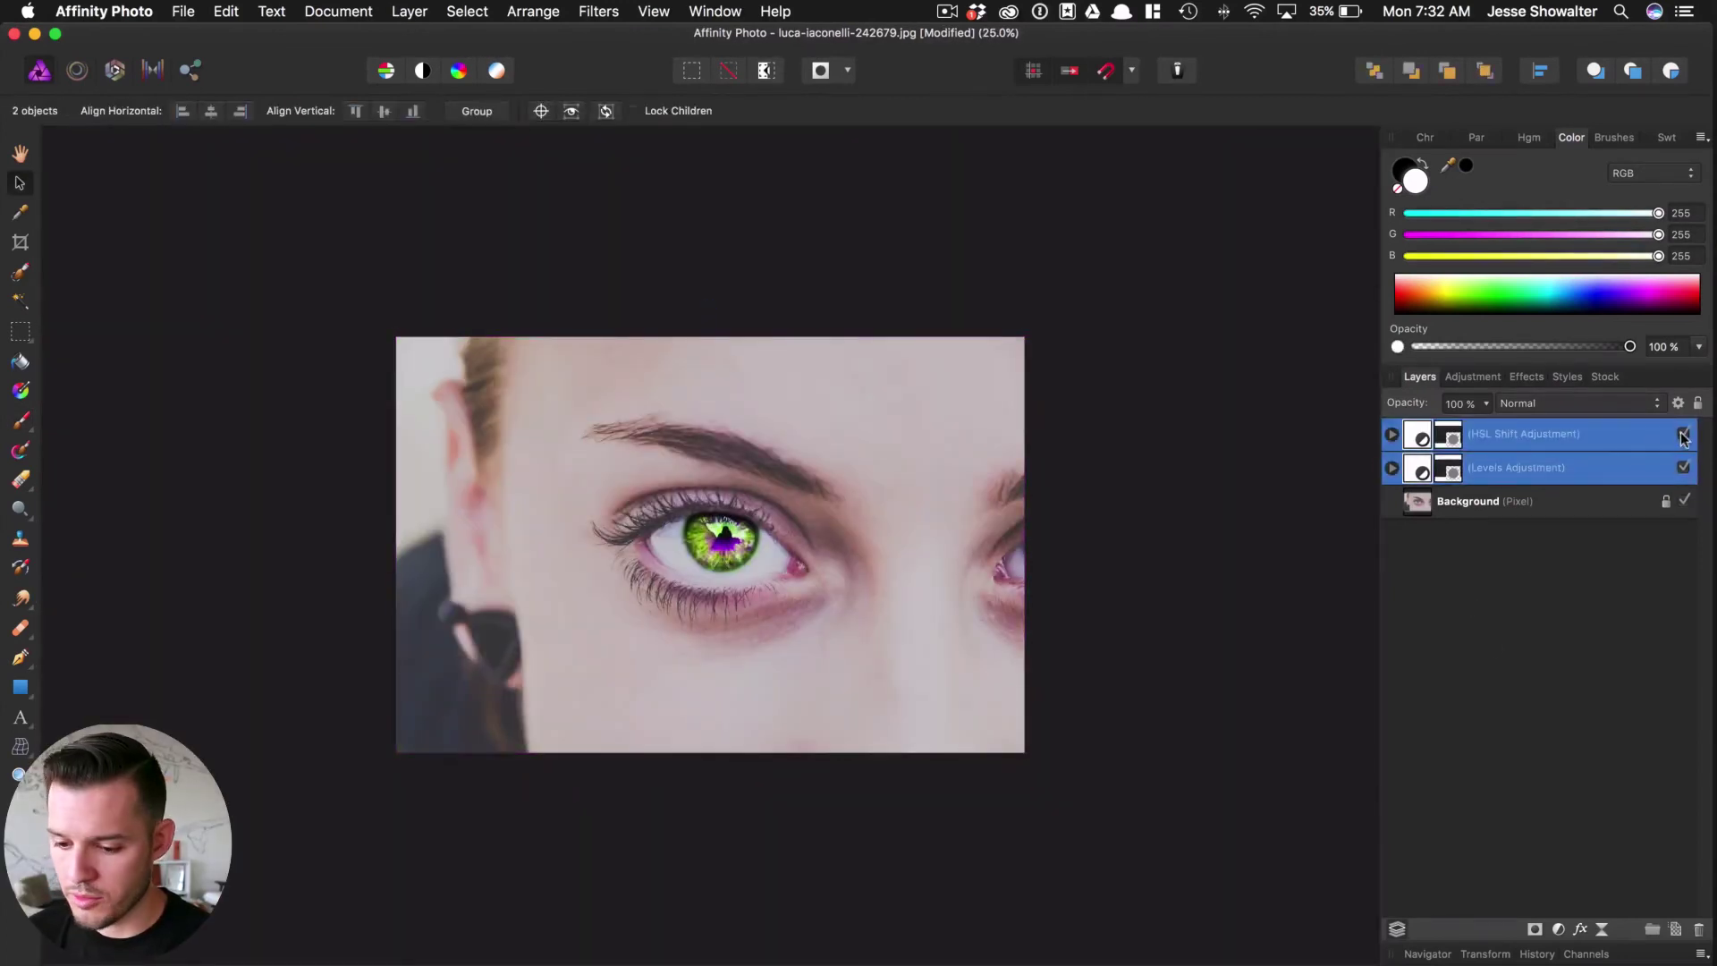
left_click(1683, 436)
left_click(1683, 436)
left_click(1683, 436)
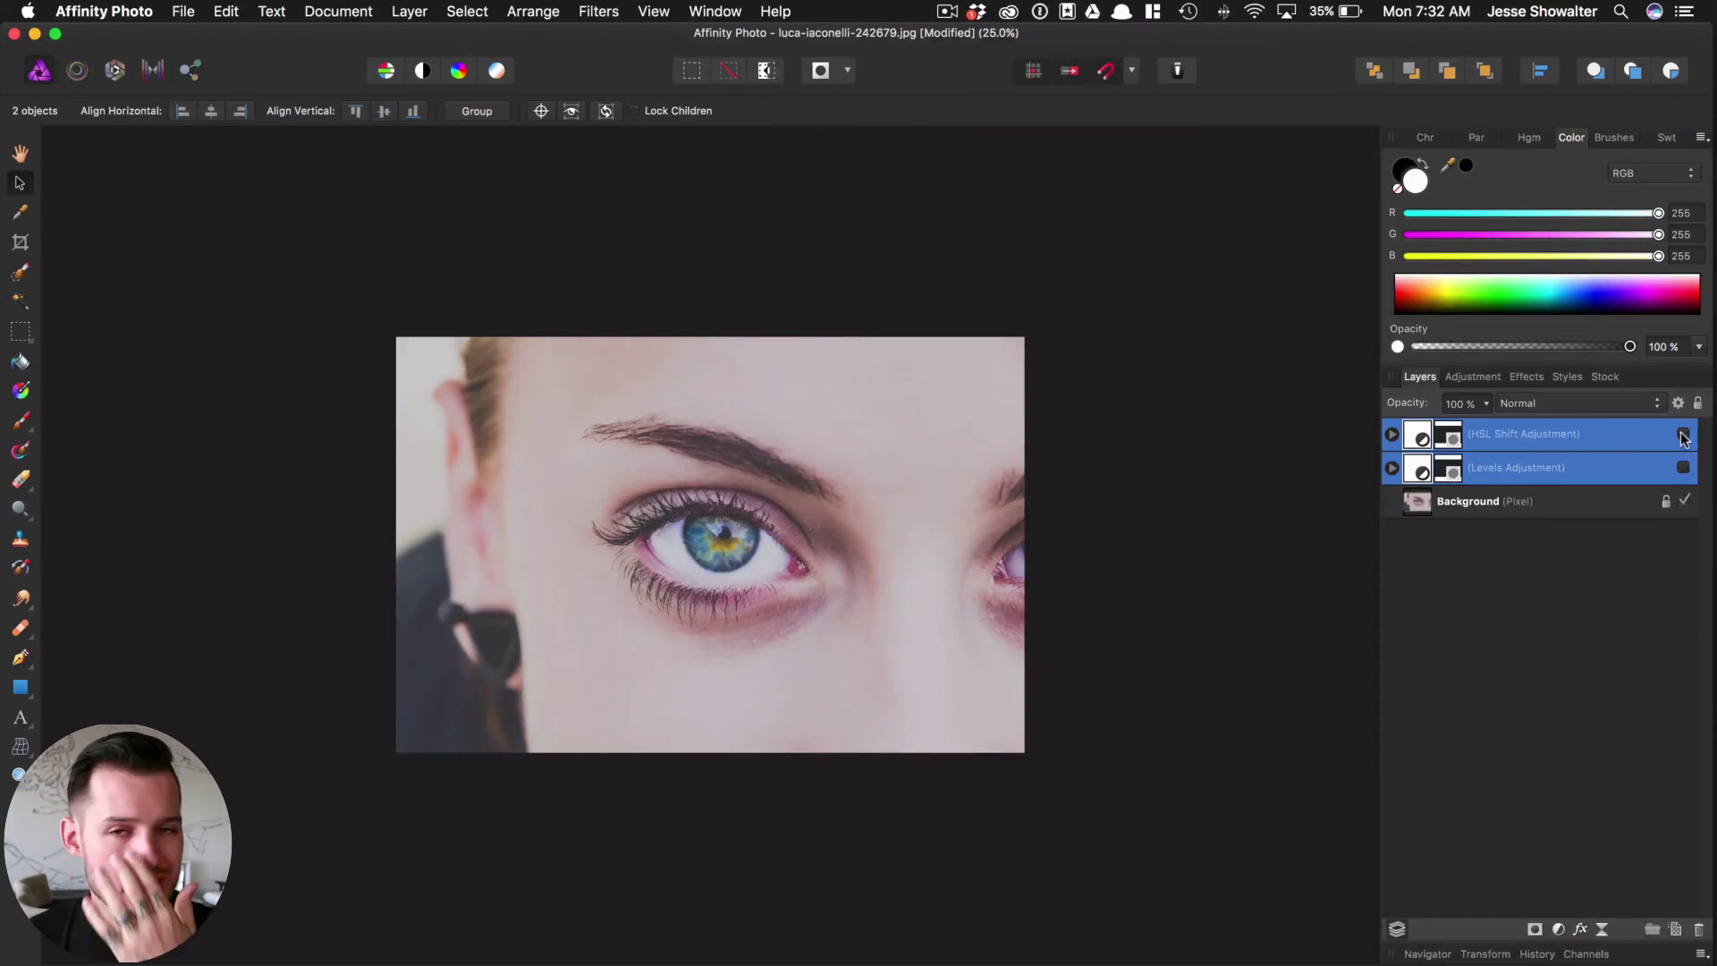
left_click(1683, 436)
left_click(1504, 523)
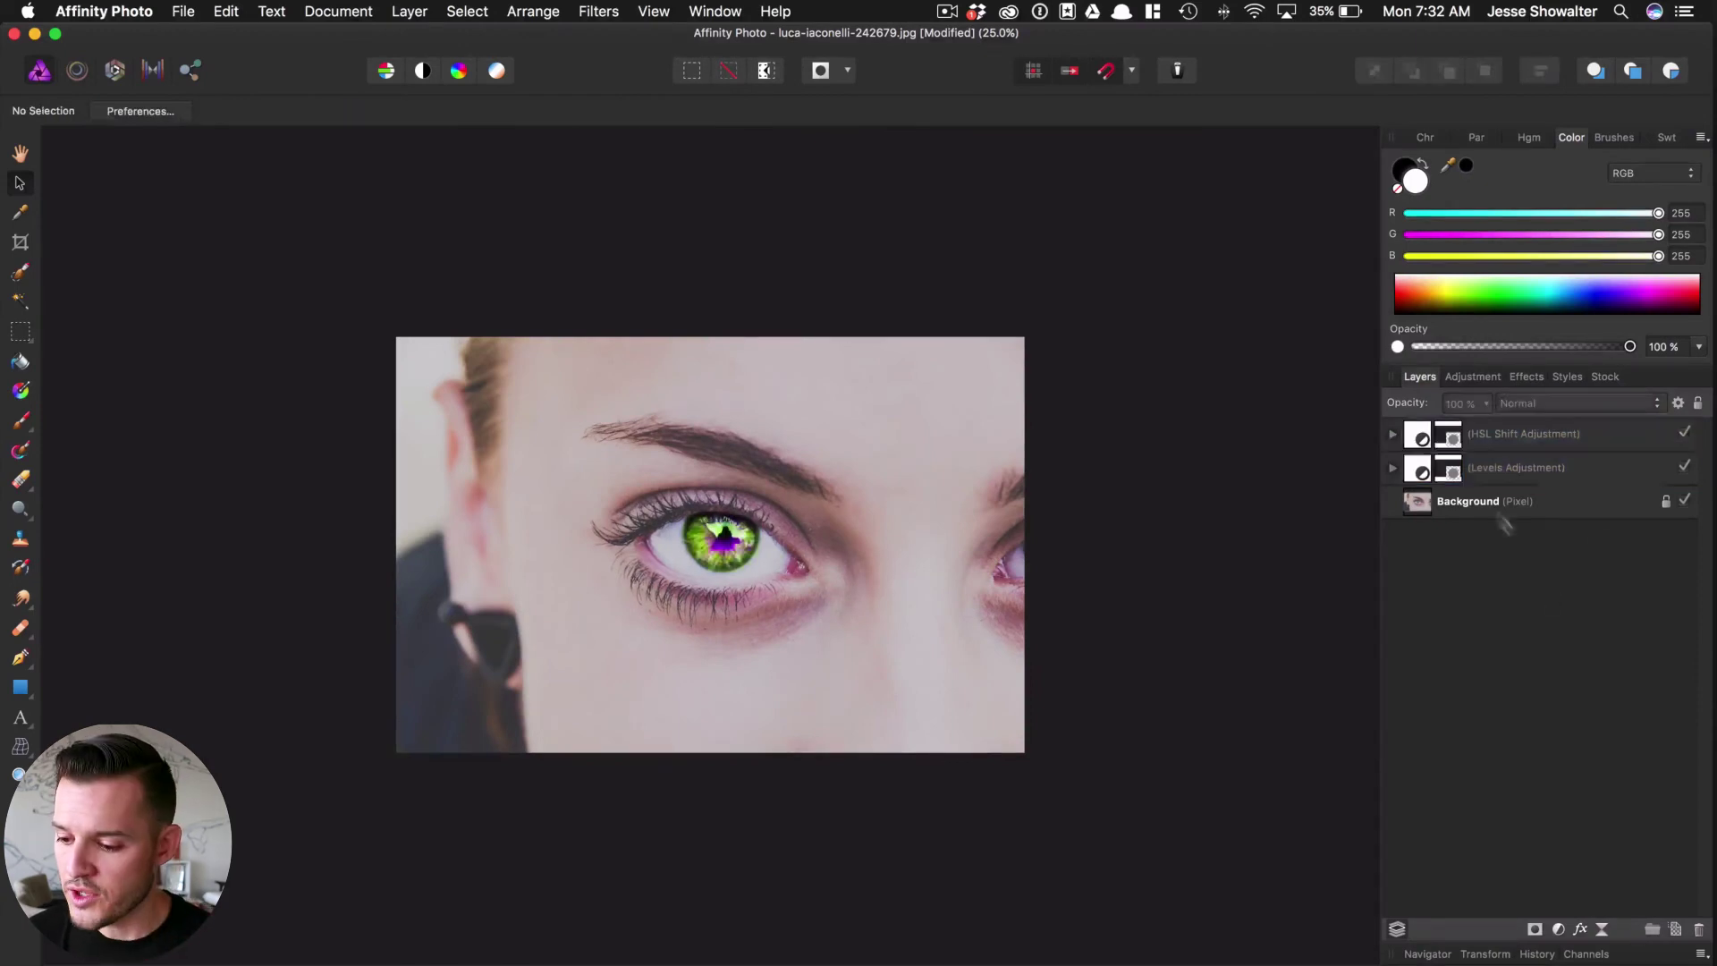
Set the Levels adjustment's black level to 14% and white level to 90%.
left_click(1448, 468)
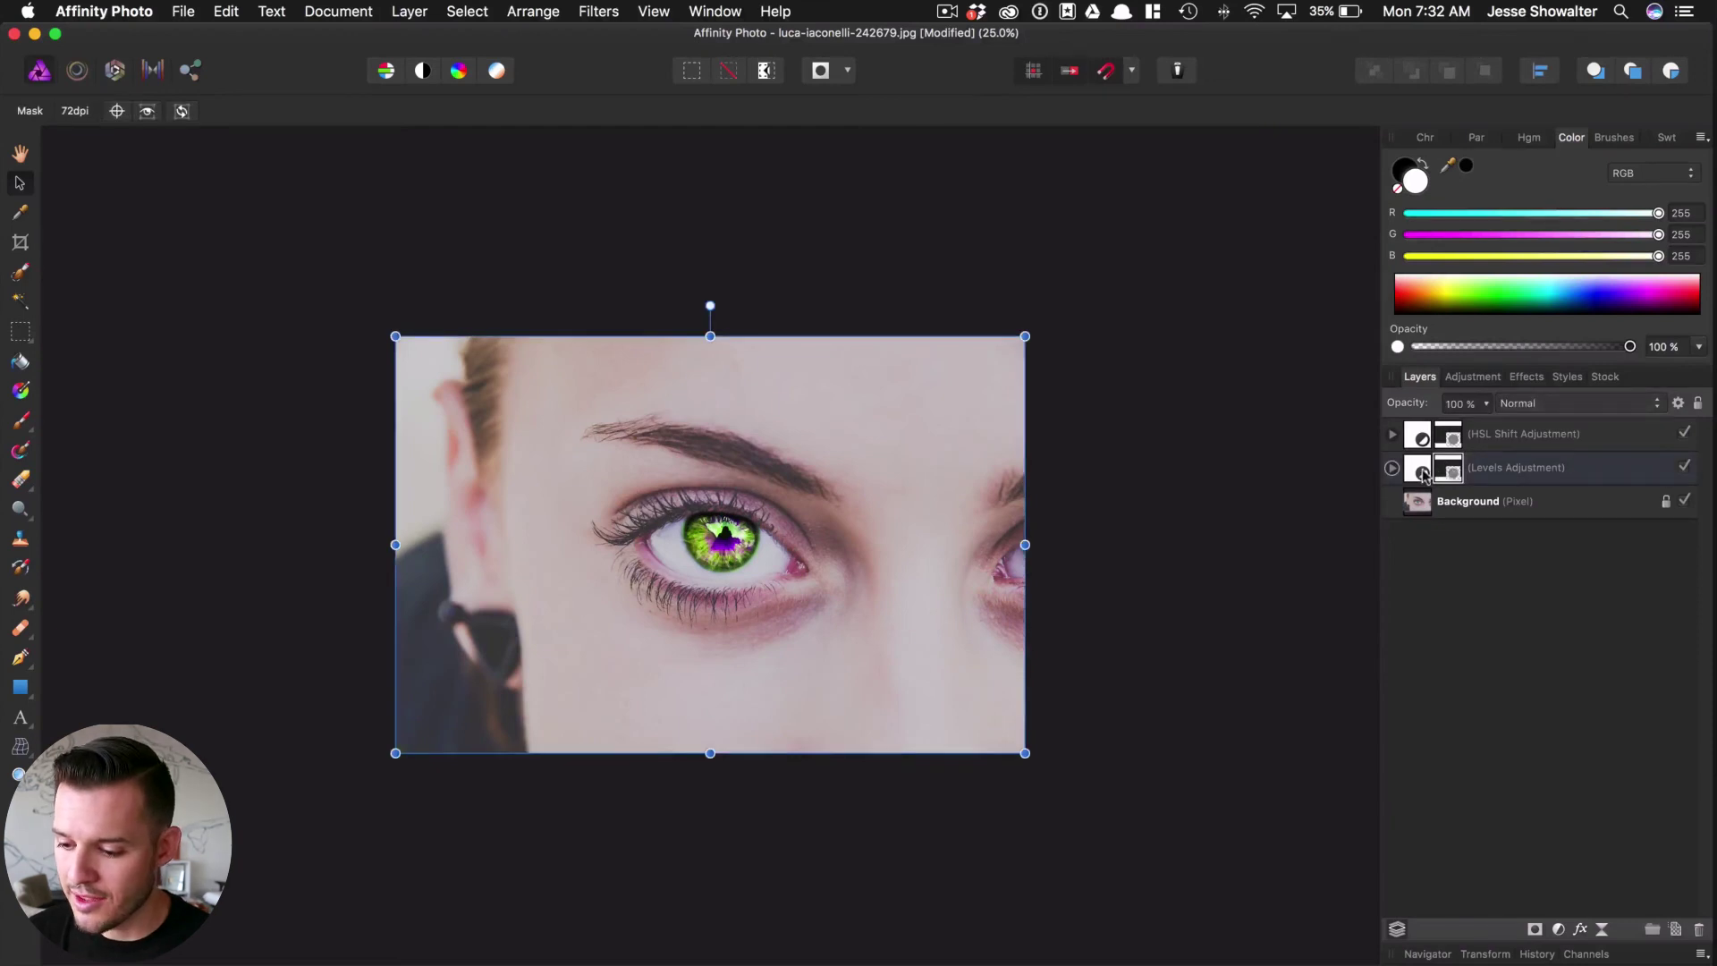
double_click(1423, 474)
left_click_drag(1141, 569, 1293, 534)
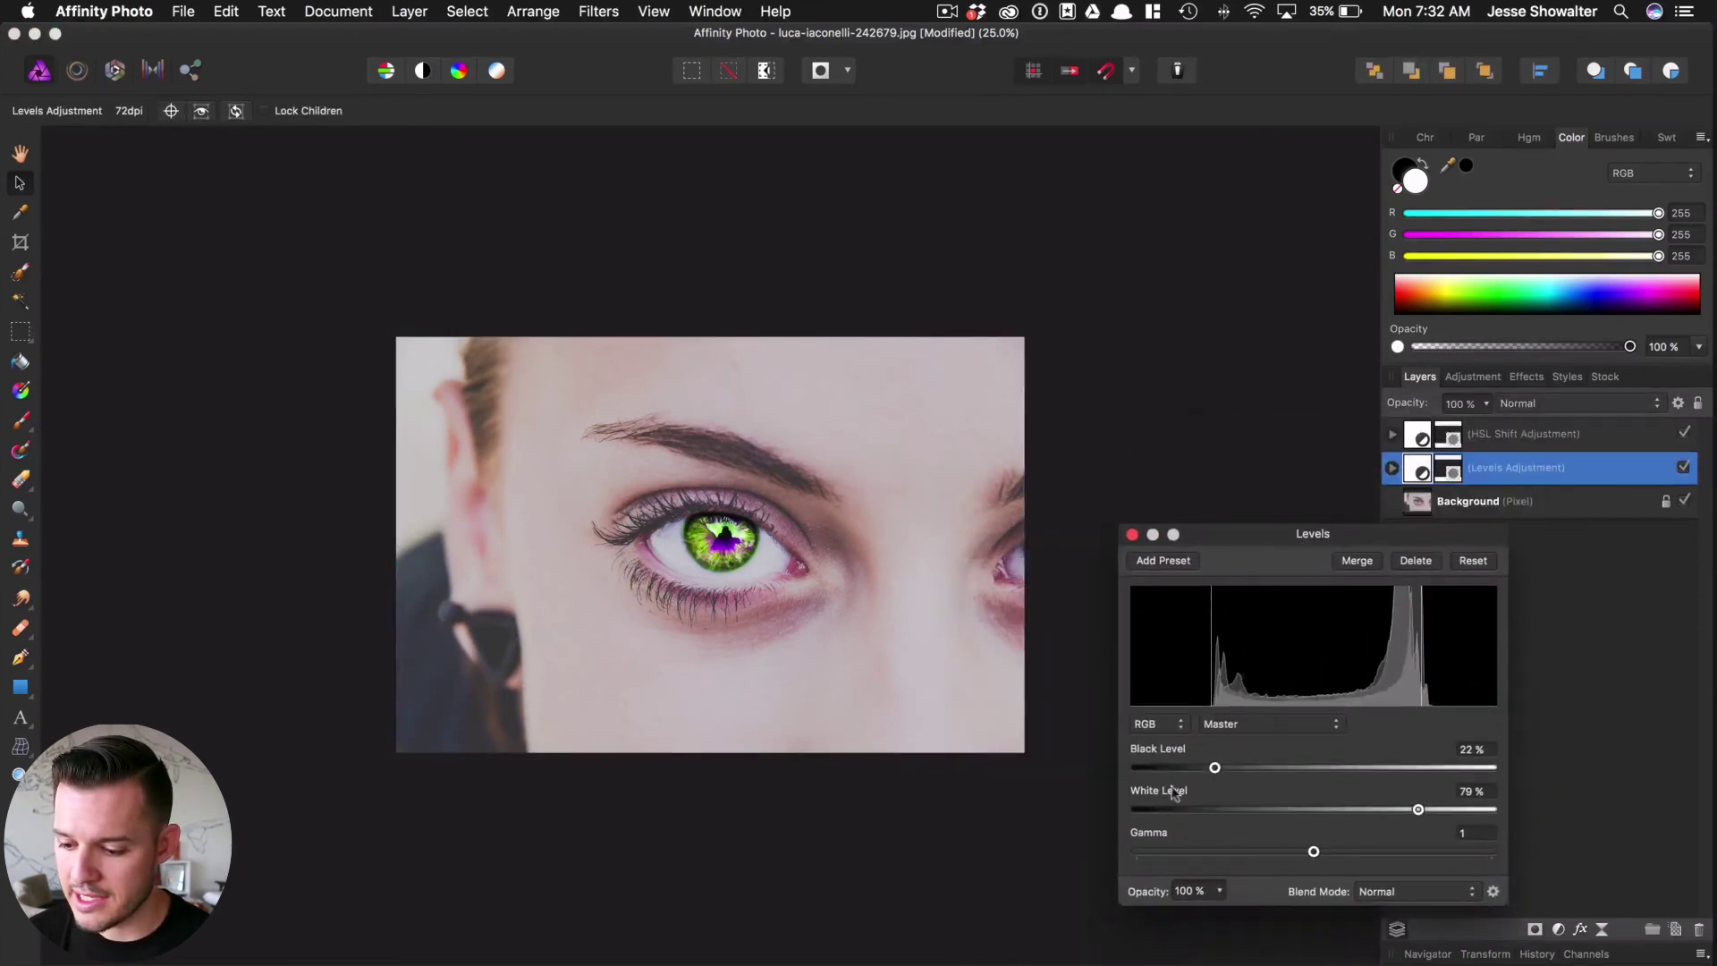
mouse_move(1215, 772)
left_mouse_down()
mouse_move(1134, 773)
mouse_move(1185, 773)
left_mouse_up()
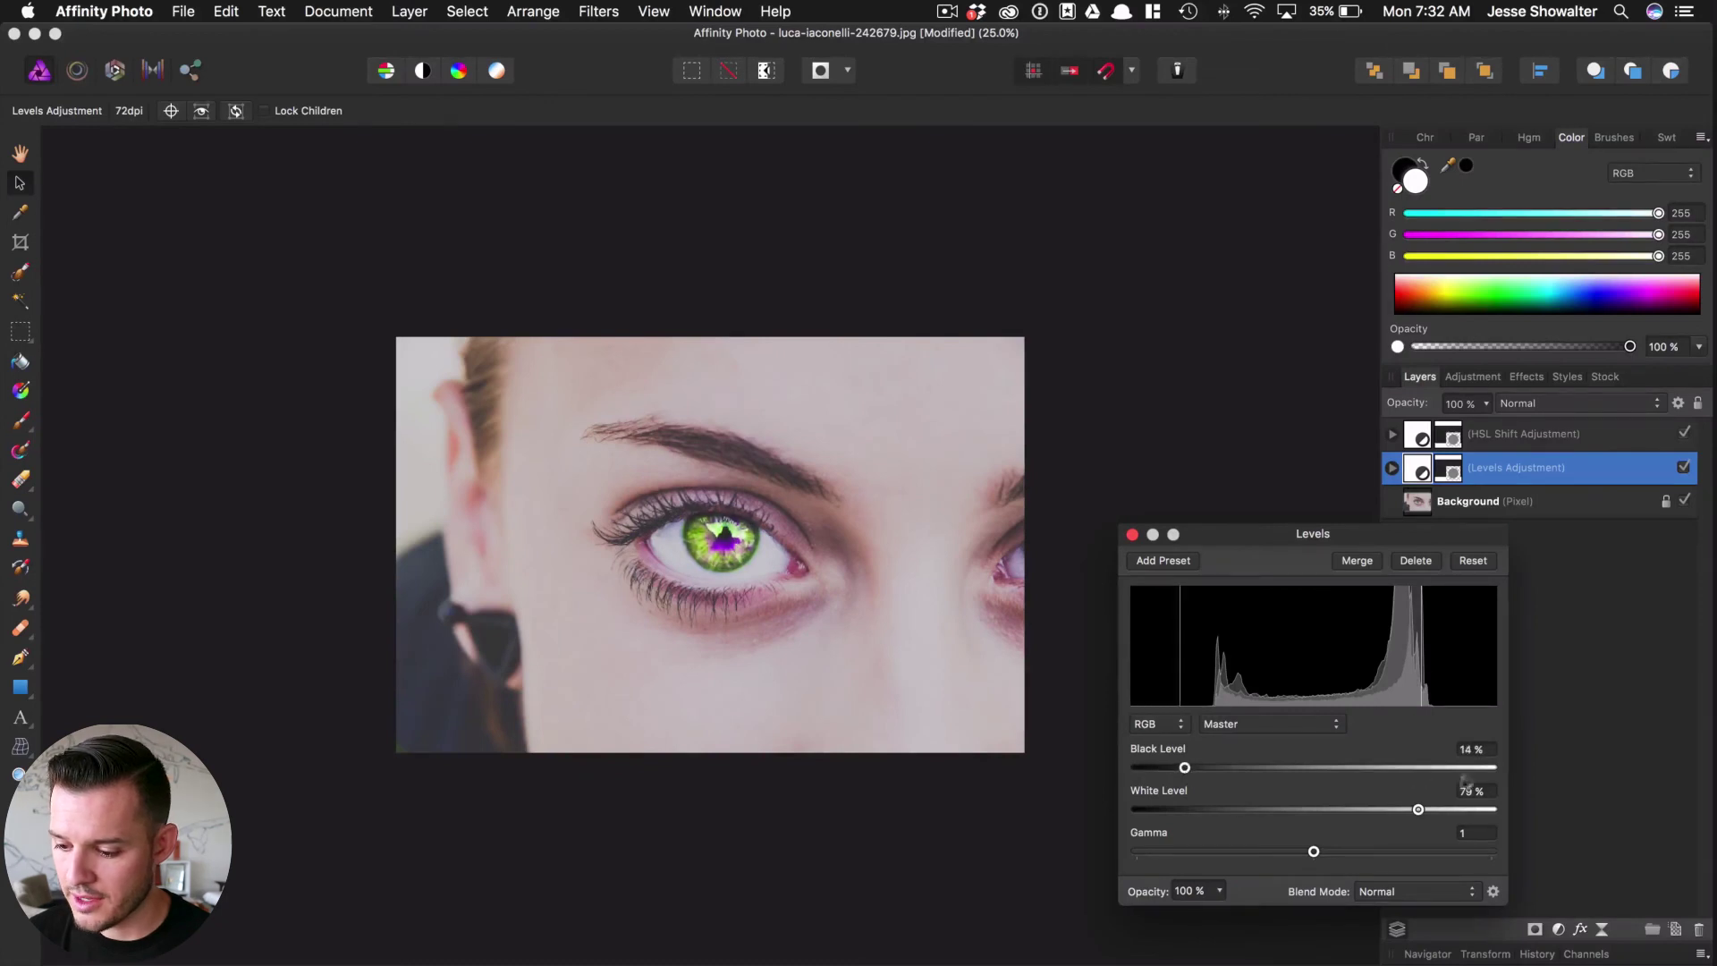
left_click_drag(1423, 815, 1459, 815)
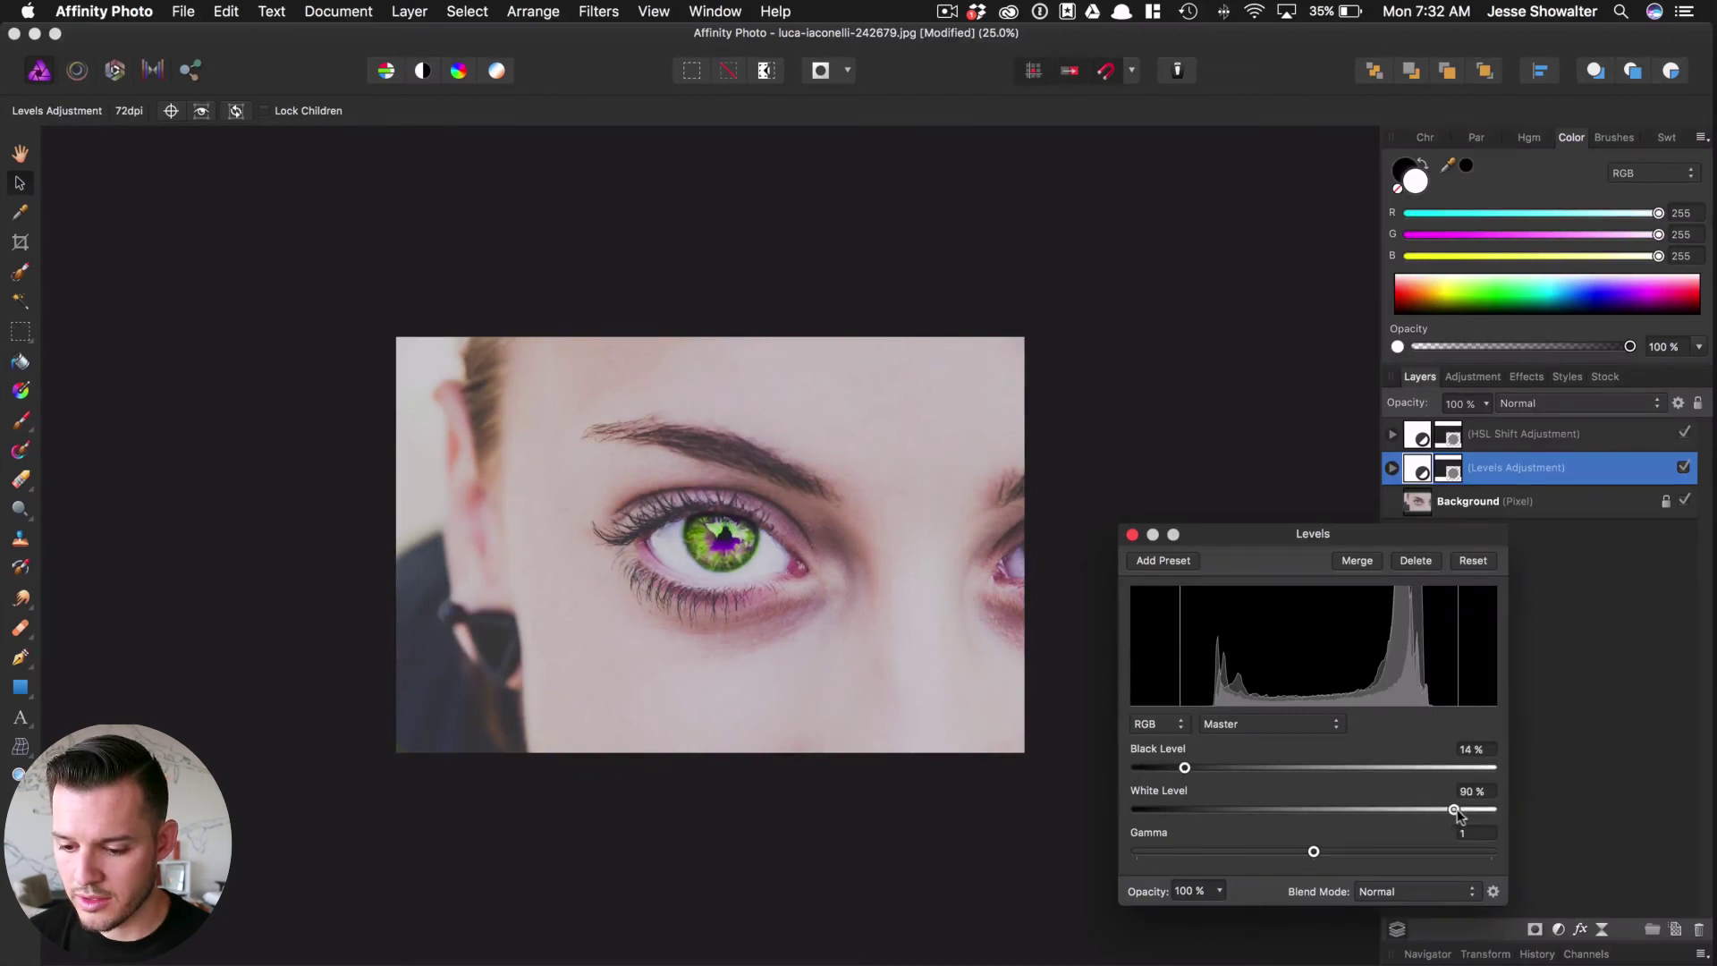
left_click(1133, 535)
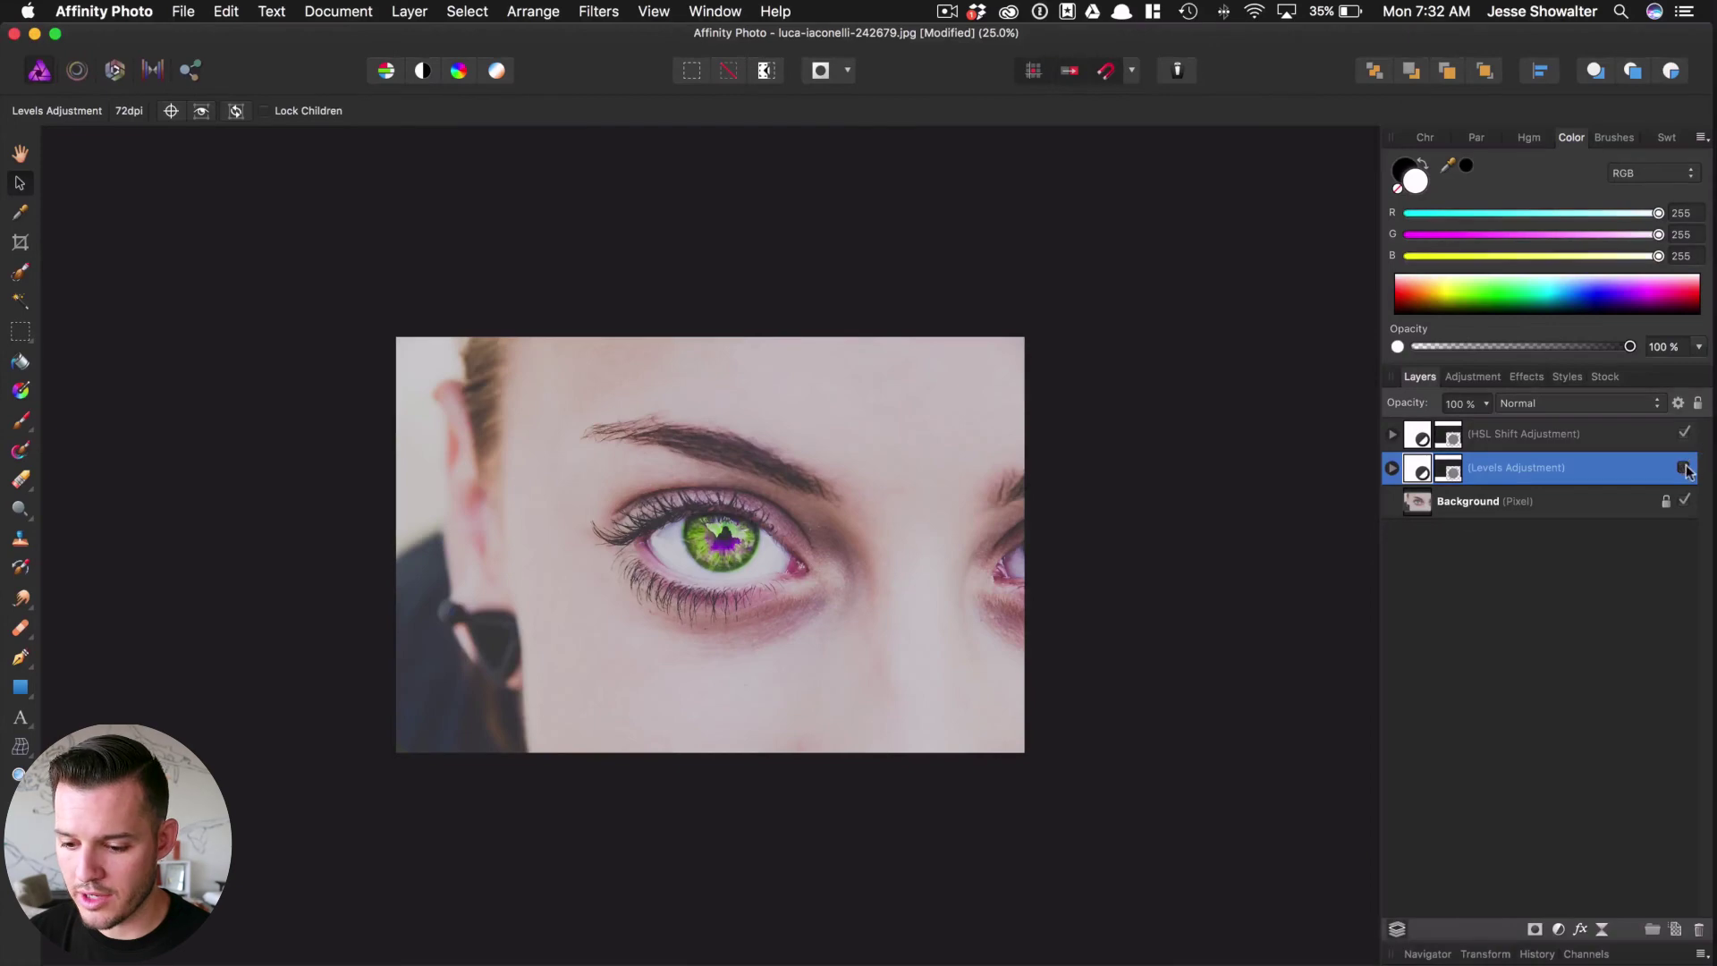